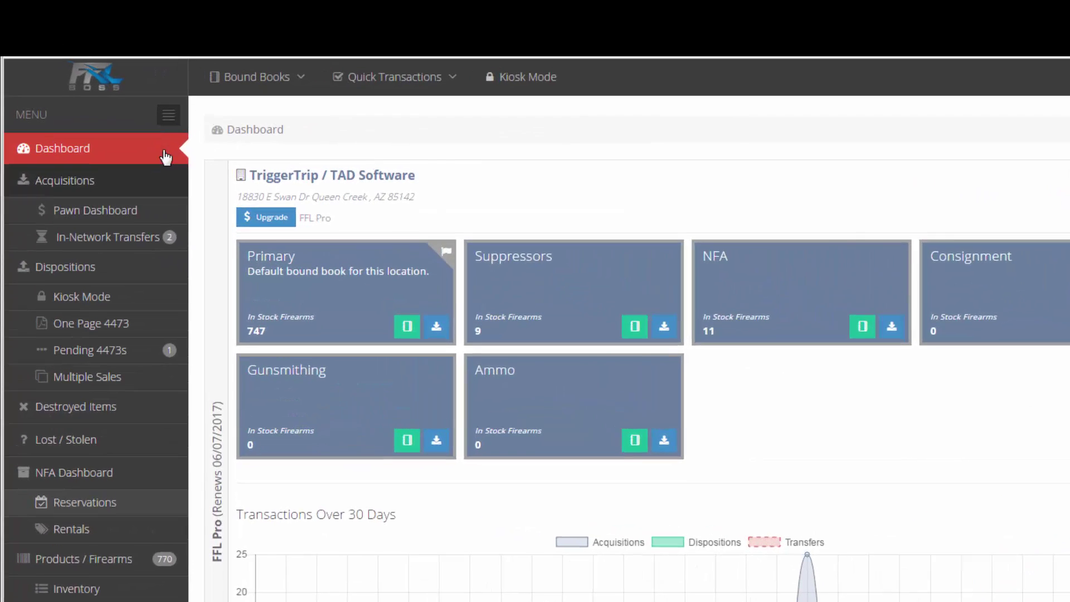
Step: Show the bound books, check pending notifications, and open the FFLs (Locations) list
click(148, 53)
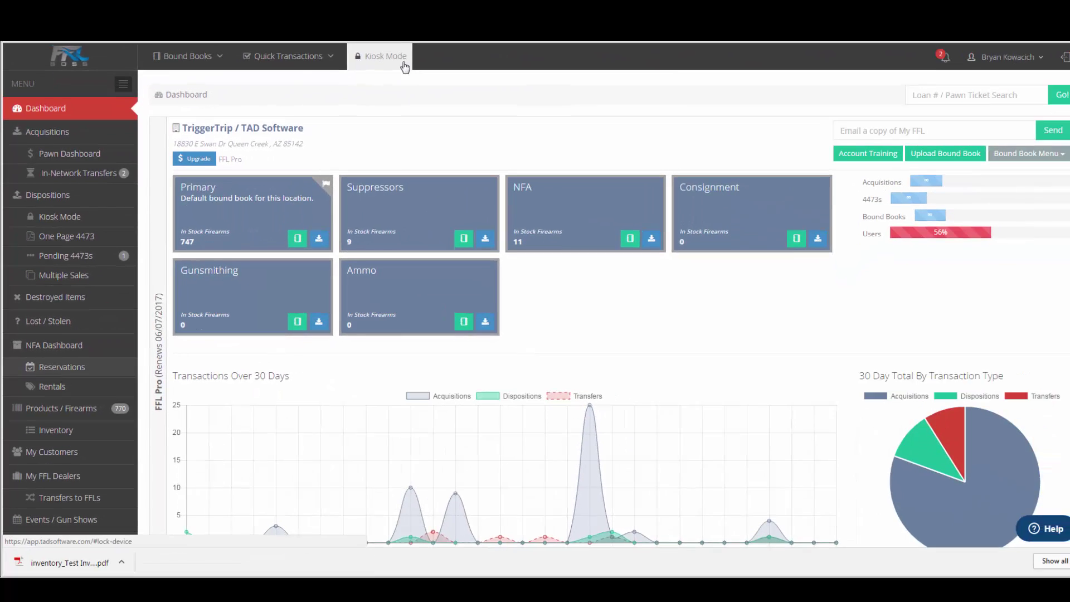
click(1004, 61)
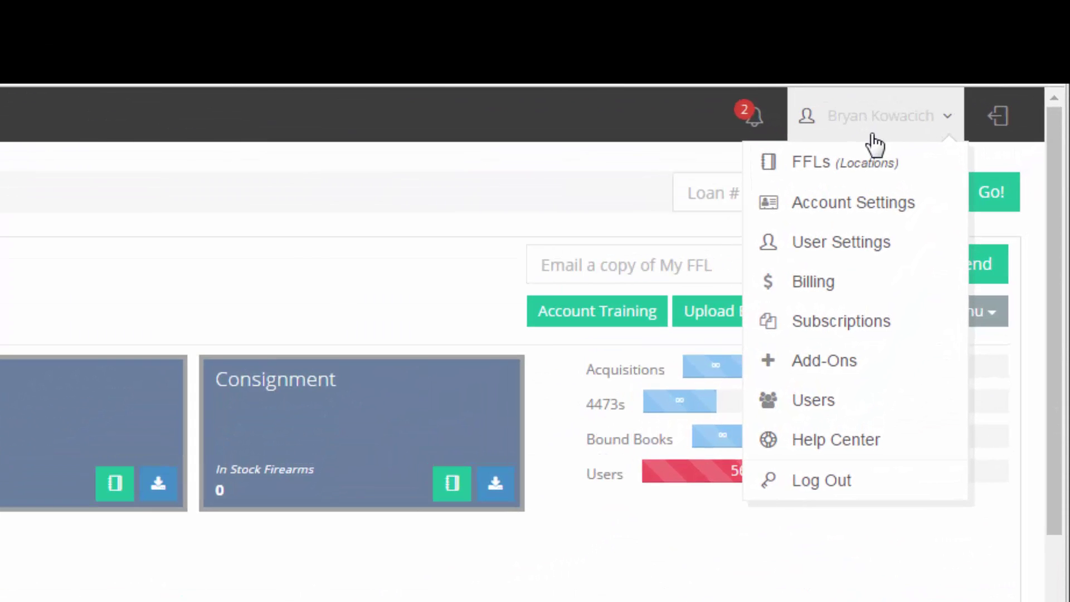
click(752, 118)
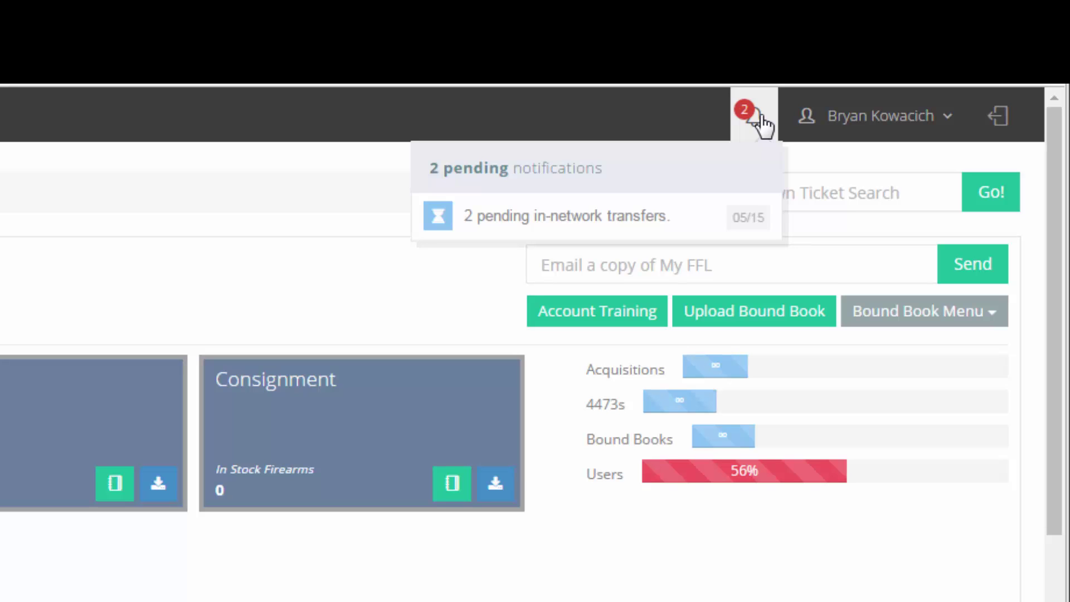
click(858, 125)
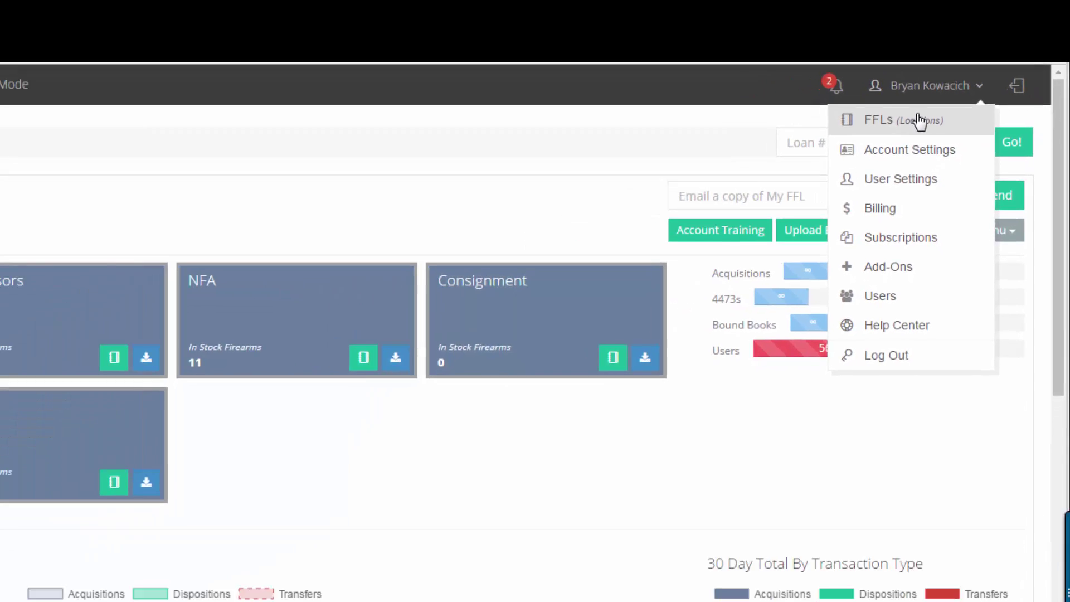
click(861, 161)
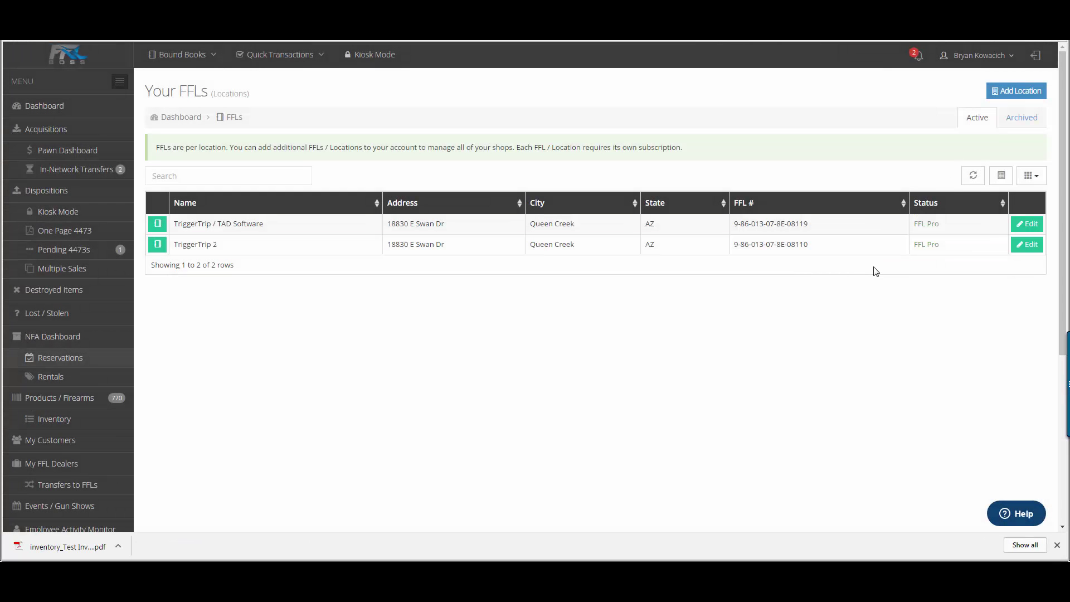
Step: Open the TriggerTrip / TAD Software location's details and its bound books list
click(1027, 223)
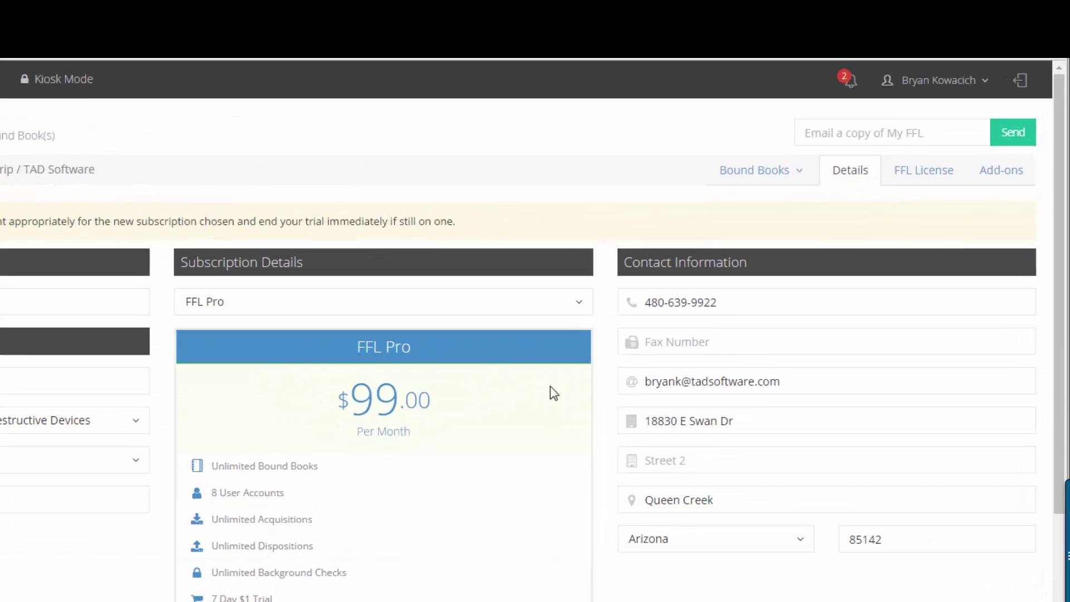
click(848, 119)
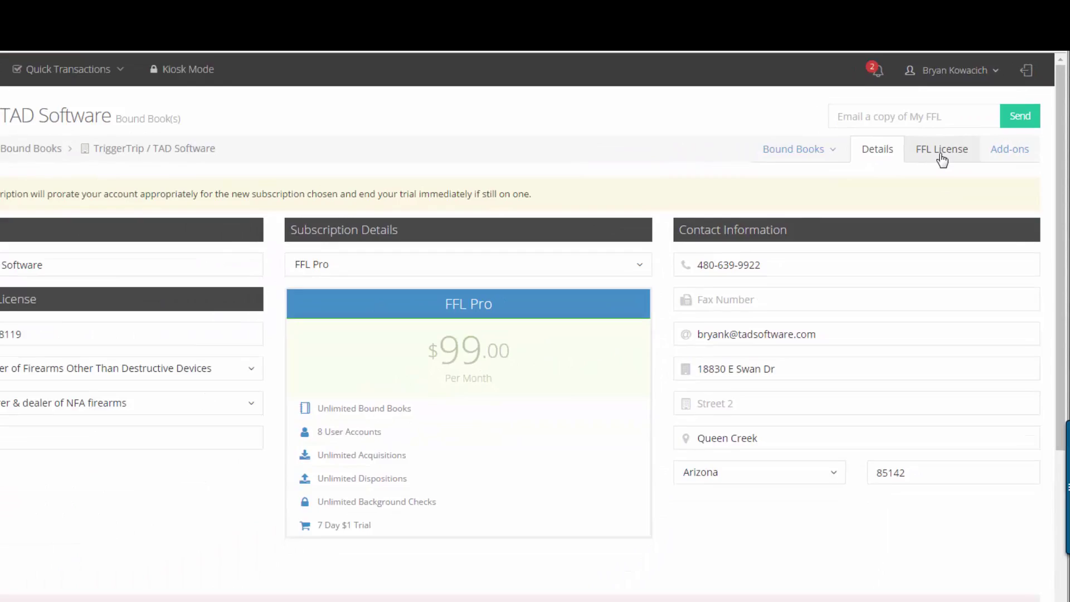
Step: View the TriggerTrip / TAD Software uploaded FFL license and its eZ Check status
click(879, 226)
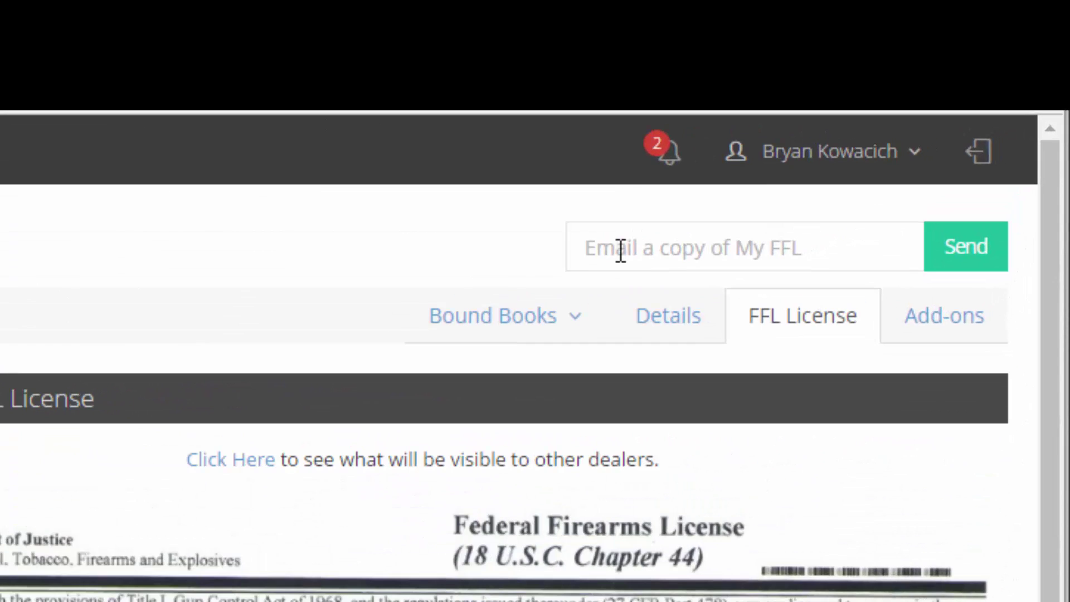
click(899, 92)
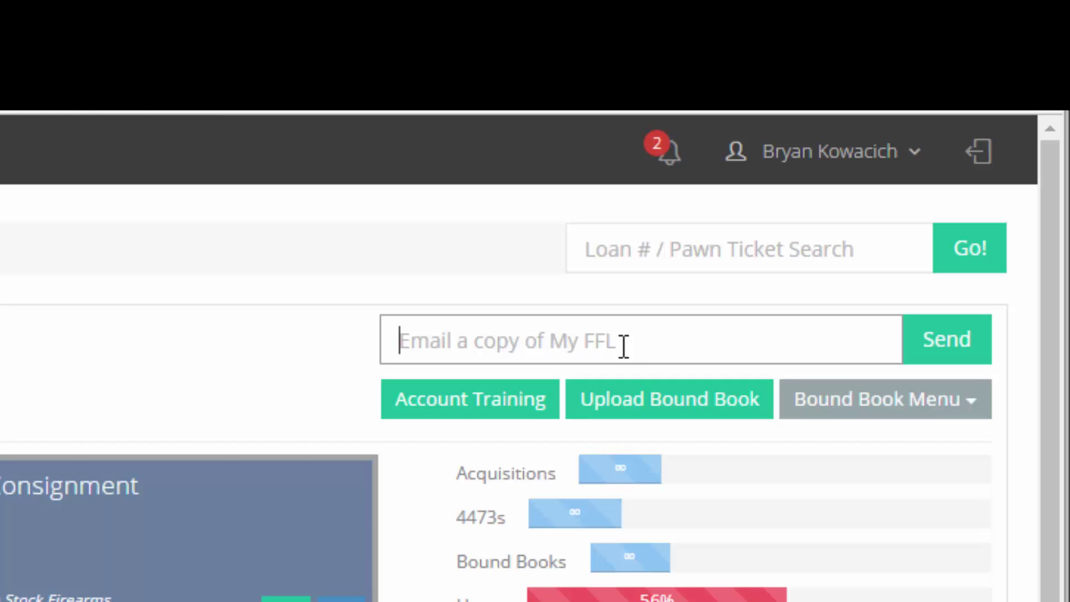
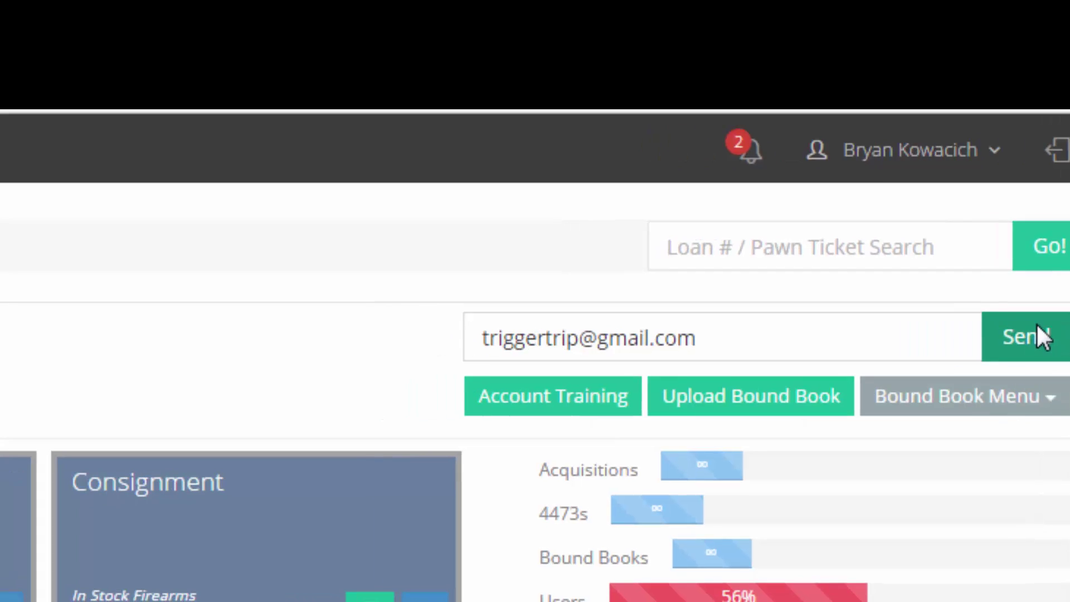
Step: Enter a recipient e-mail address for the FFL copy, preview the Send My FFL form, then cancel
click(961, 341)
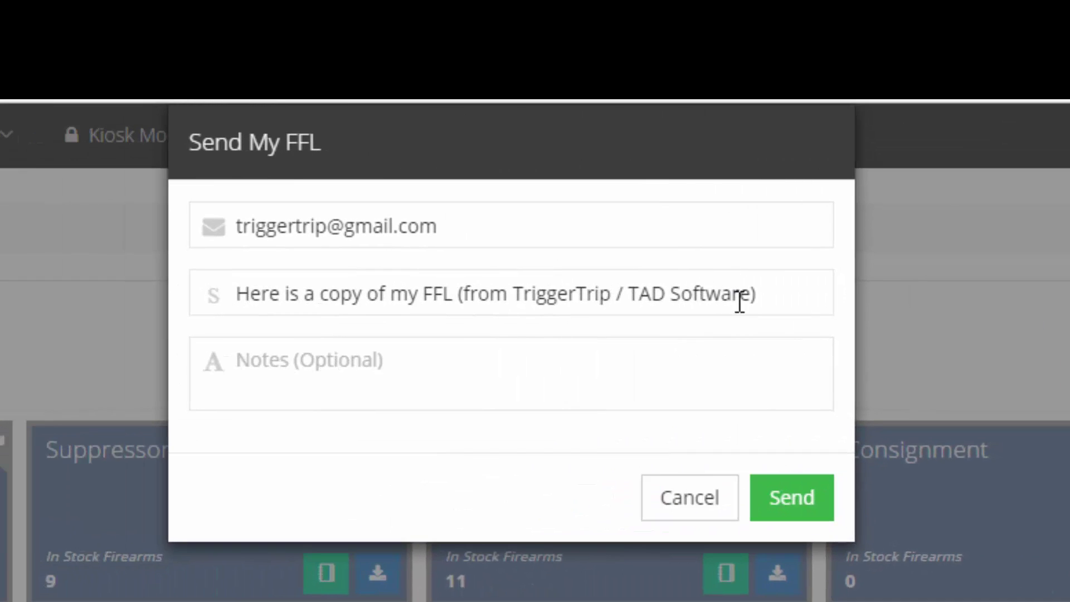
drag(739, 301, 215, 299)
click(411, 364)
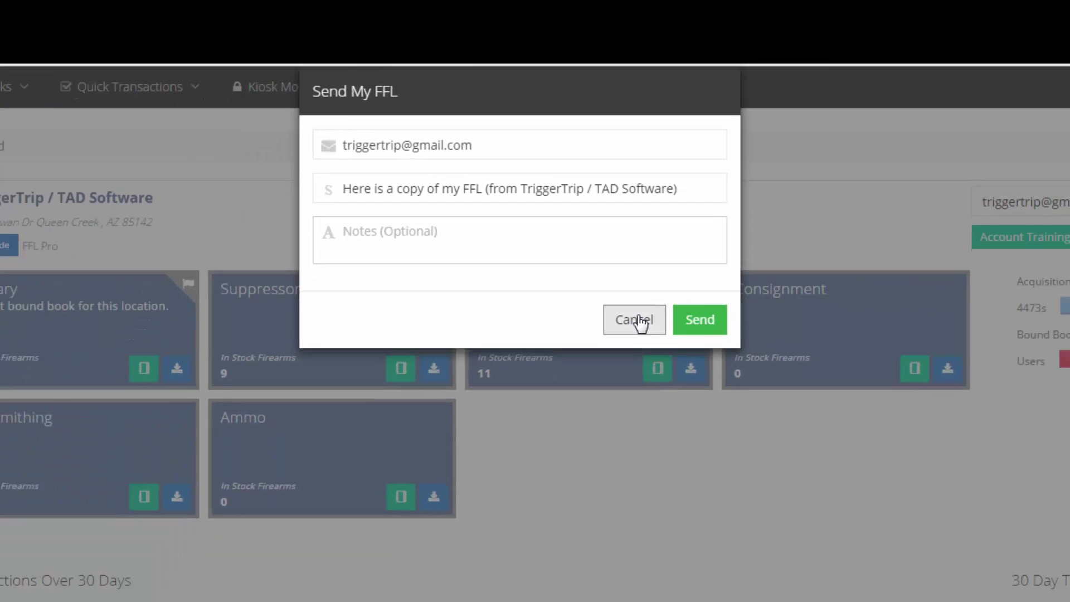
click(699, 499)
click(996, 56)
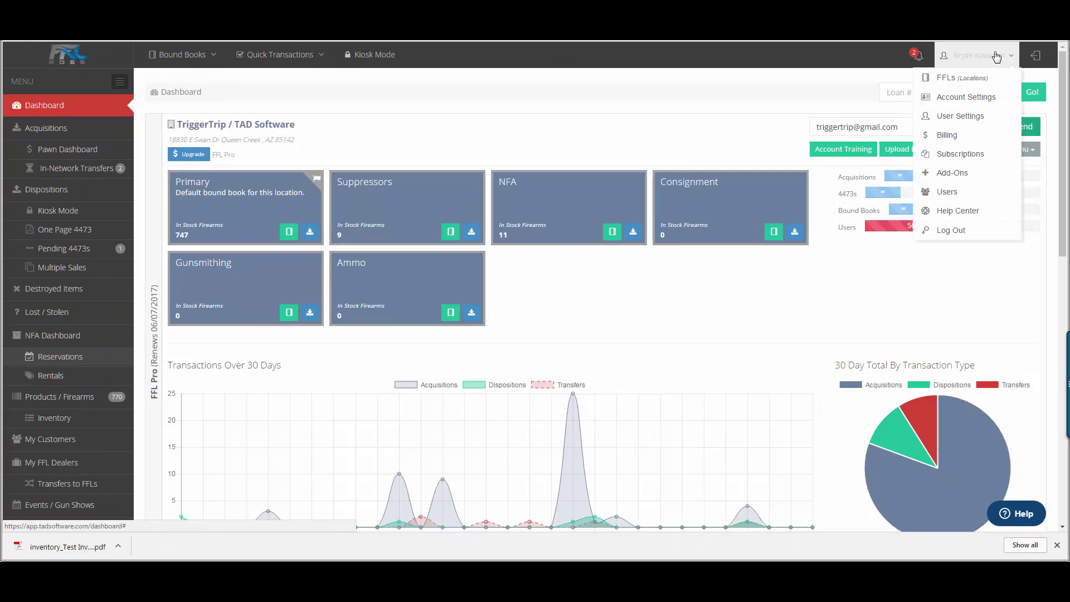
Step: Review Account Settings billing info and the primary user's CEO title and login e-mail
click(979, 98)
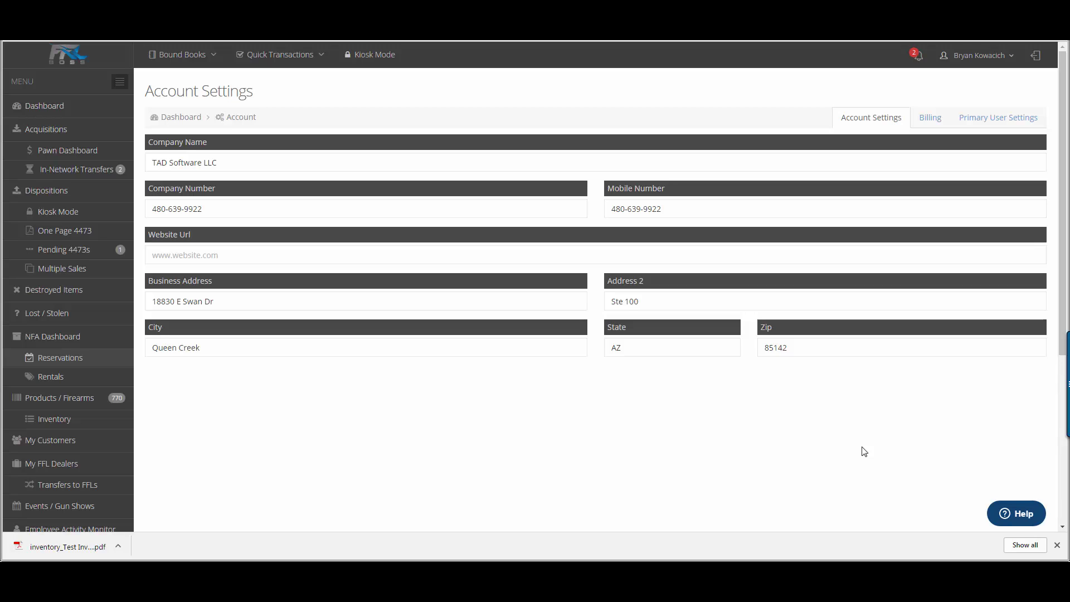
click(930, 117)
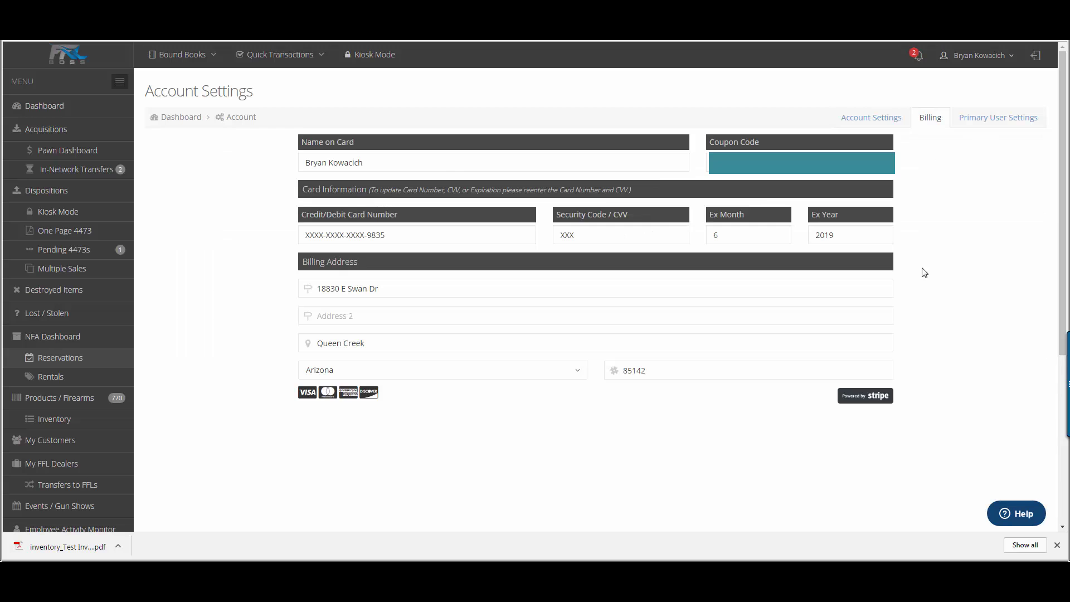
click(978, 121)
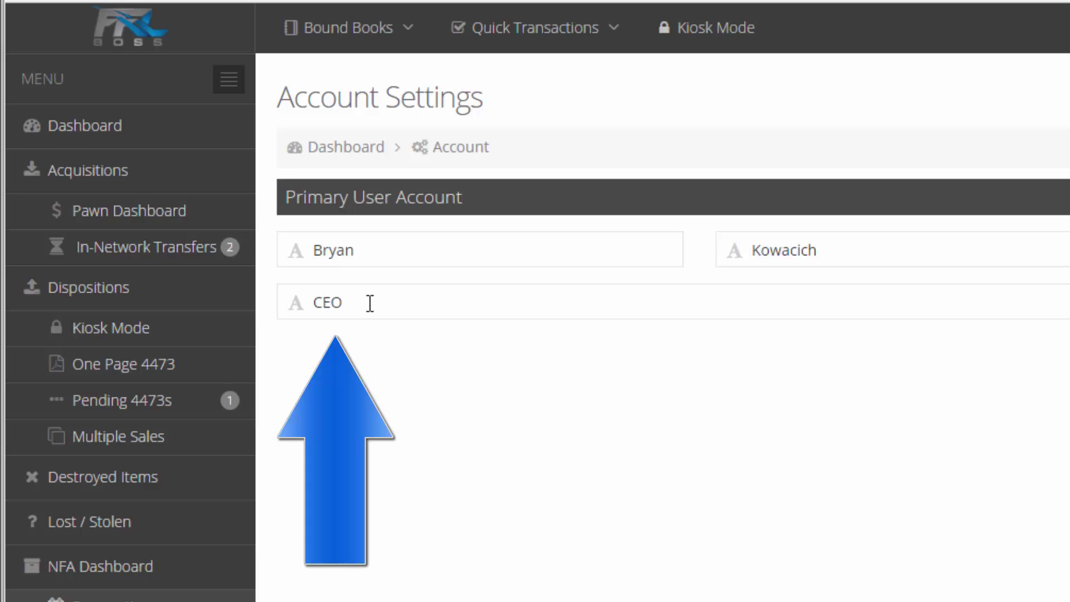
double_click(370, 302)
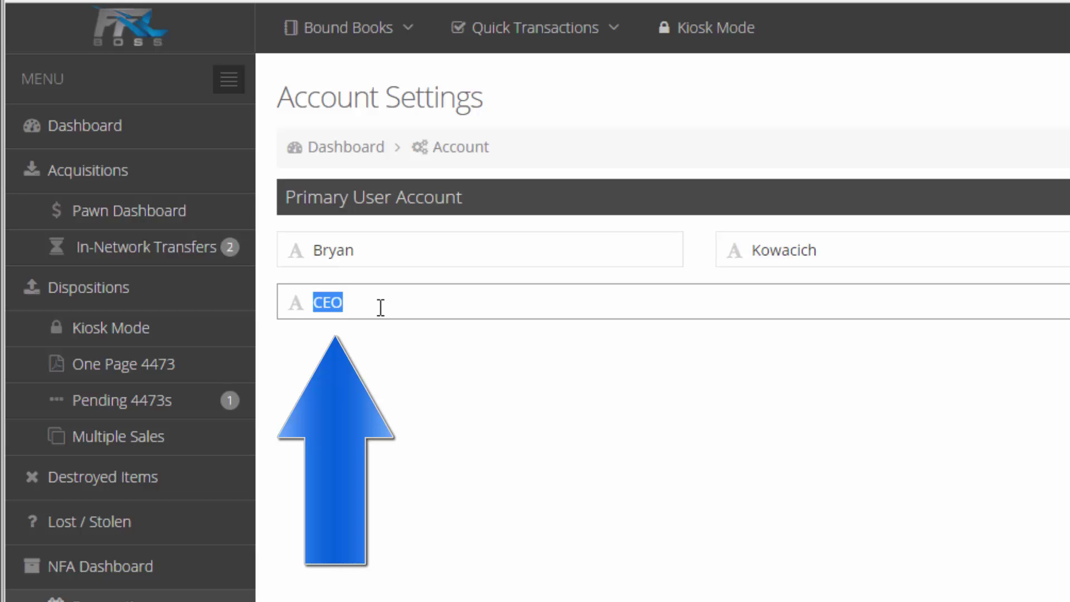
click(979, 54)
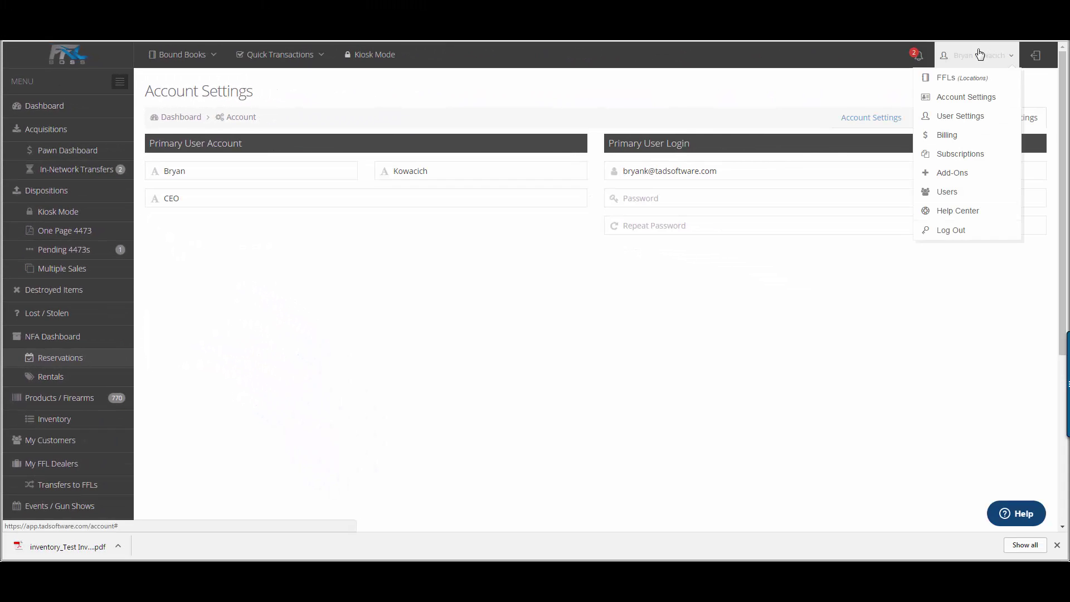
Step: Review the subscriptions, then bring up an empty Add User form on the Users list
click(967, 153)
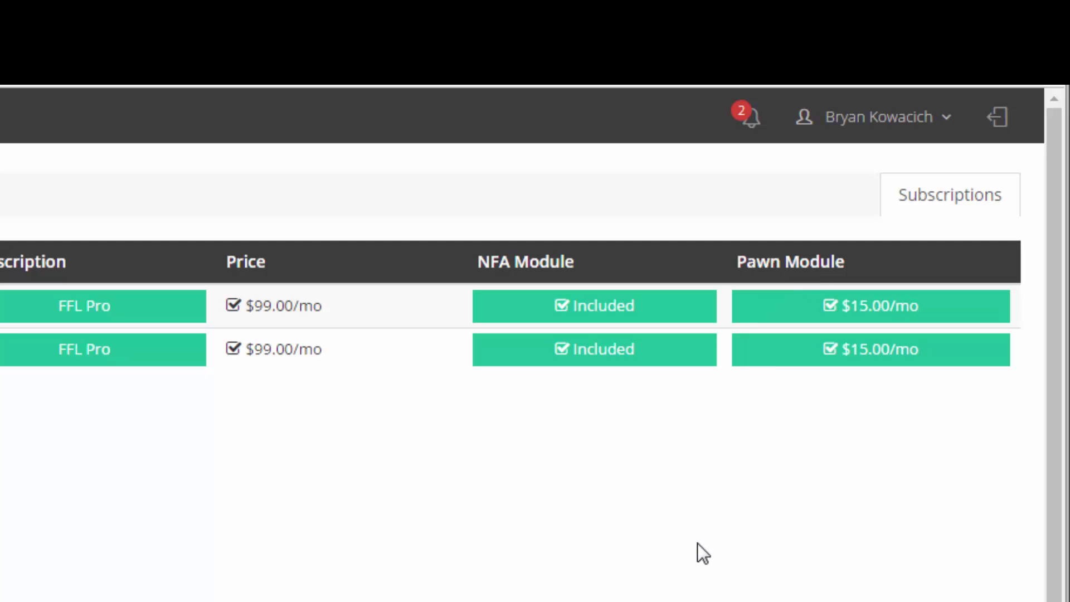
click(878, 117)
click(843, 408)
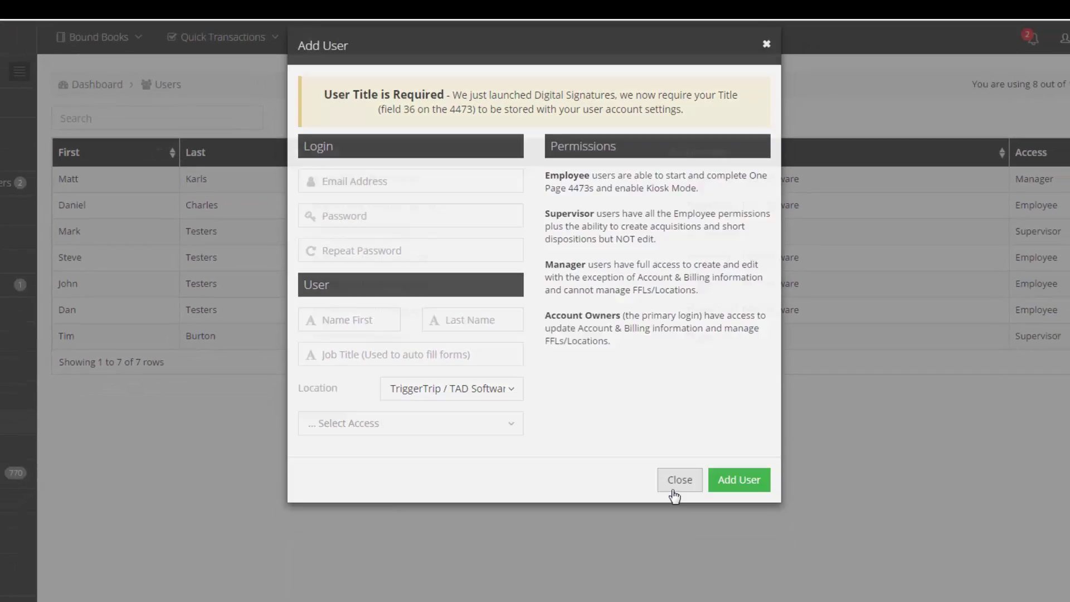
Step: Close the Add User form, leaving the seven-user Users list showing
click(714, 566)
click(989, 59)
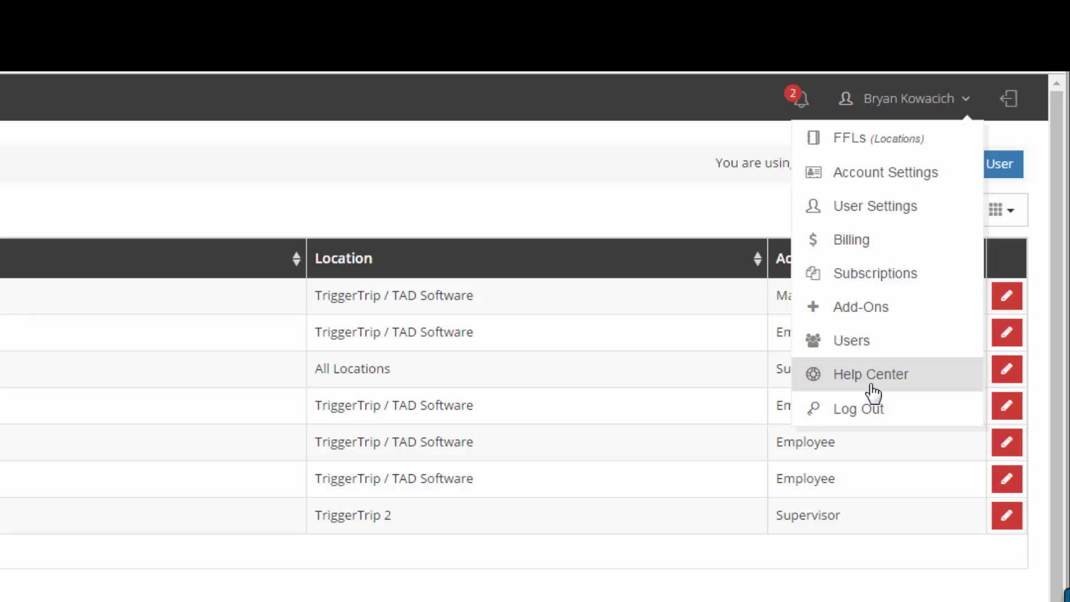
Step: Open the TAD Software support Help Center and scroll through its page
click(871, 385)
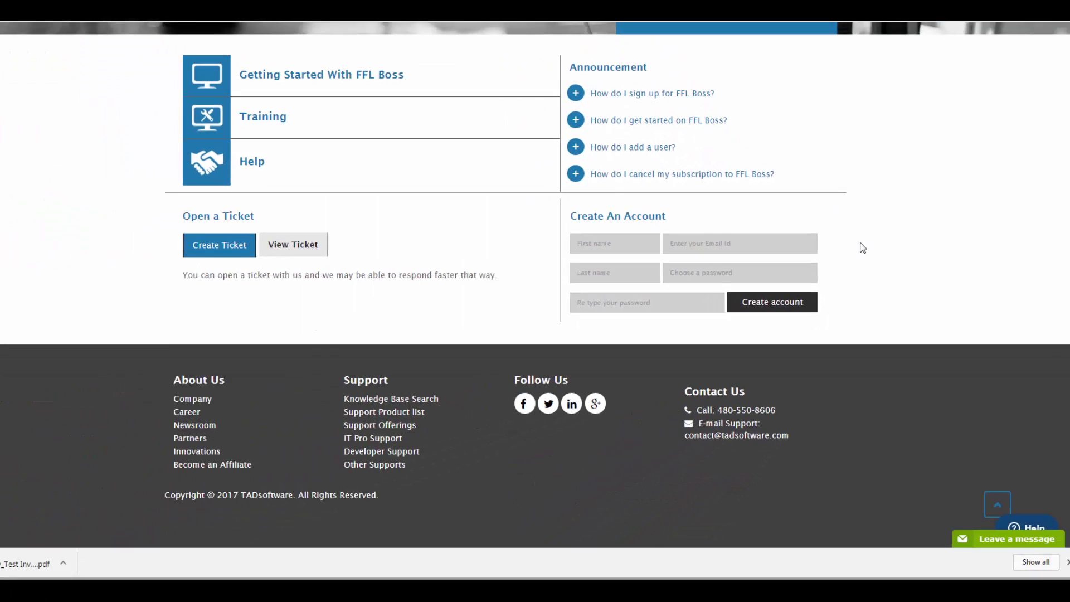
scroll(857, 217, up, 5)
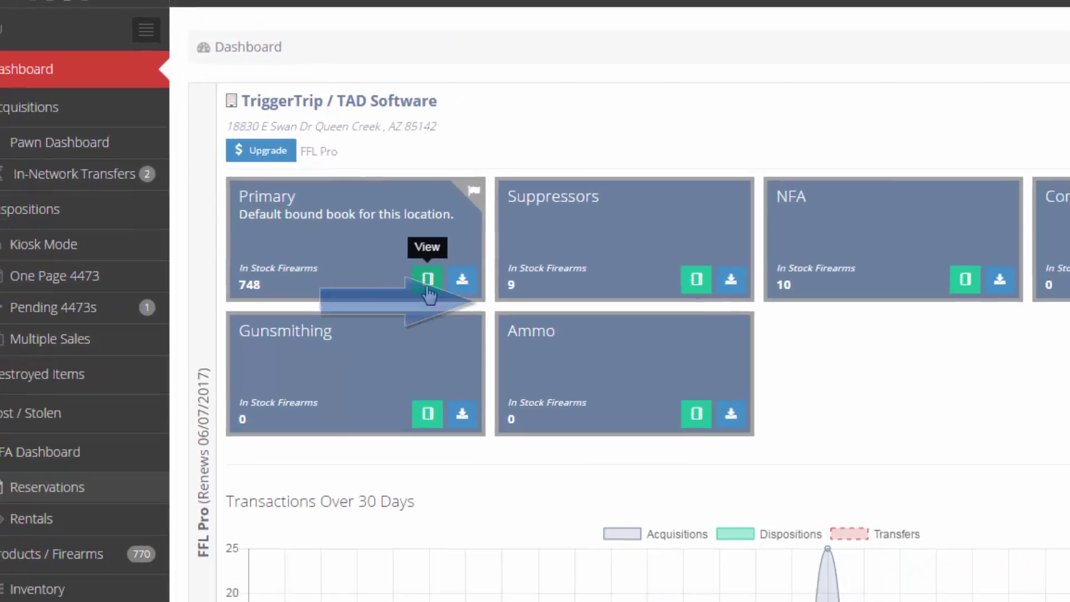
Step: Filter the Primary bound book to last week's open entries and print the PDF report
click(496, 312)
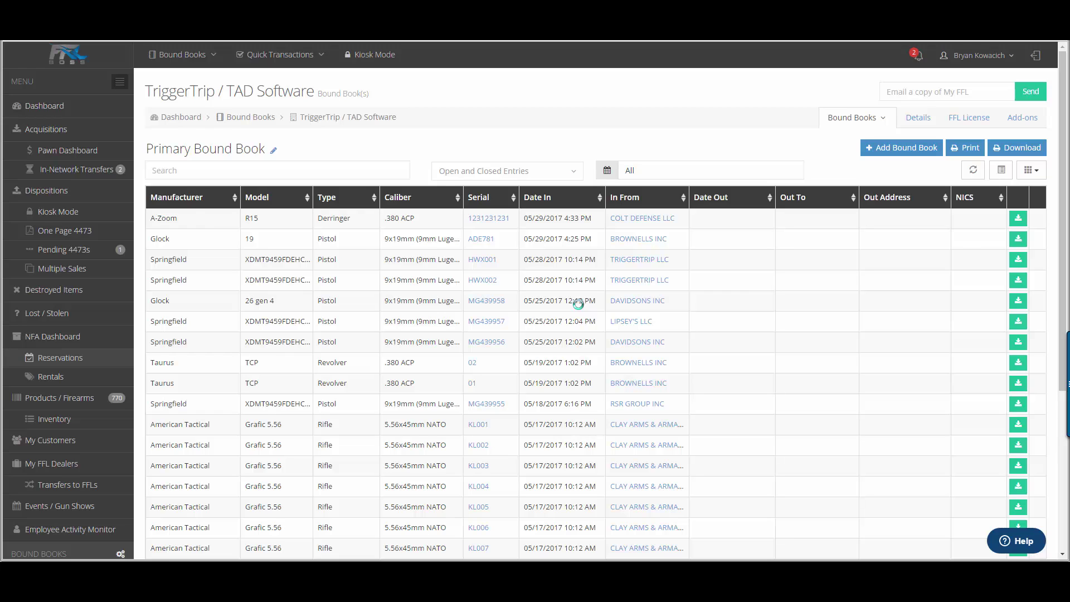
click(351, 167)
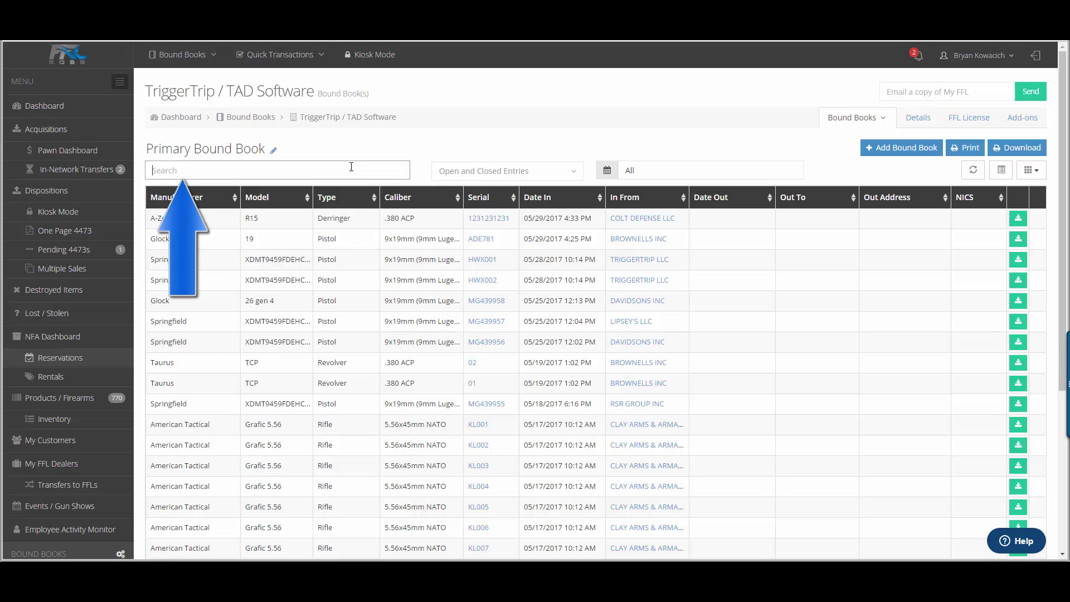
click(458, 171)
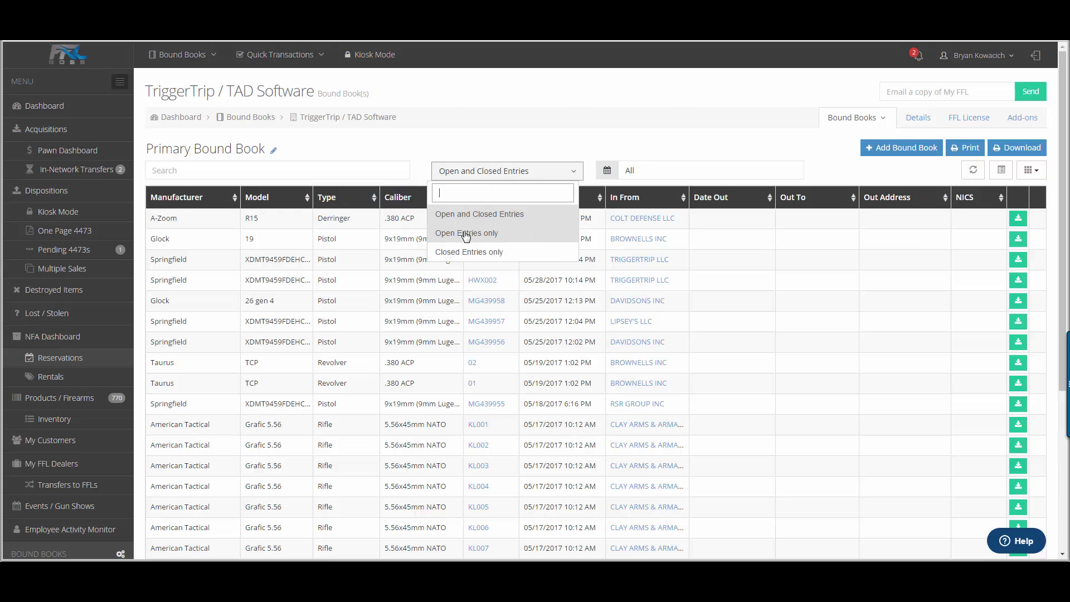
click(640, 171)
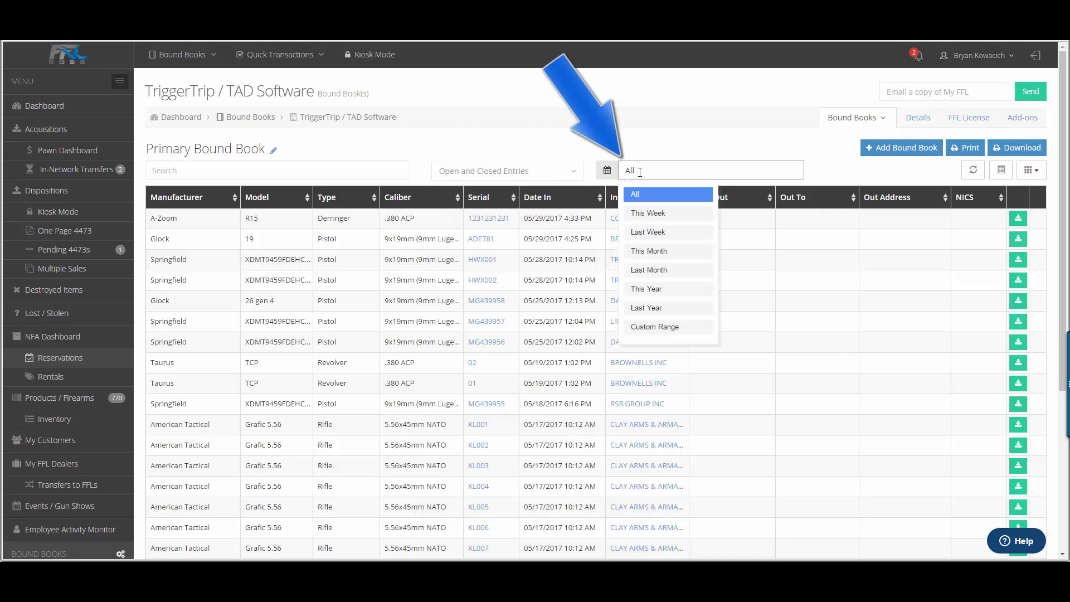
click(648, 232)
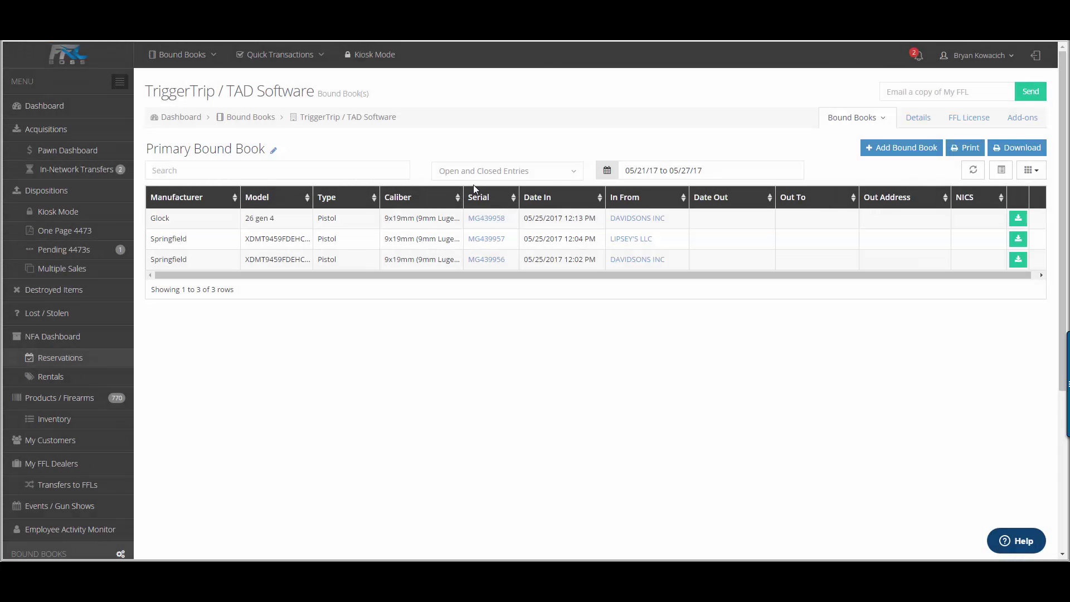
click(473, 175)
click(476, 240)
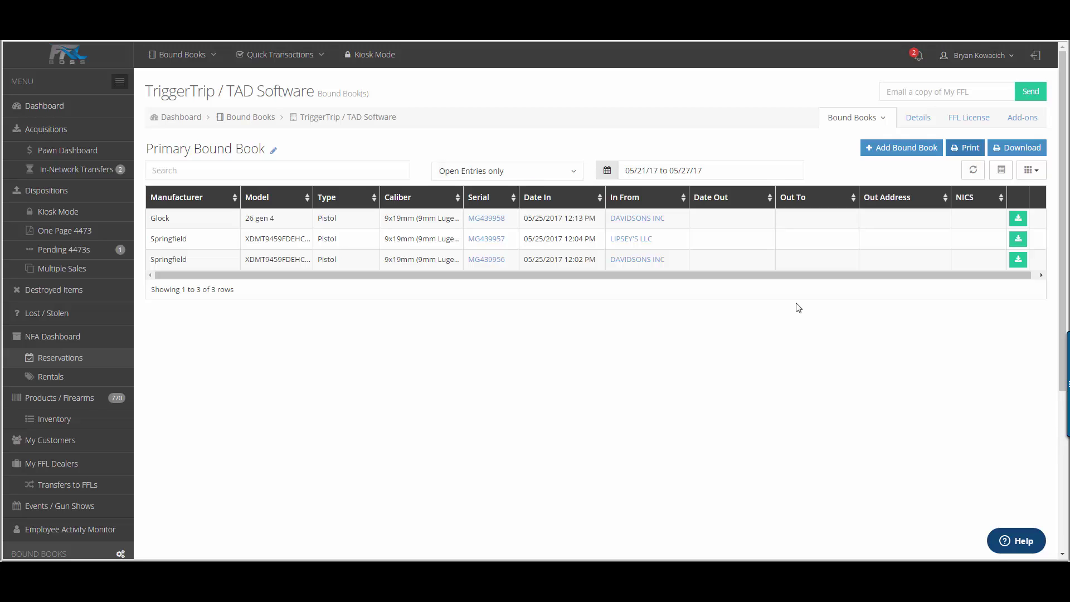
click(959, 155)
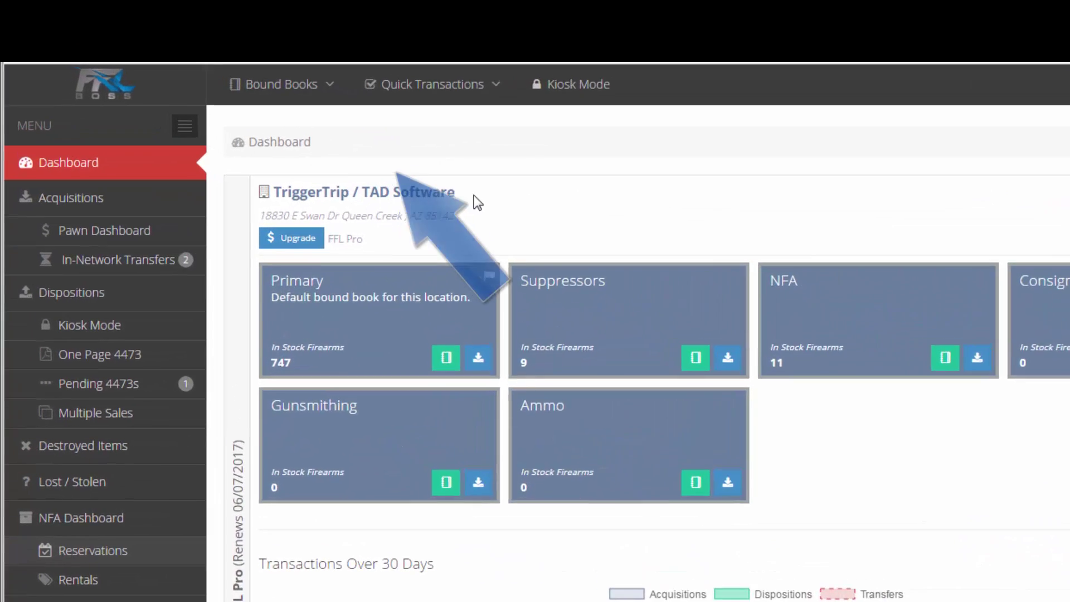
drag(297, 126, 203, 132)
drag(370, 245, 313, 228)
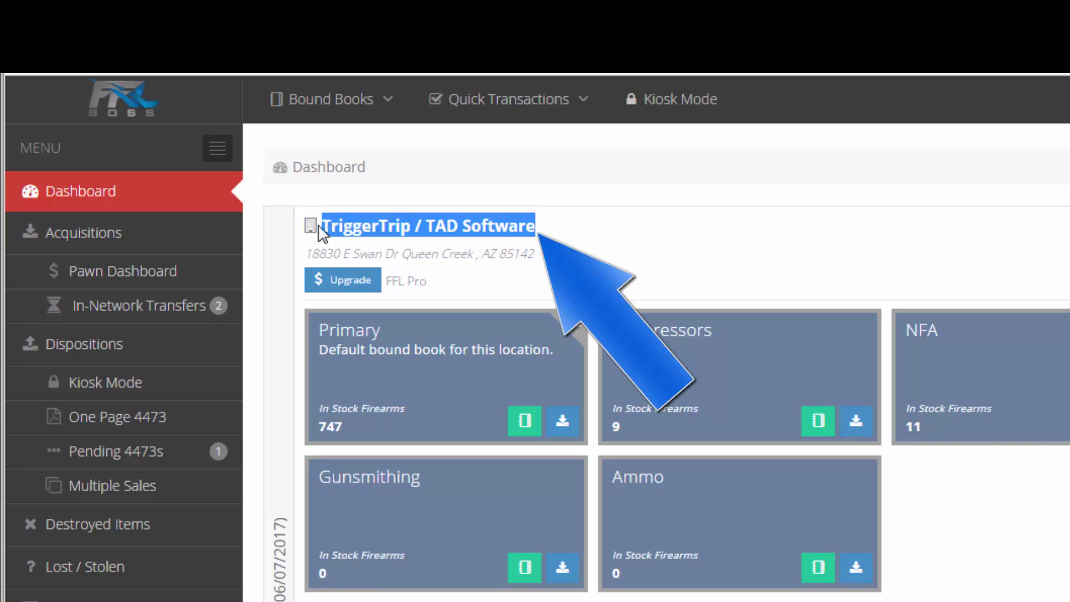
click(759, 261)
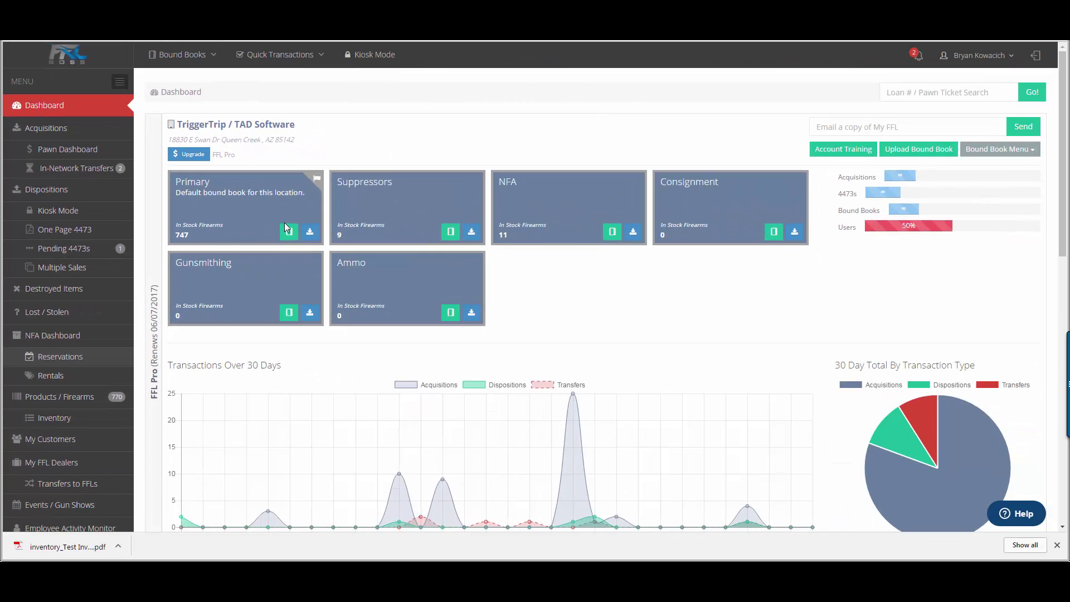
click(288, 232)
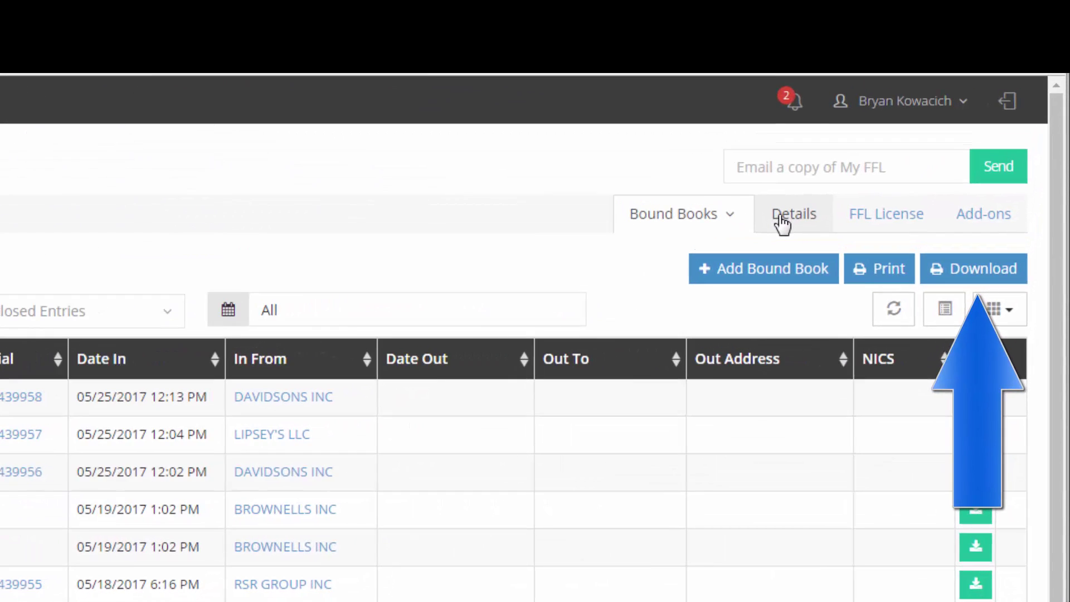
click(918, 117)
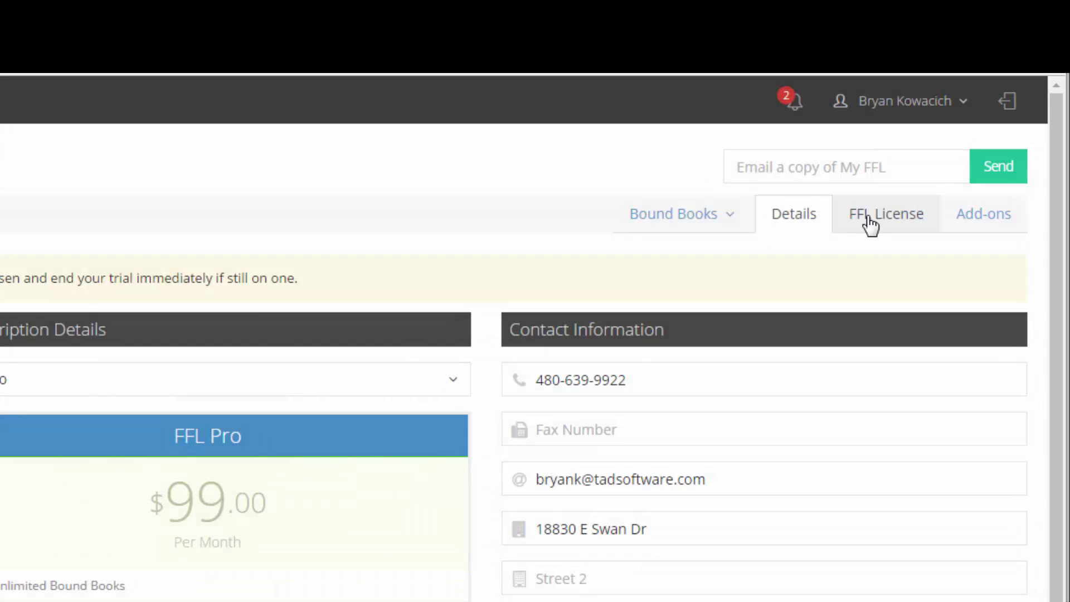
click(869, 223)
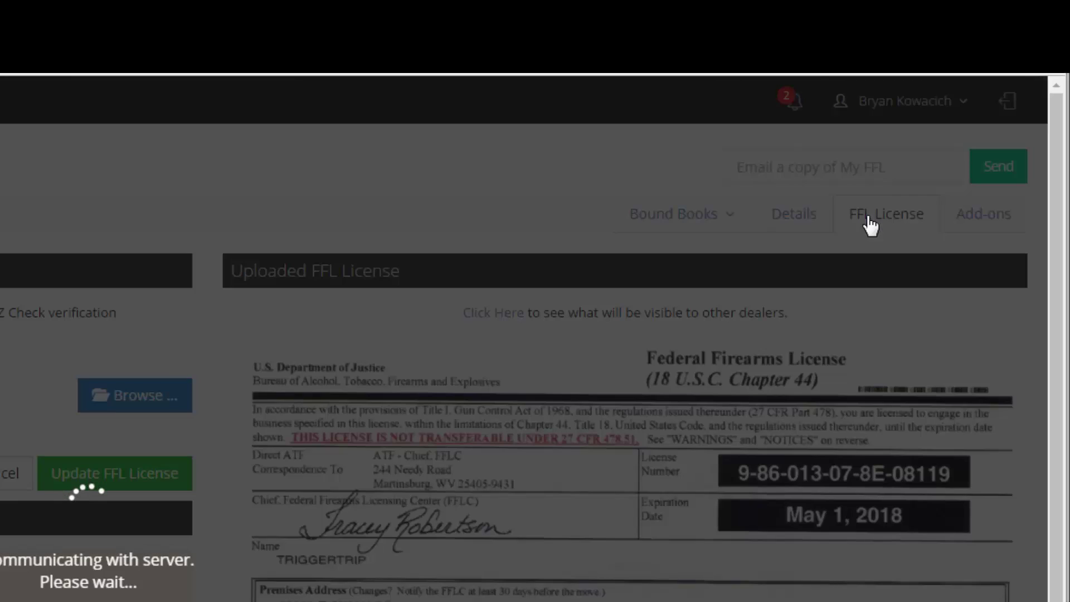
click(954, 227)
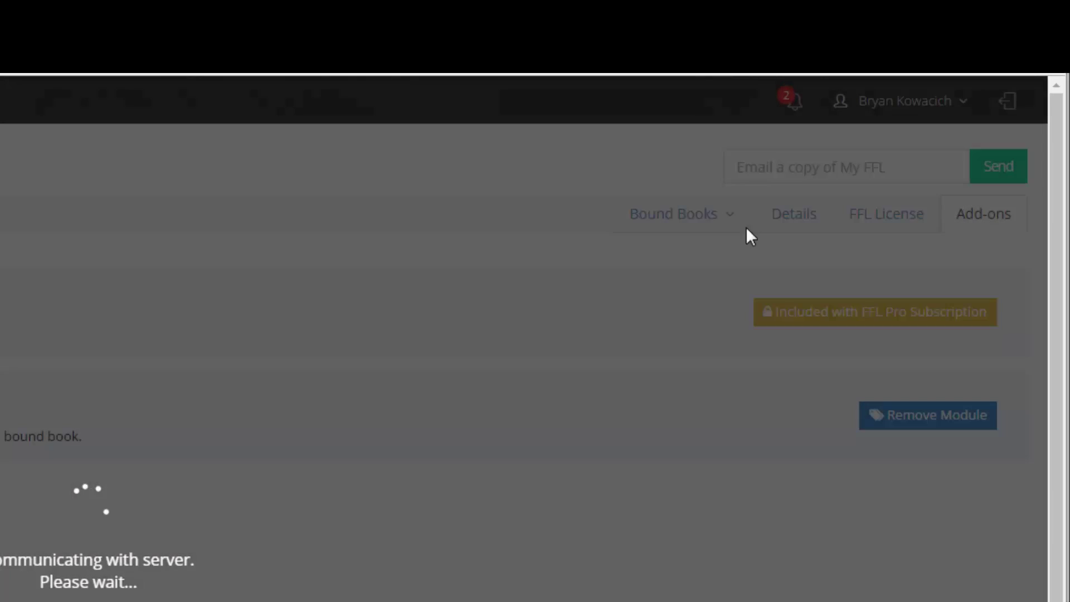
click(722, 228)
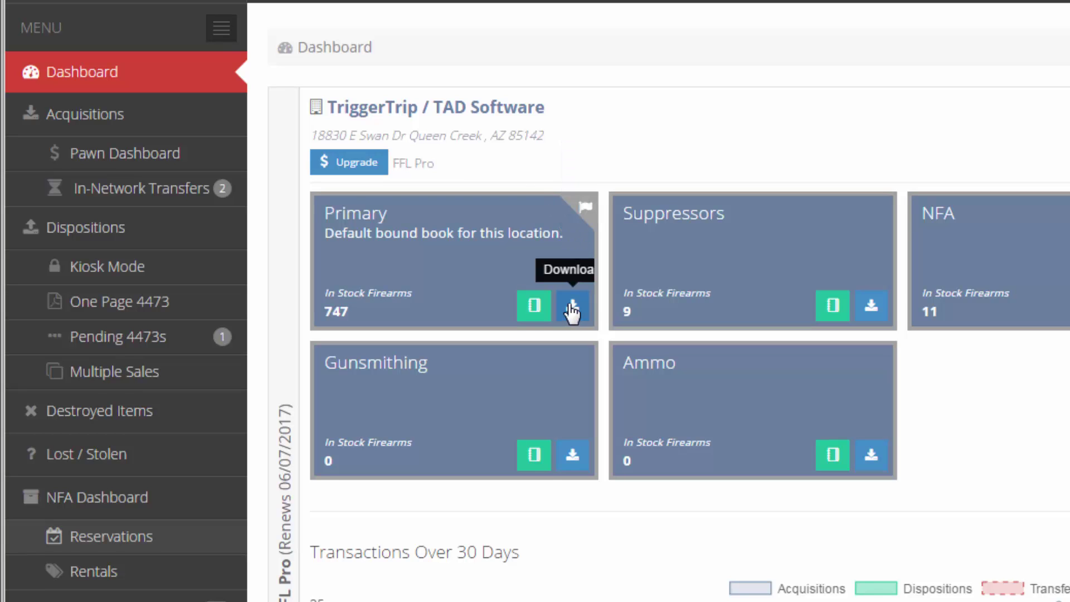
Step: Download bound_book_p_2017-05-28.pdf from the Primary card and review its acquisition date-change notes
click(571, 309)
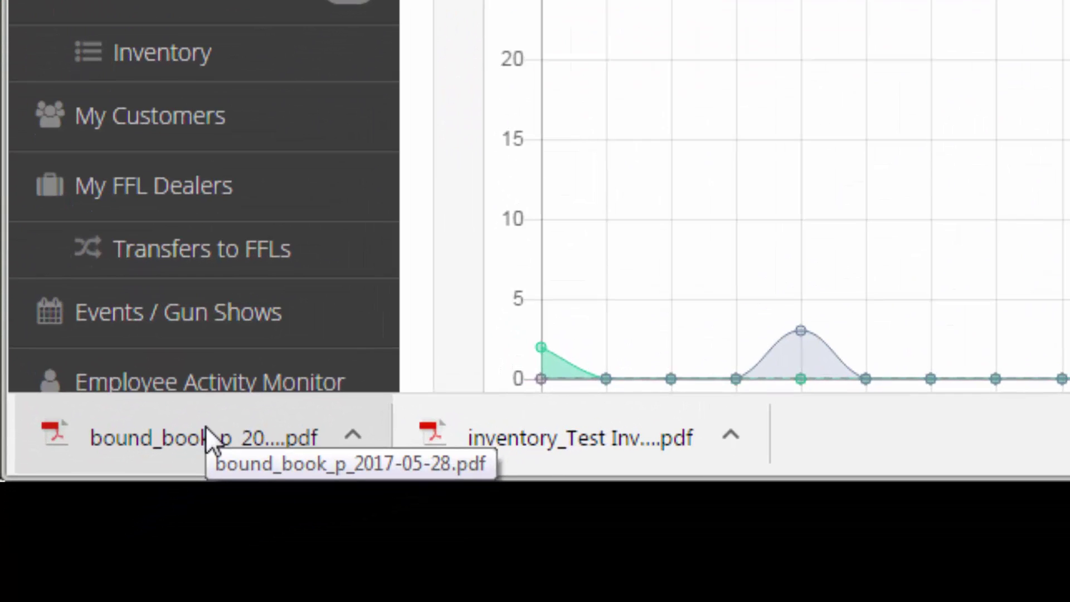
click(209, 440)
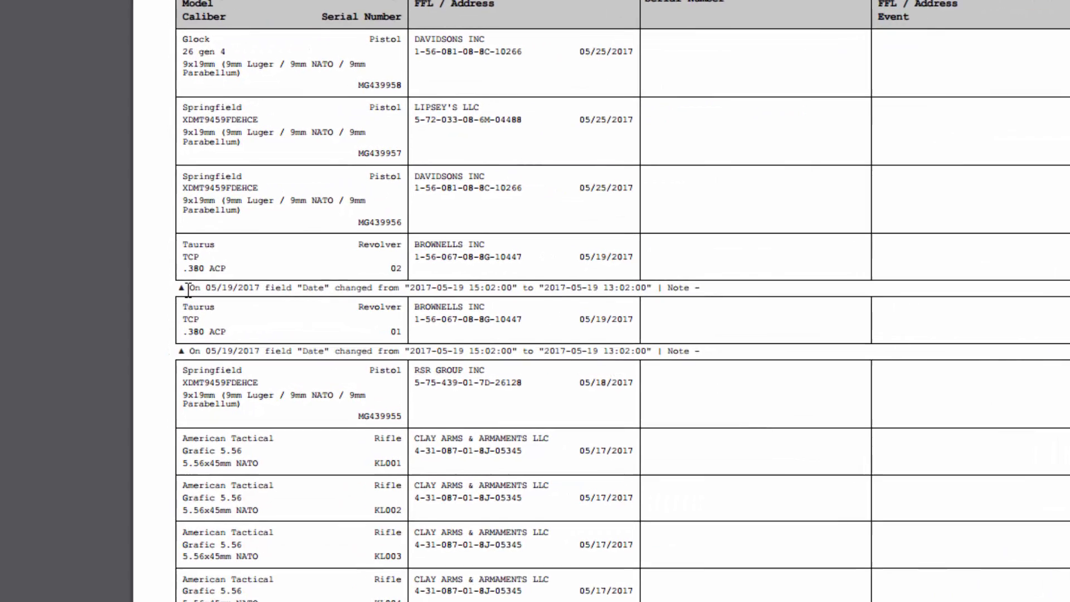
drag(188, 289, 696, 290)
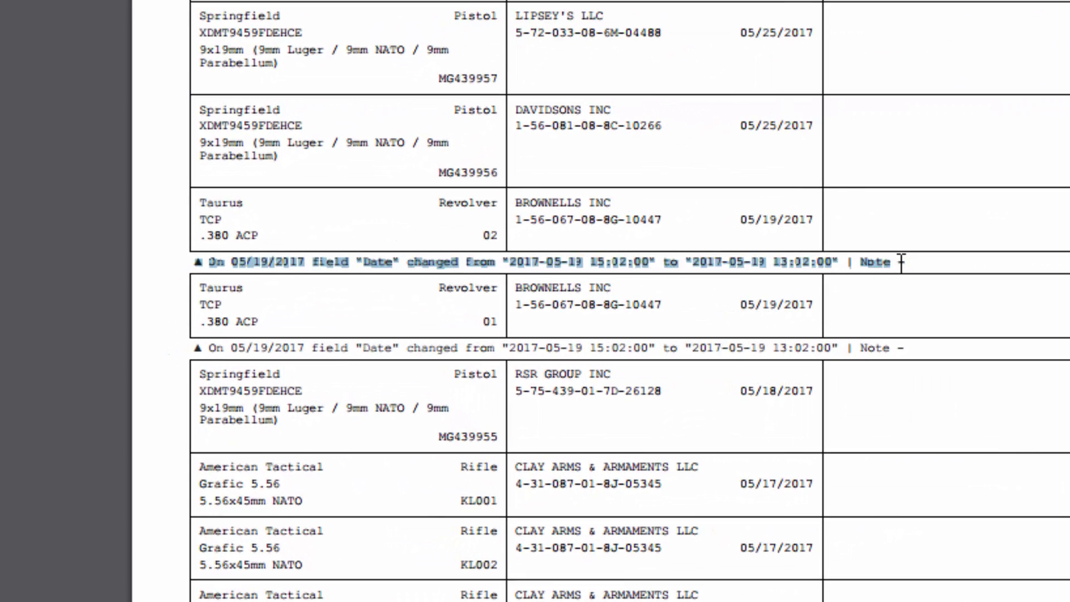
click(898, 263)
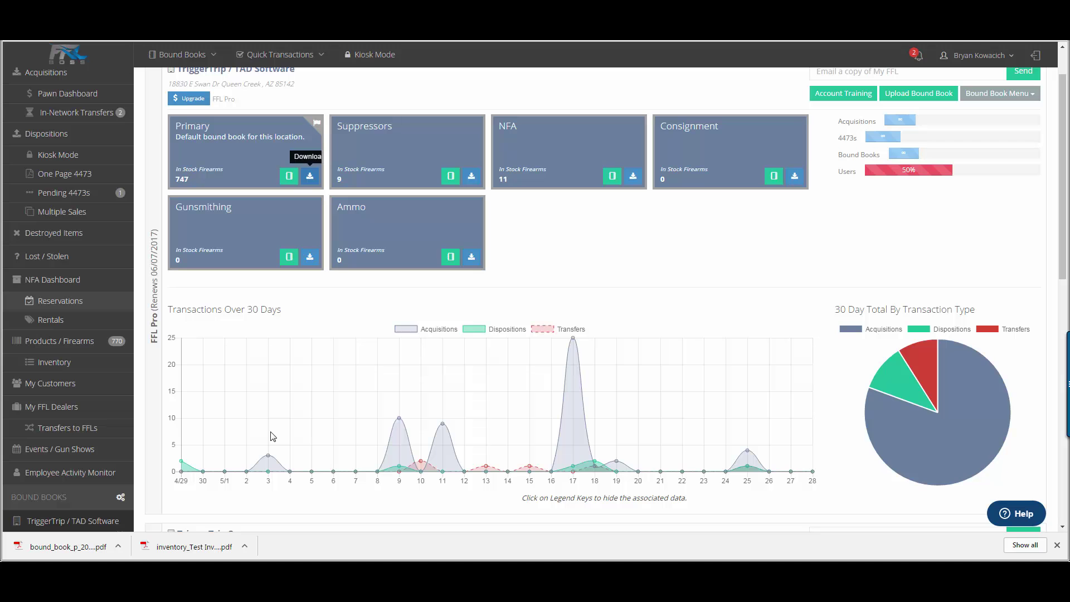
Step: Scroll the dashboard to the Last 5 tables and highlight the Last 5 Transactions and Employee Activity Monitor headings
mouse_move(901, 407)
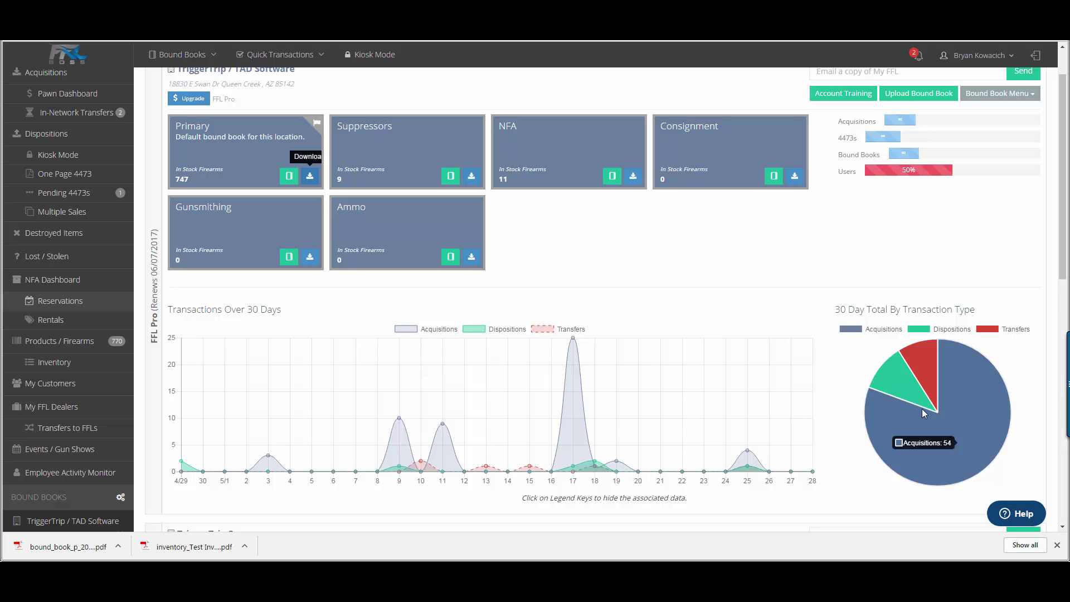
scroll(883, 422, down, 12)
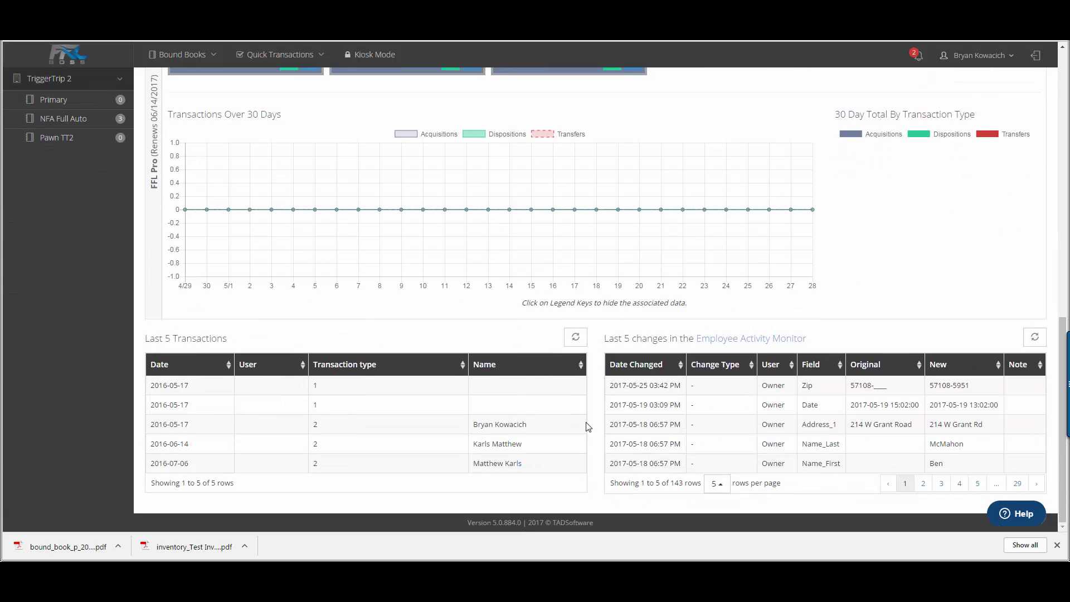
drag(143, 338, 237, 338)
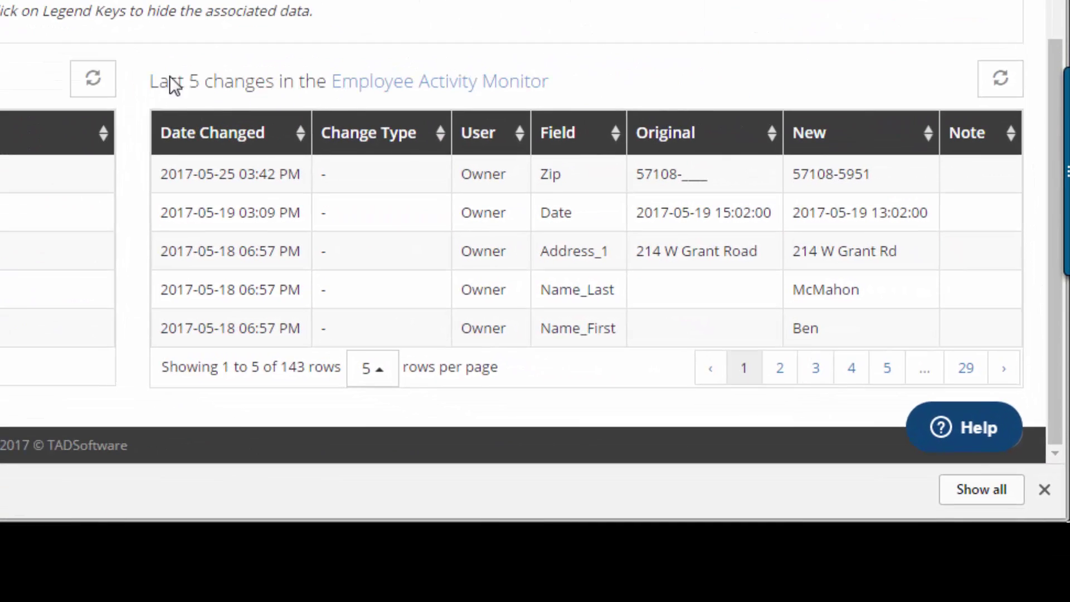
drag(169, 76, 569, 107)
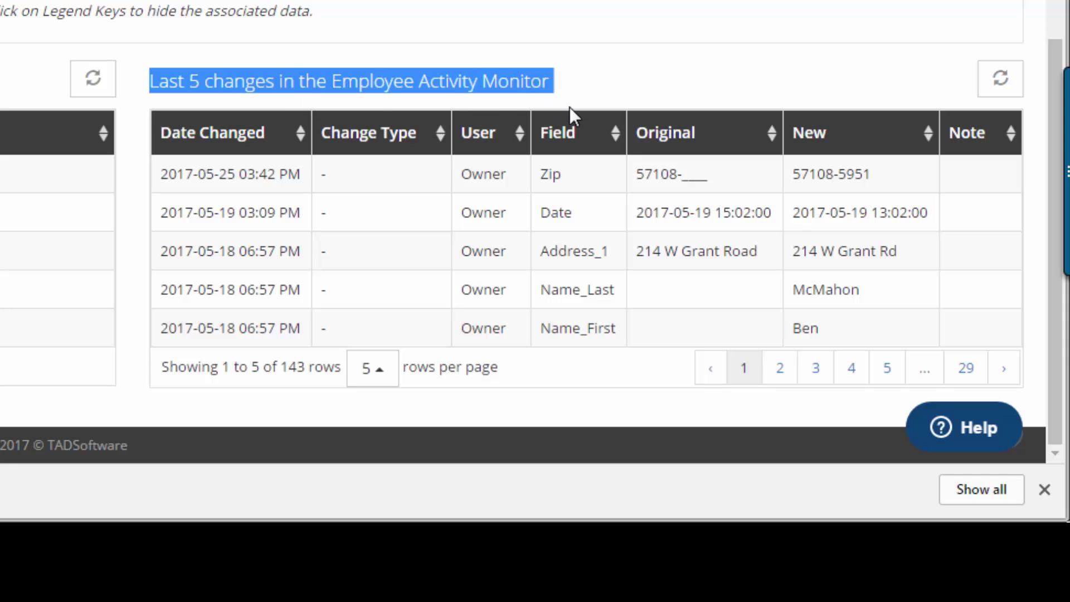
click(597, 84)
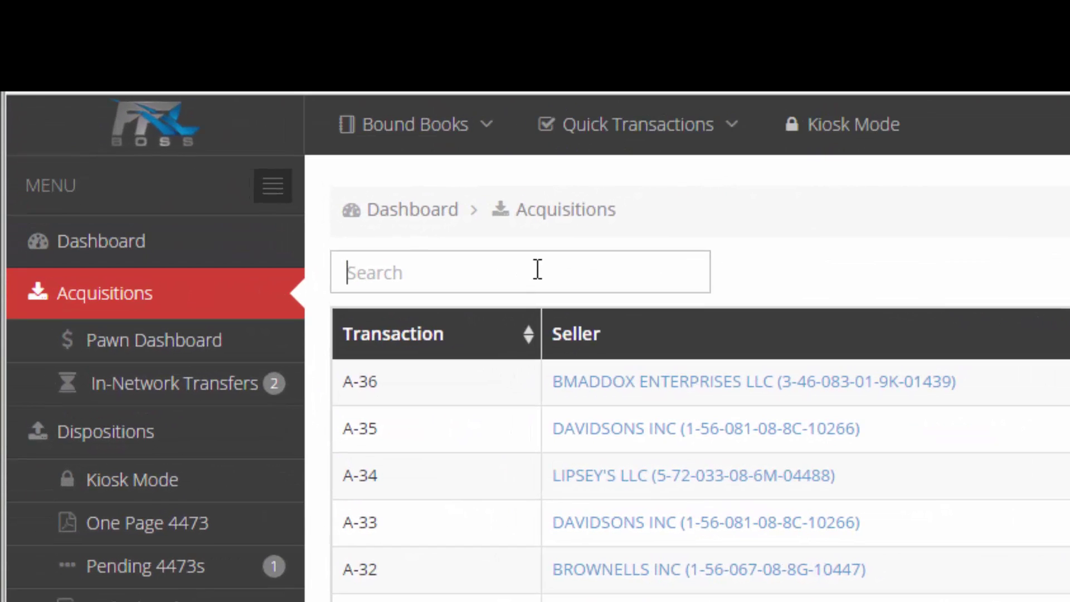
click(255, 129)
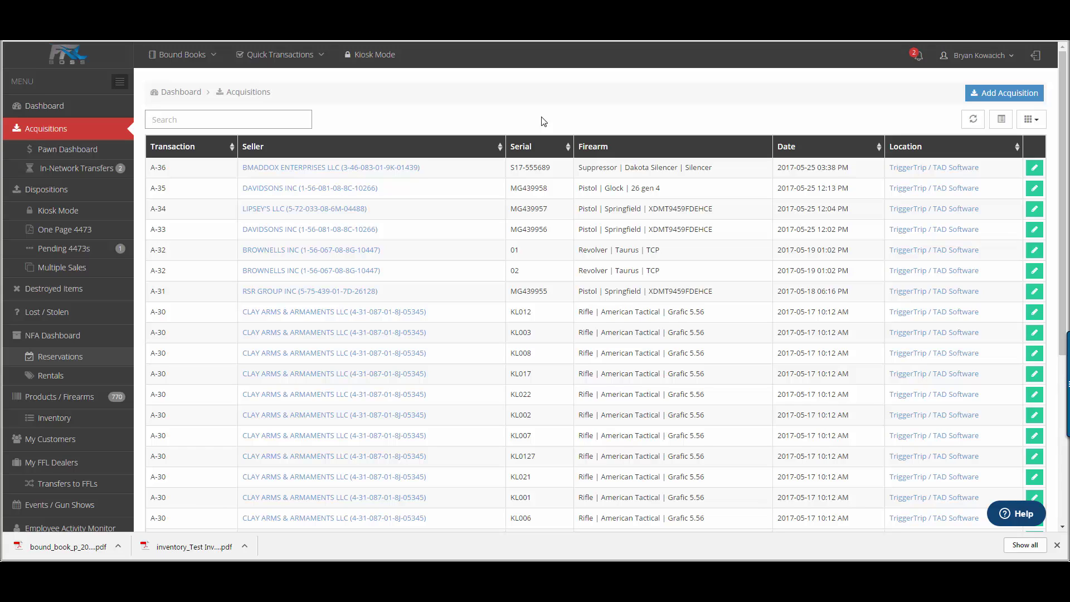
click(265, 120)
text(01)
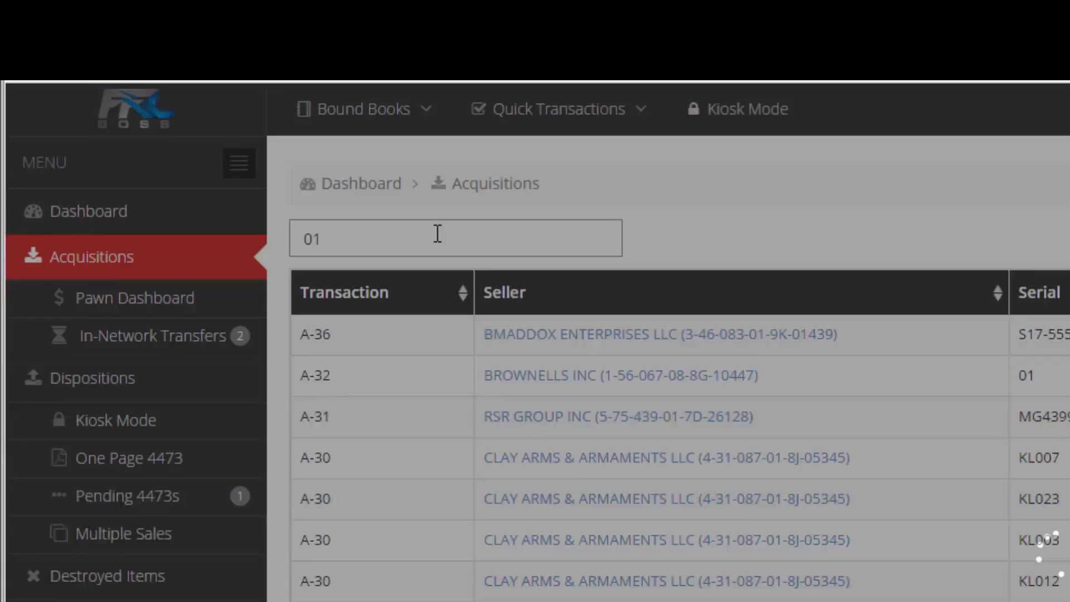
key(BackSpace)
key(BackSpace)
text(KL017)
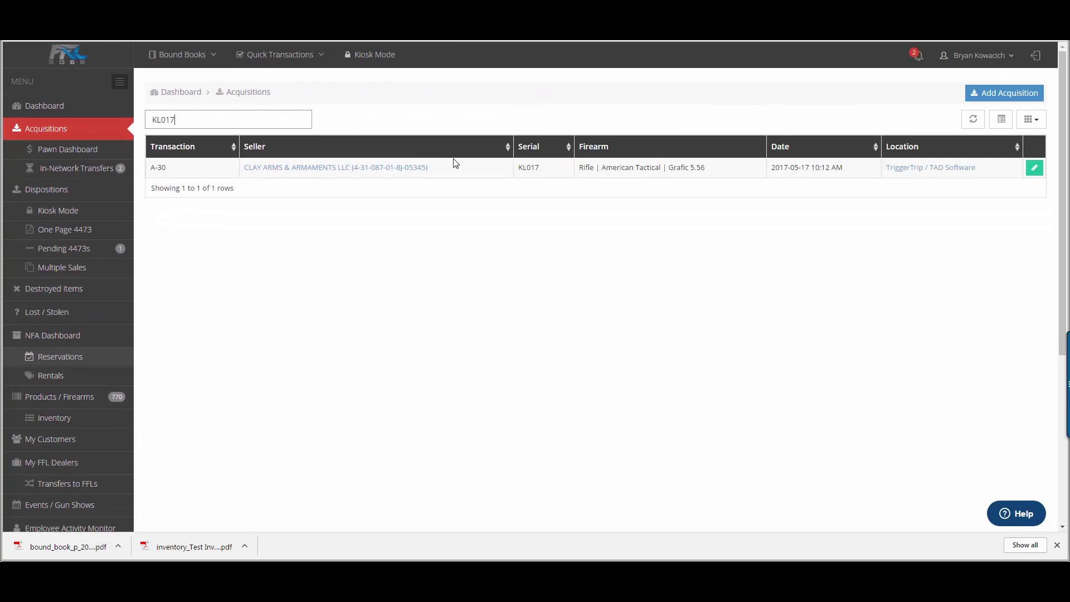
click(1033, 169)
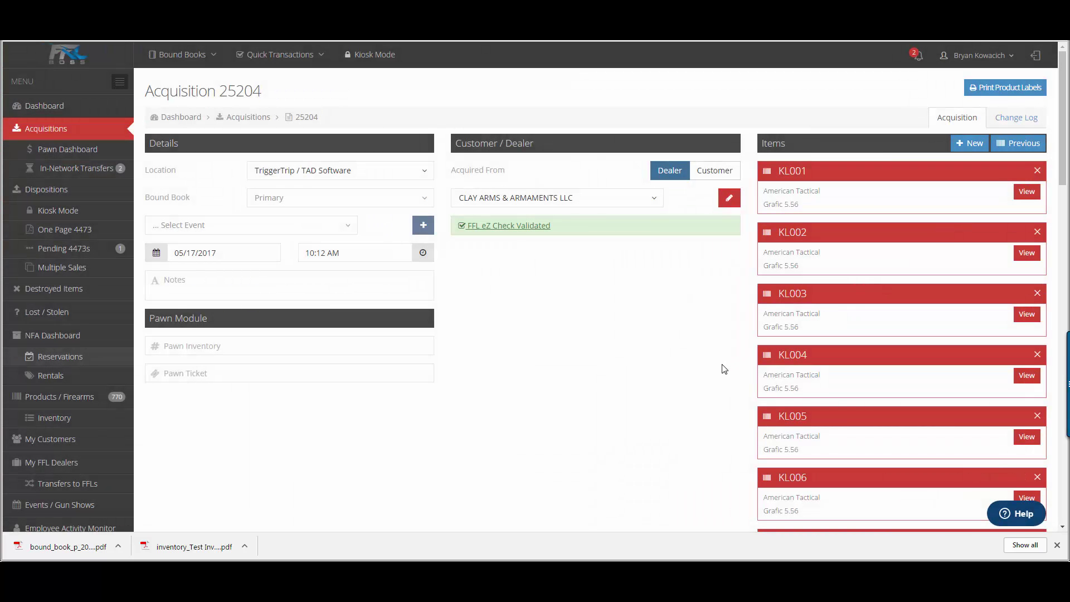
click(84, 136)
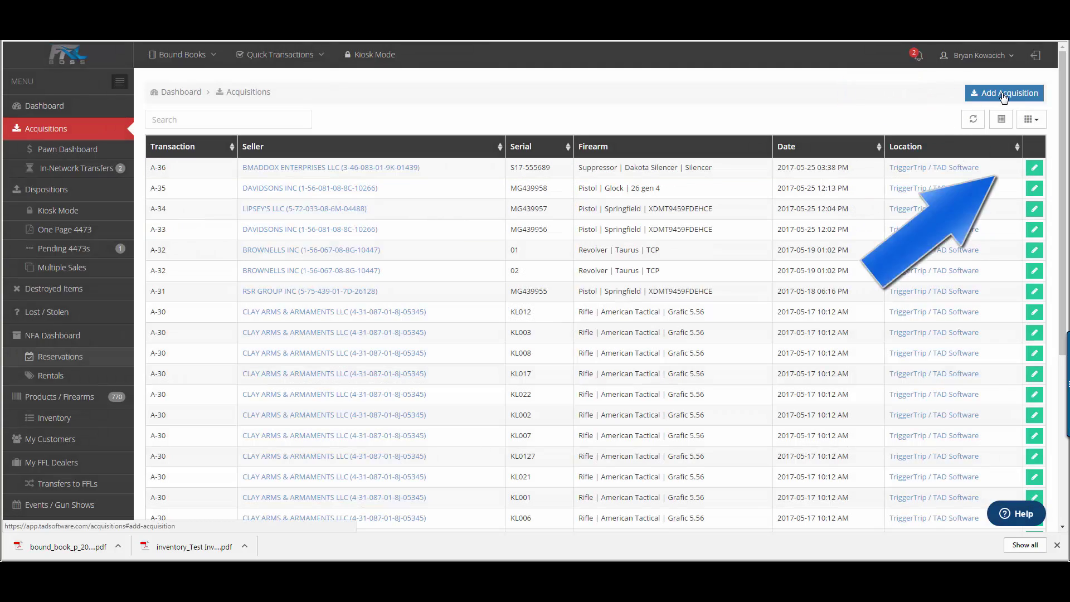
Step: Start a new acquisition, preview the dealer and customer seller lists, and leave Acquired From on Dealer
click(1003, 93)
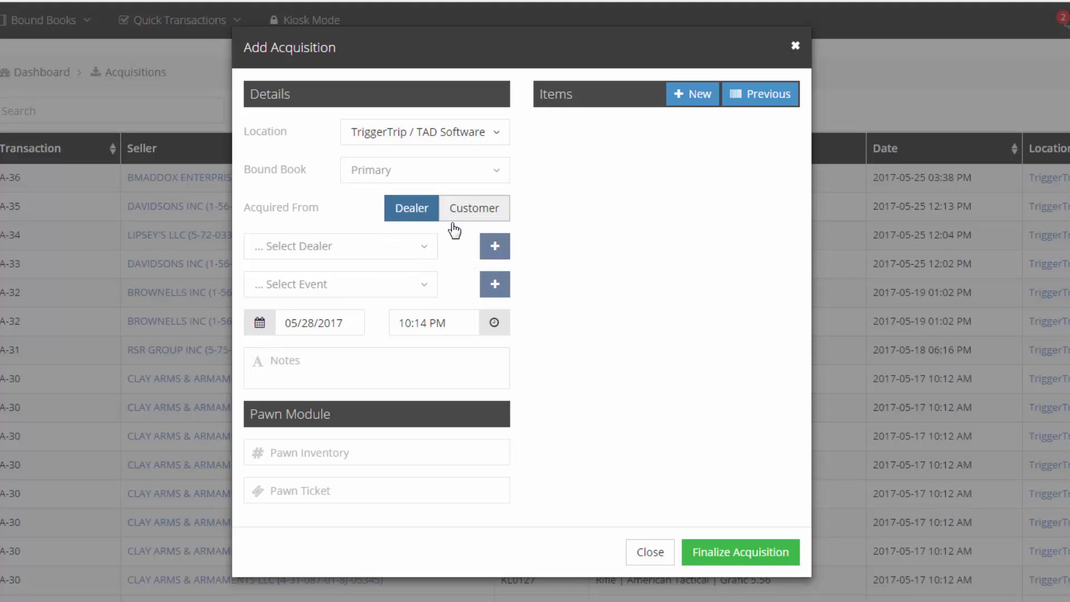
click(434, 252)
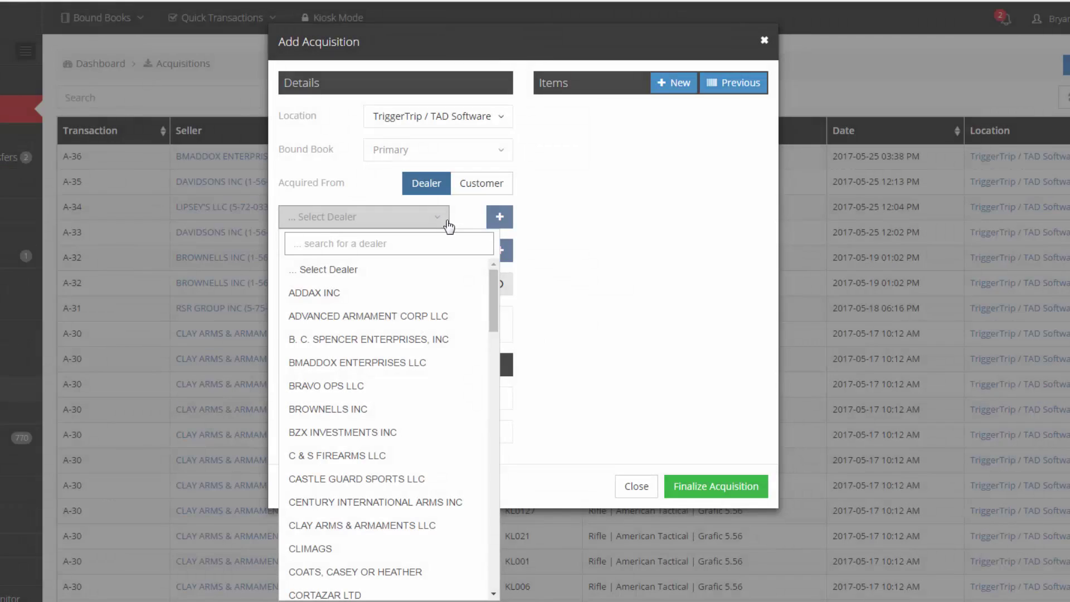
mouse_move(495, 283)
mouse_down()
mouse_move(498, 553)
mouse_move(500, 269)
mouse_up()
click(476, 184)
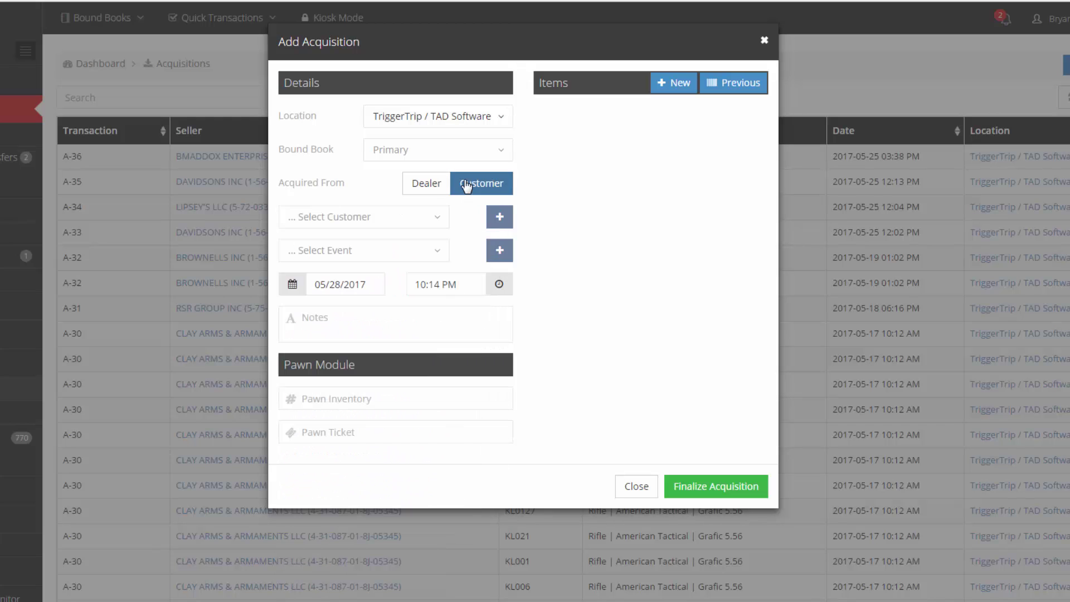
click(438, 224)
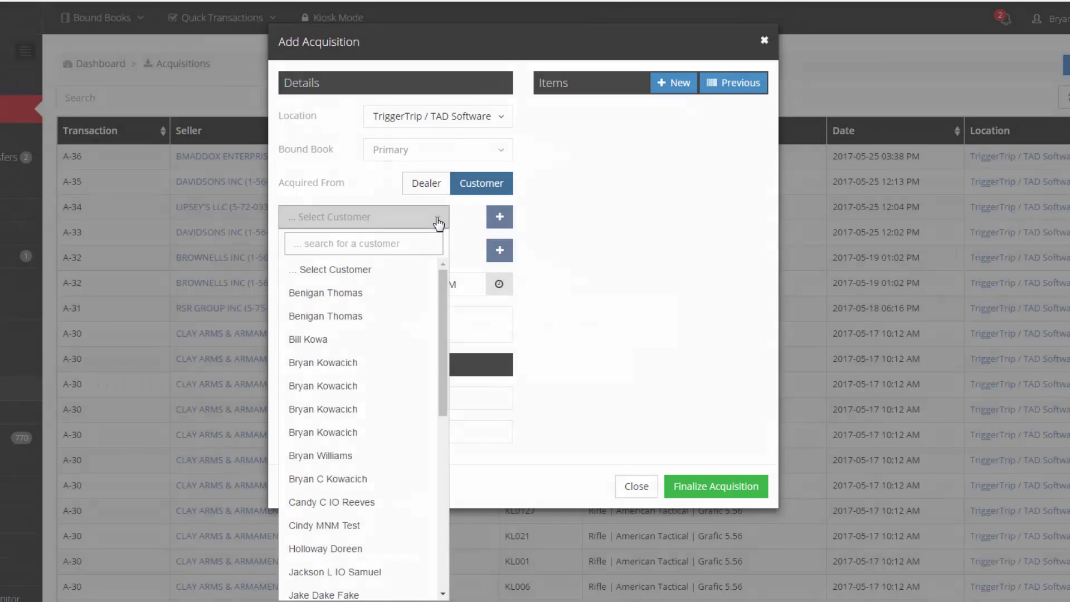
click(440, 192)
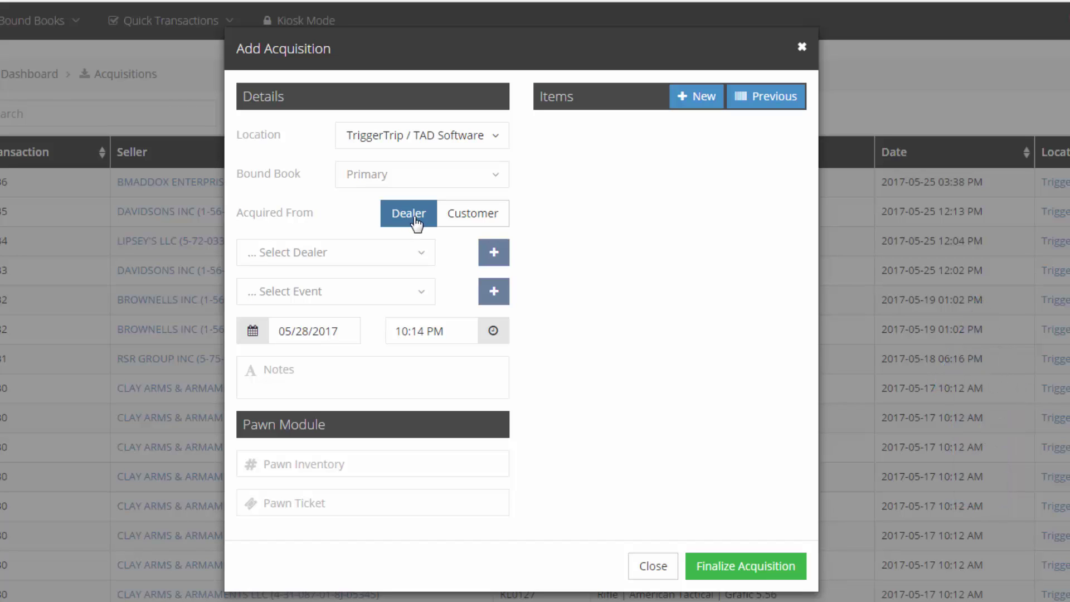
click(482, 228)
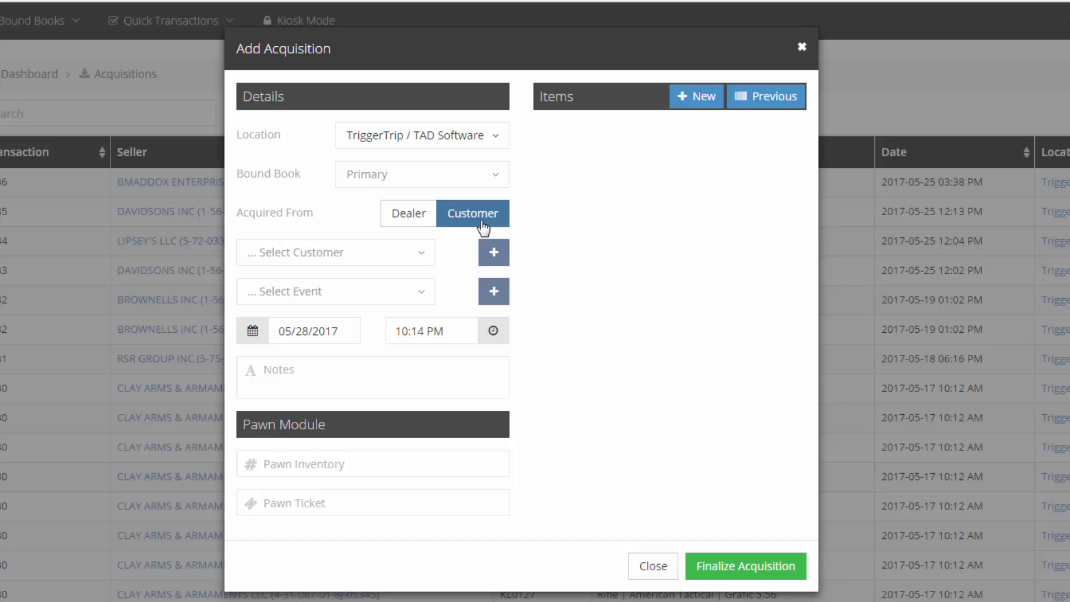
click(430, 222)
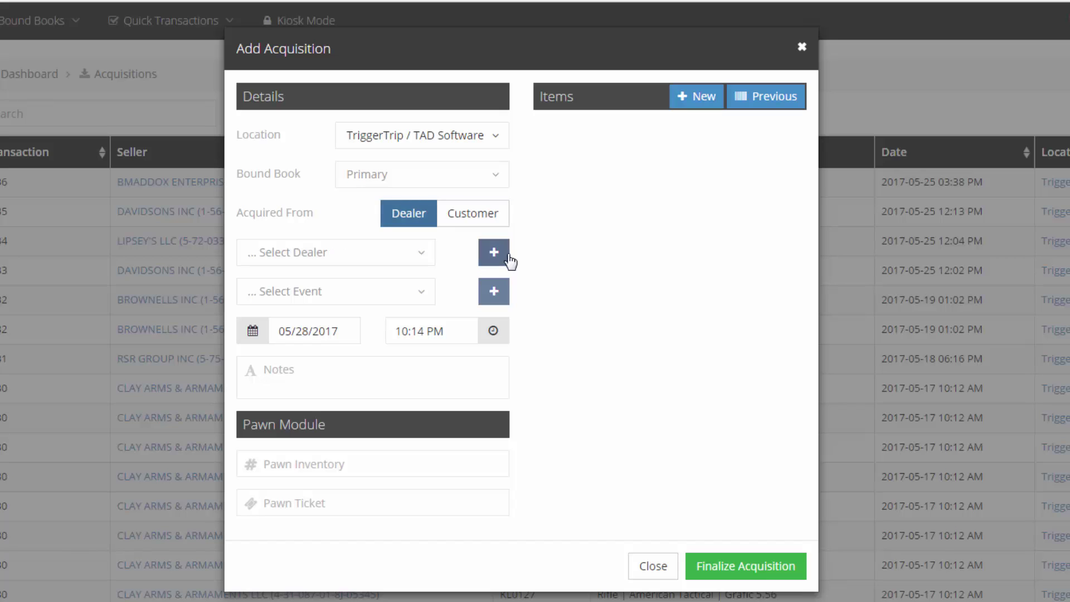
Step: Open a new dealer form and search the FFL Lookup licence list for TriggerTrip
click(501, 258)
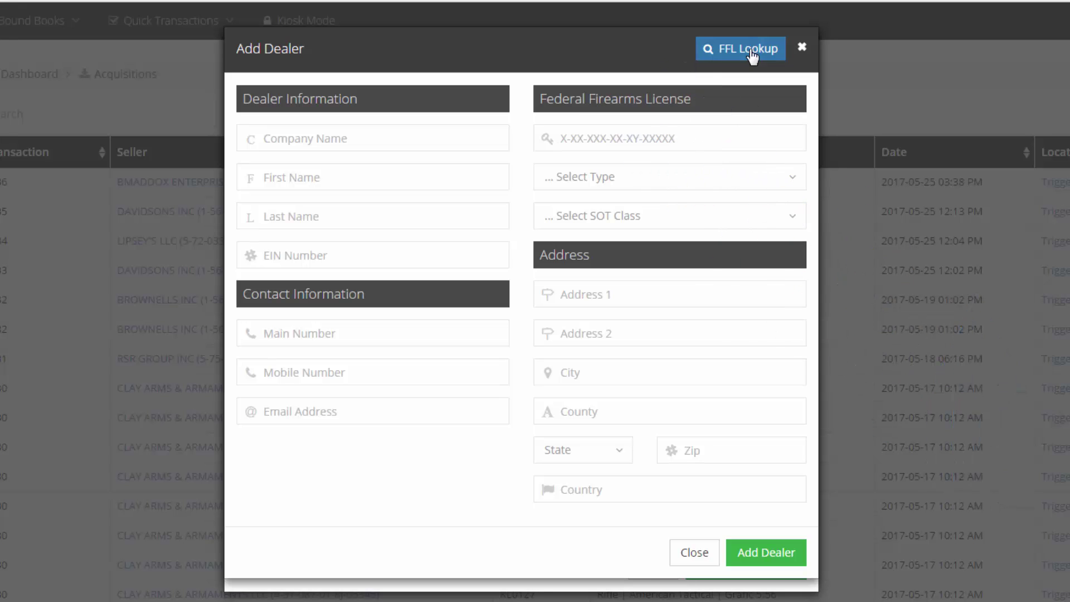
click(751, 56)
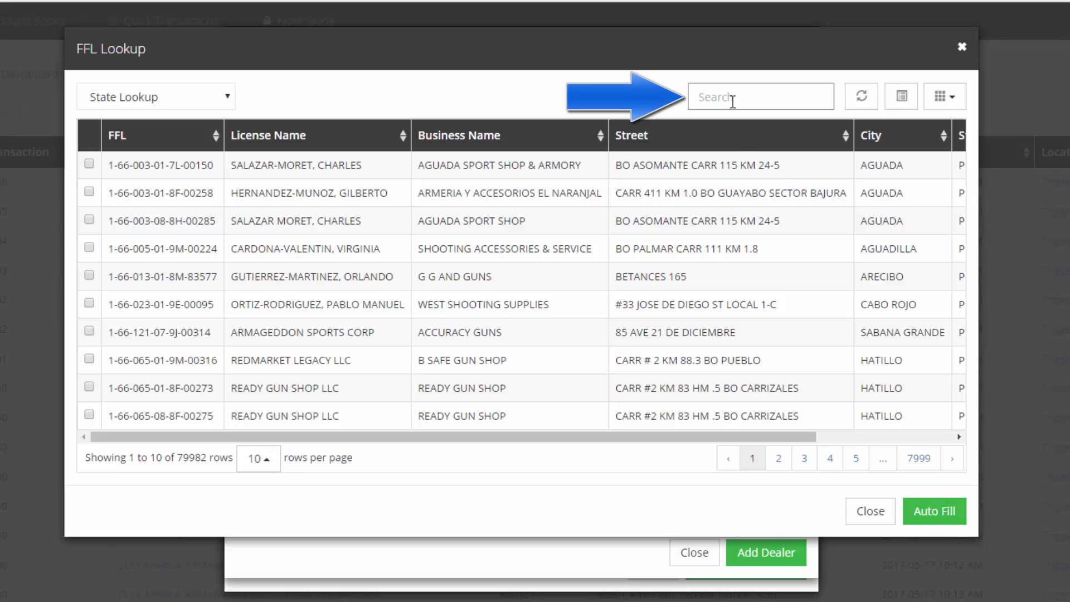
click(159, 163)
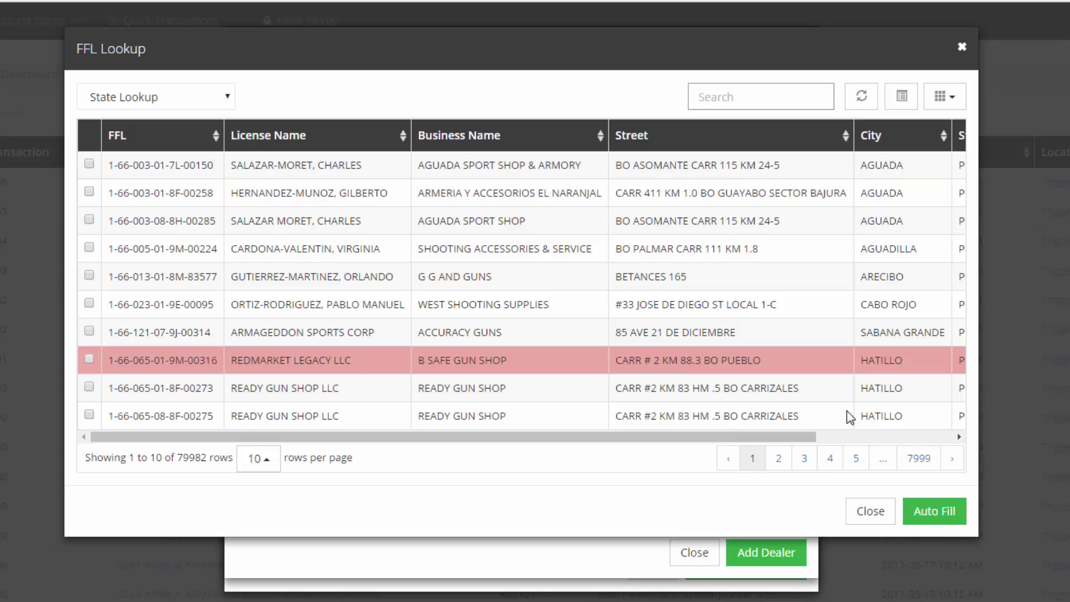
drag(767, 438, 903, 438)
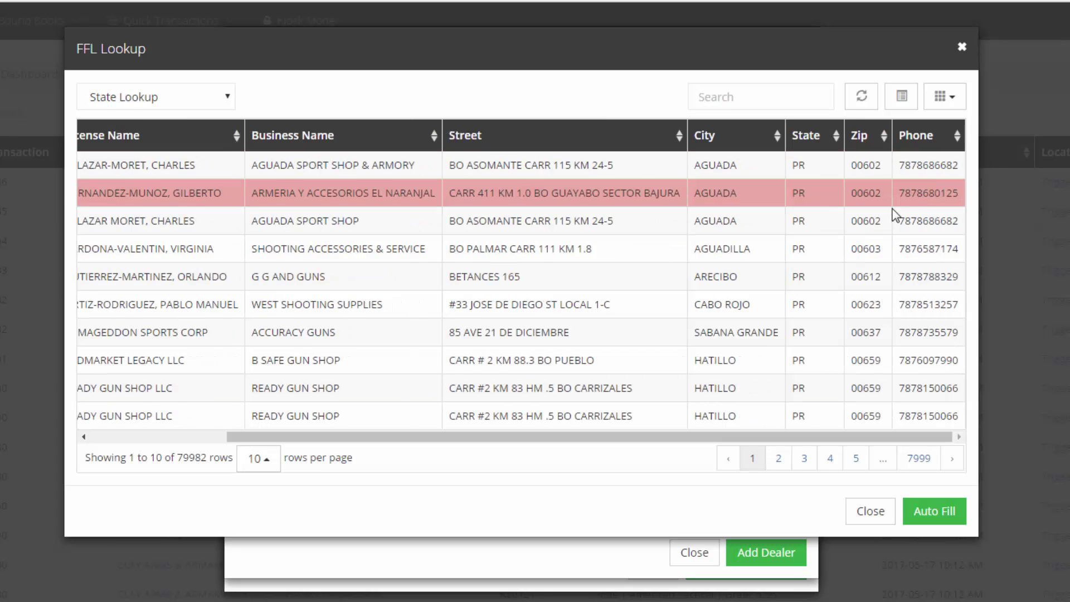
click(759, 96)
text(TriggerTrip)
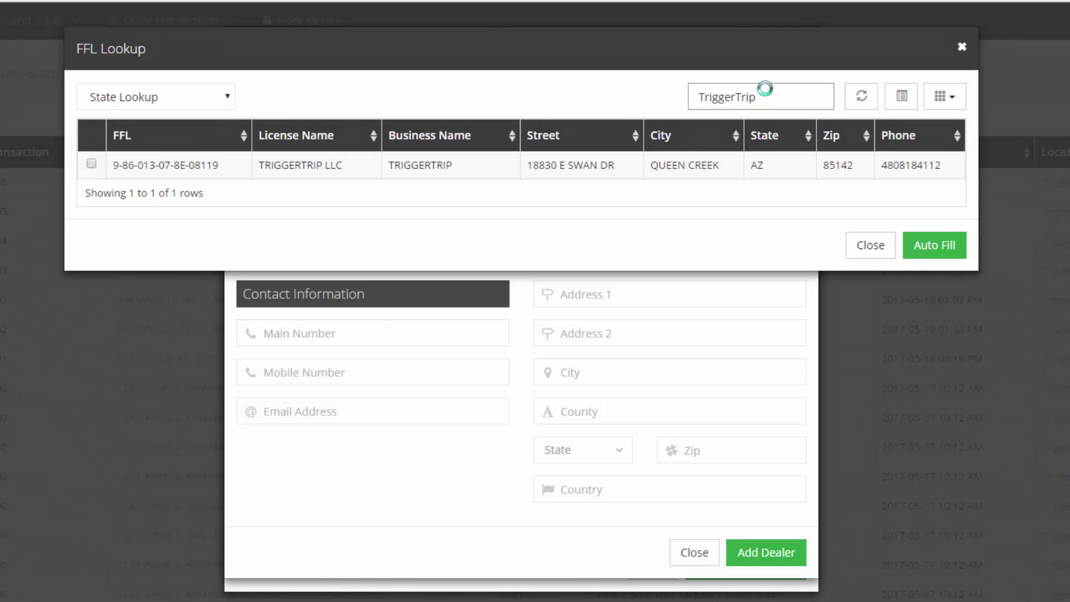
Step: Auto-fill the dealer from the TRIGGERTRIP licence, attempt to save it, and dismiss the duplicate-dealer error
click(592, 166)
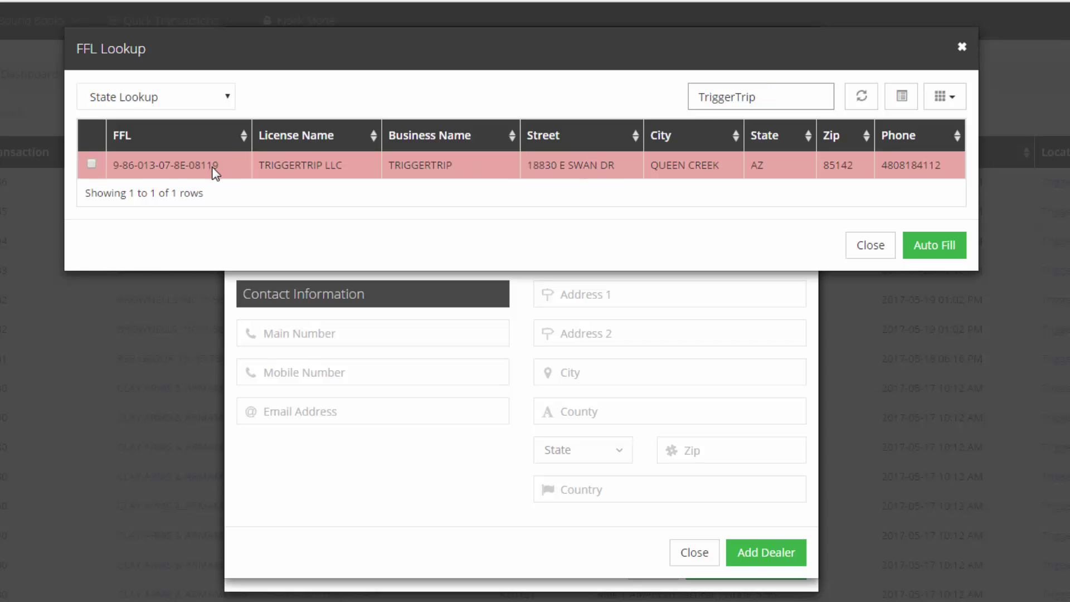
click(718, 179)
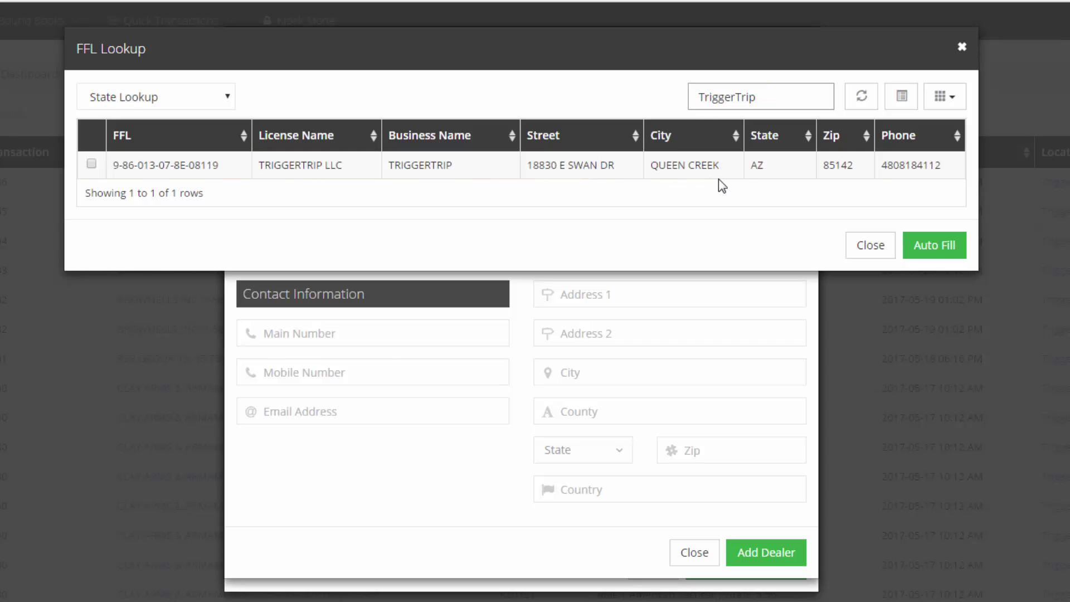
click(718, 179)
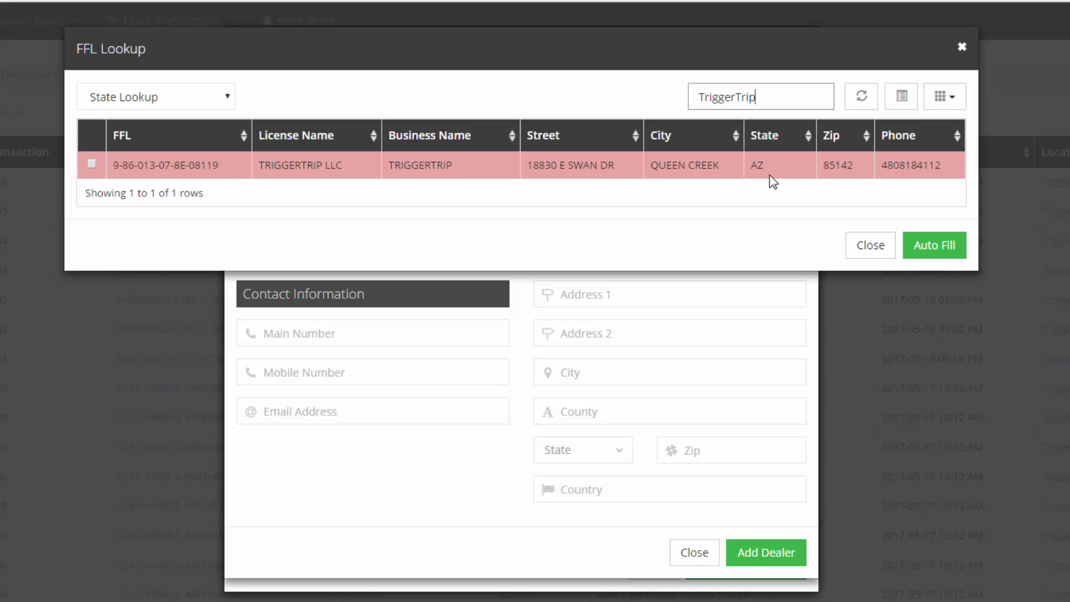
click(221, 165)
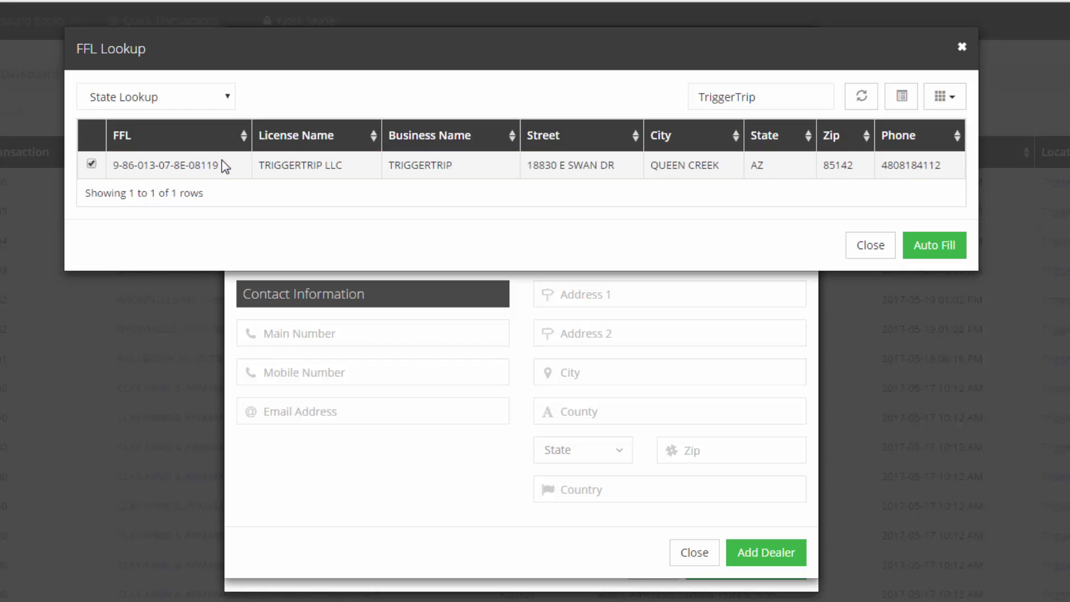
click(930, 249)
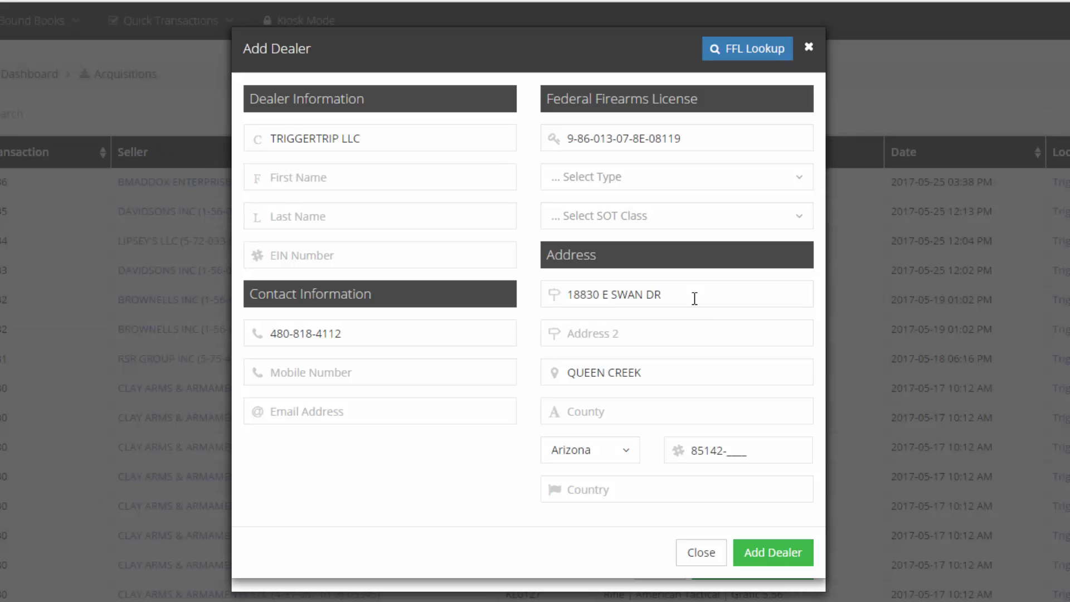
click(779, 553)
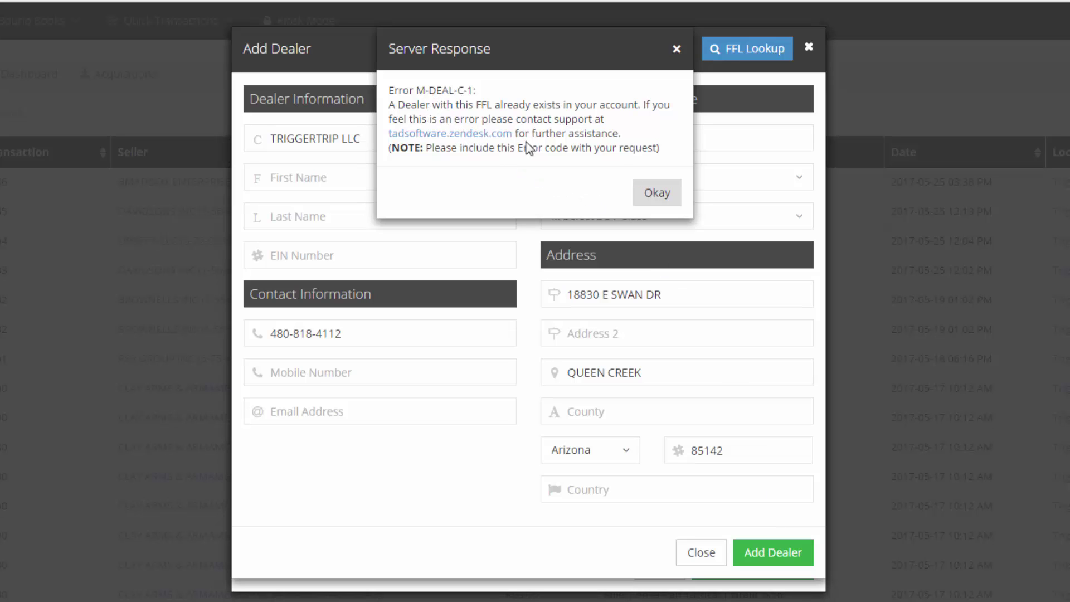
click(651, 196)
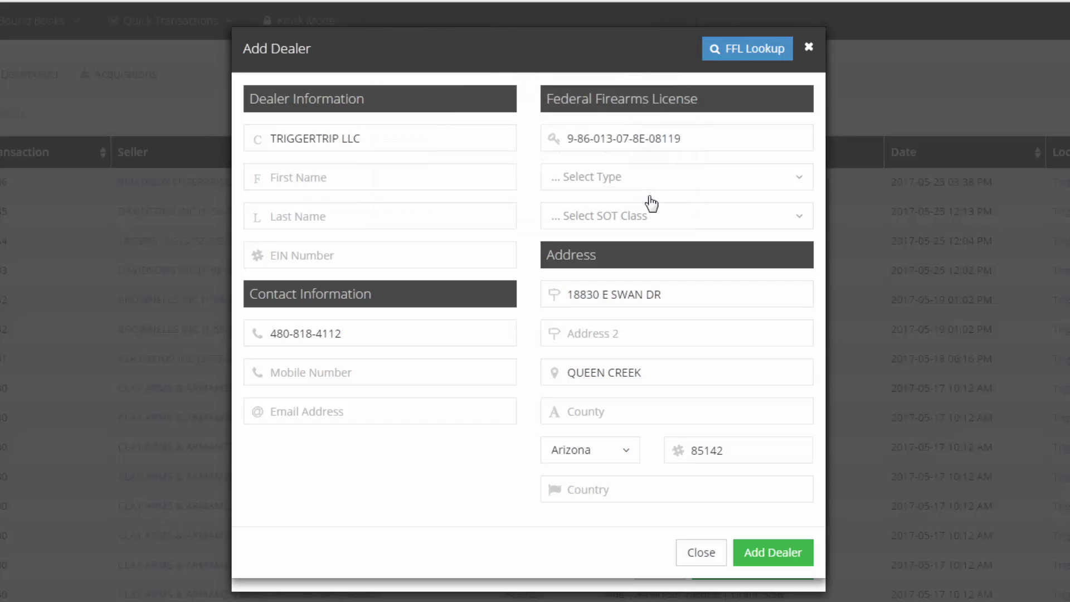
click(715, 562)
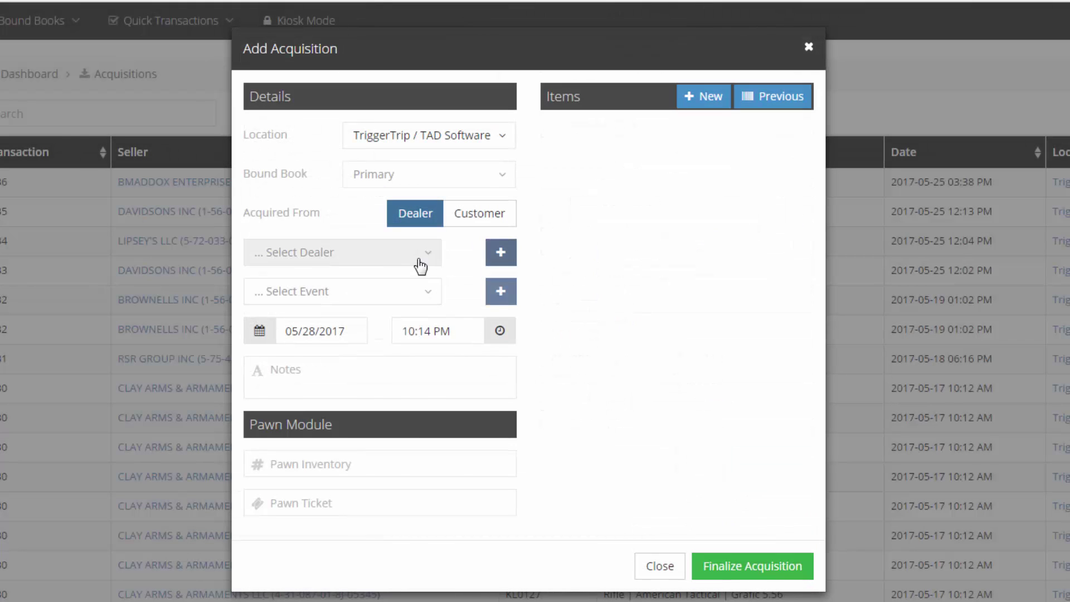
Step: Search the dealer list for 'Trigg' and choose TRIGGERTRIP LLC as the seller
click(419, 262)
text(Trigg)
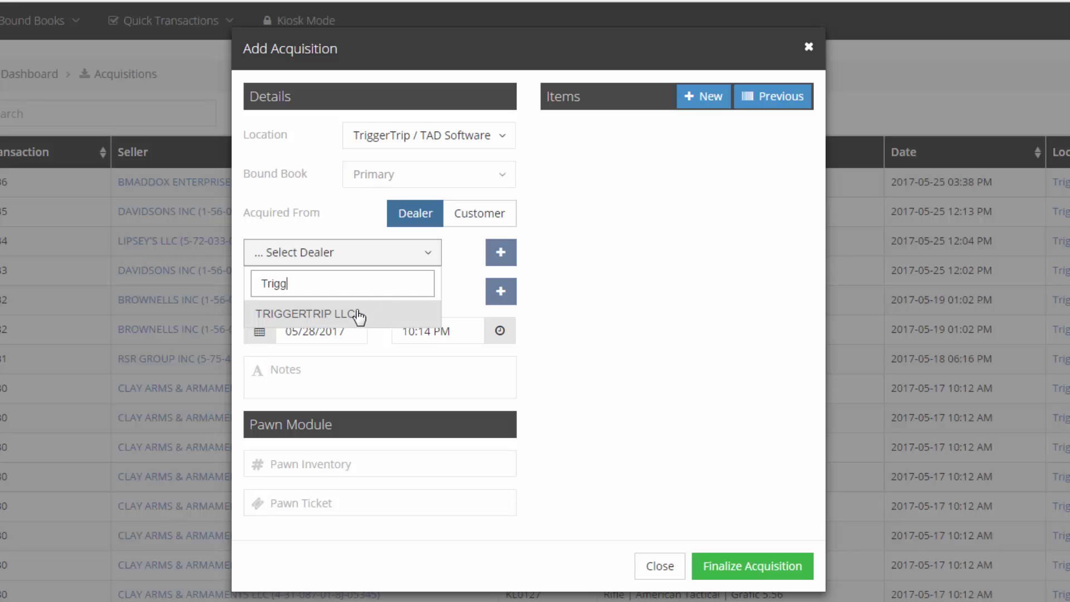
click(356, 314)
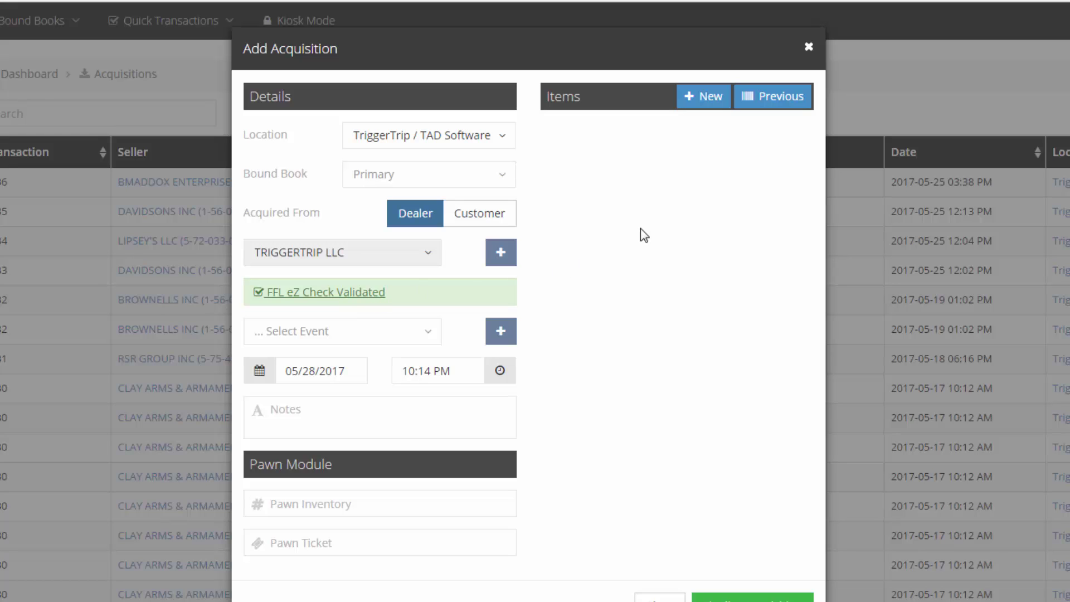
click(700, 100)
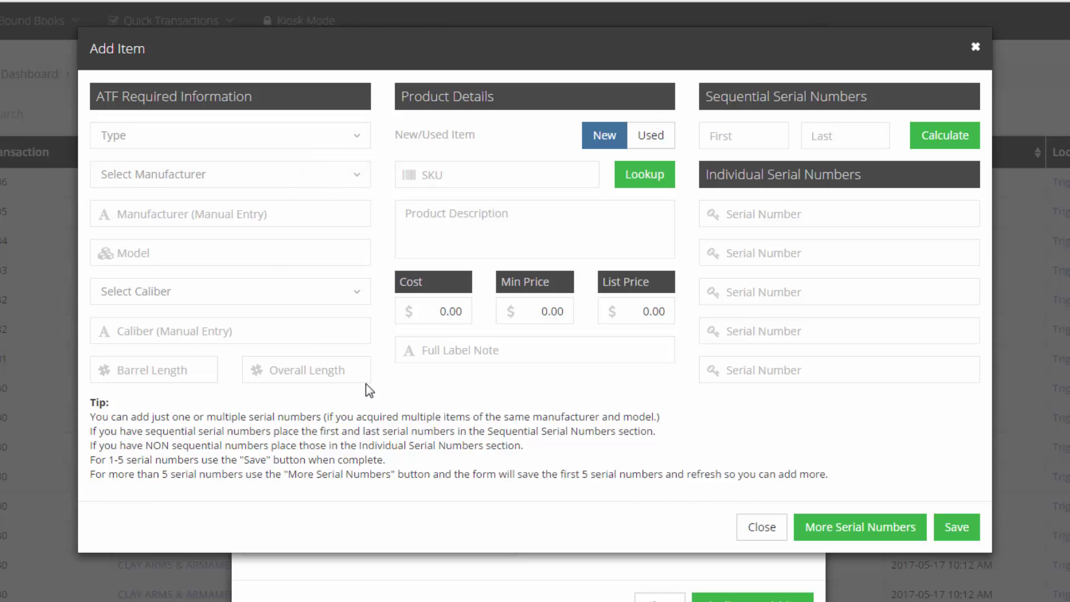
click(465, 175)
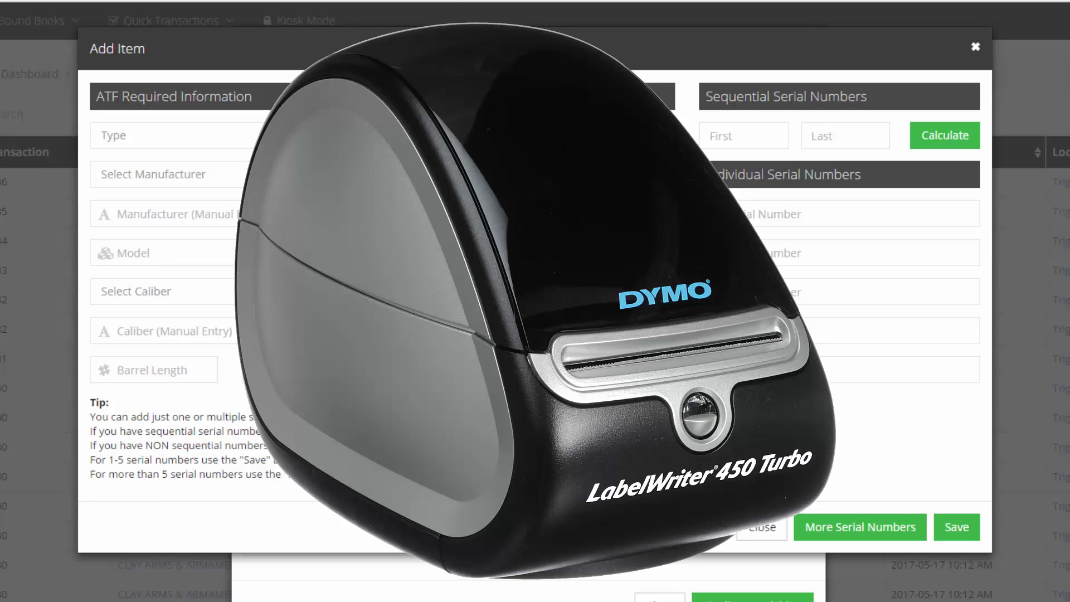
text(706397902346)
key(Return)
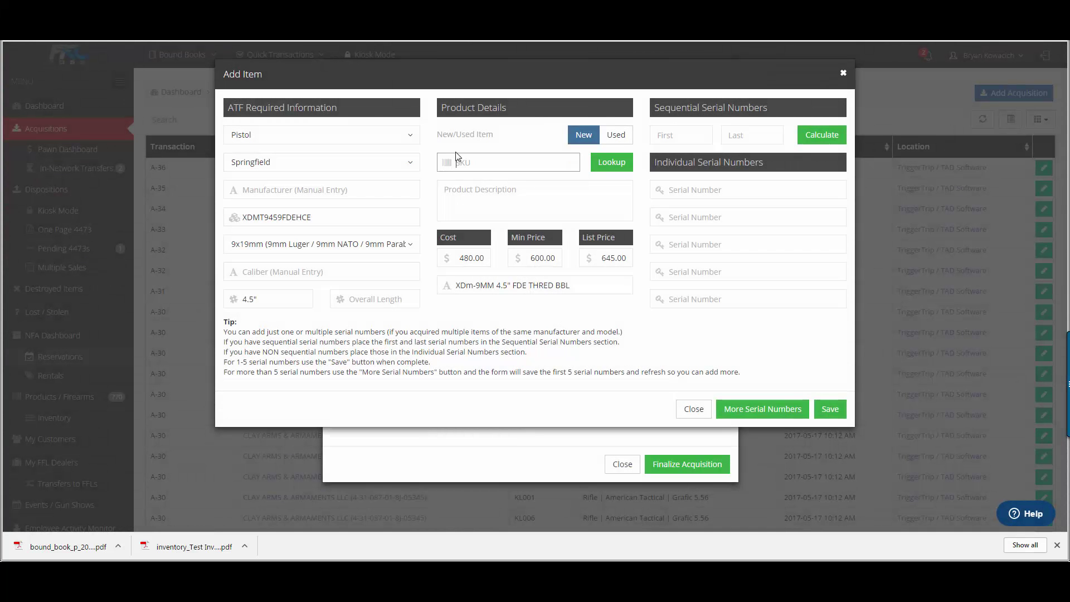
text(706397905606)
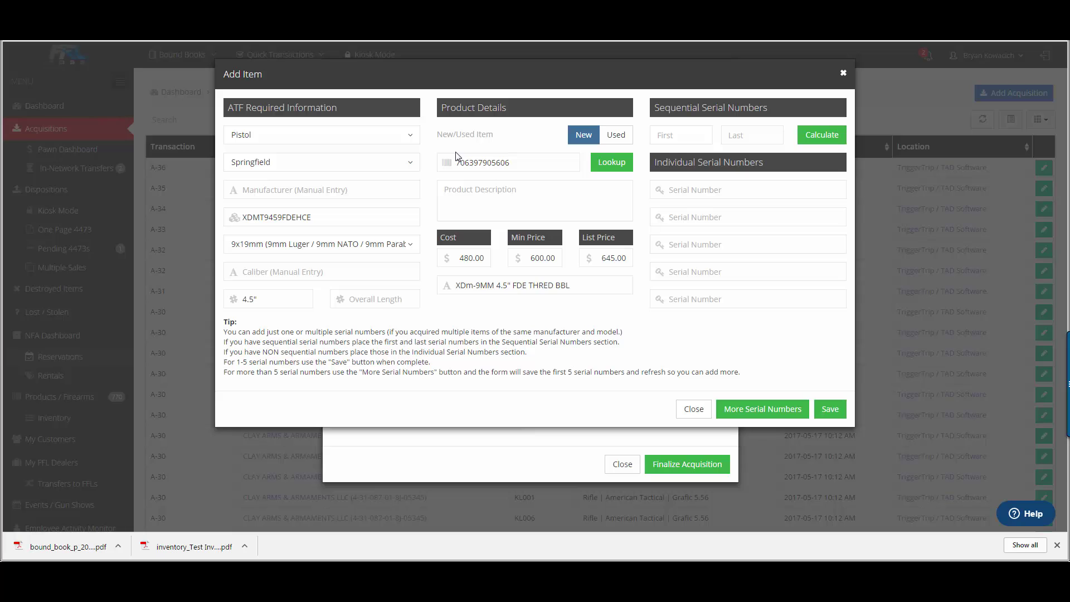
Step: Enter individual serial numbers HWX5272, LFA1837 and KEN5685
click(730, 184)
text(HWX5272)
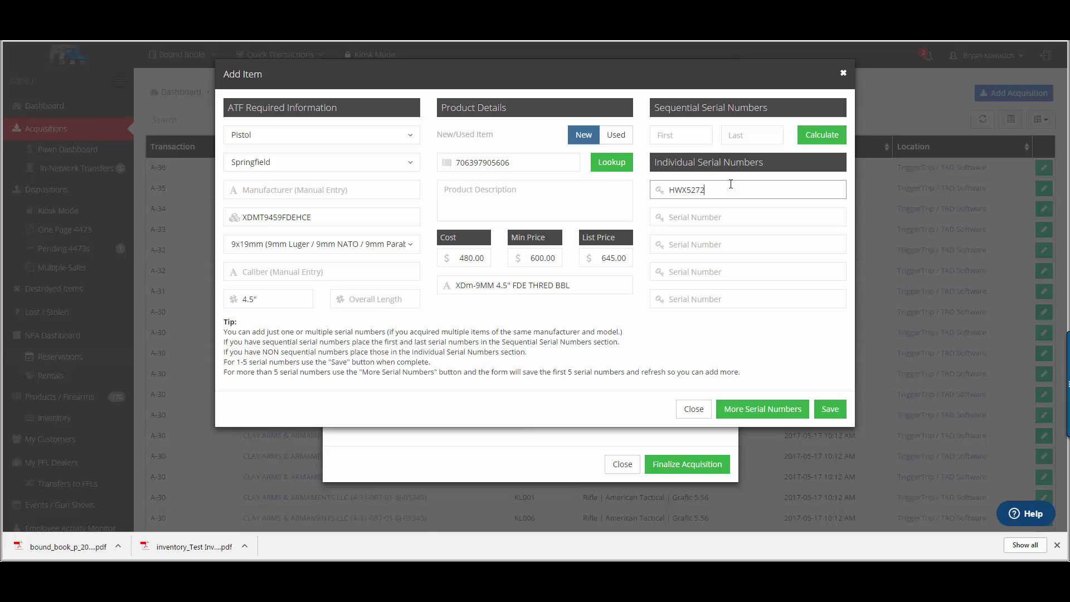
key(Tab)
text(LFA1837)
key(Tab)
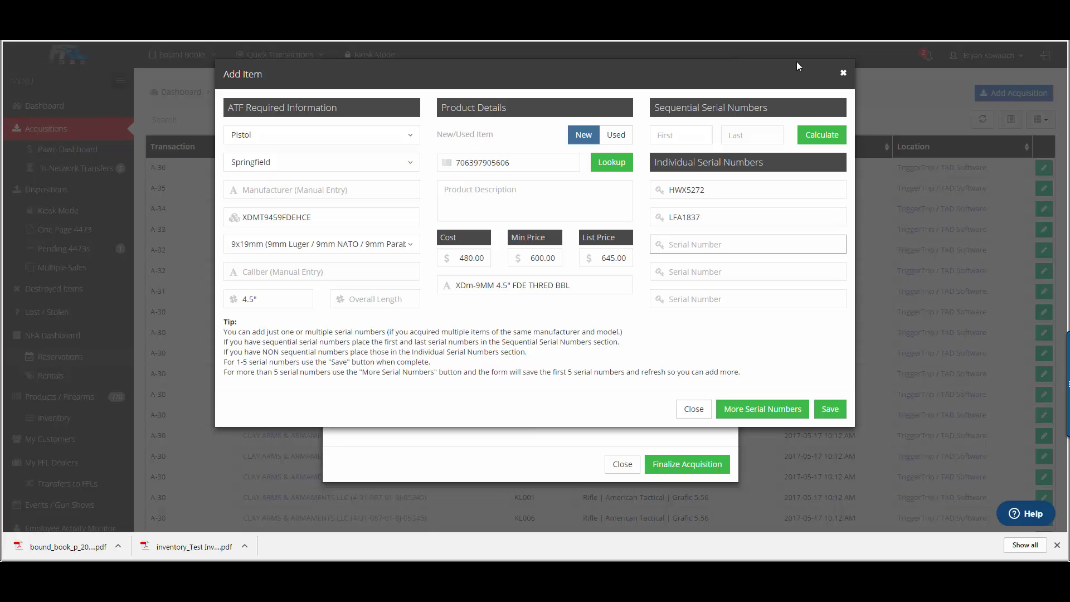
text(KEN5685)
click(828, 408)
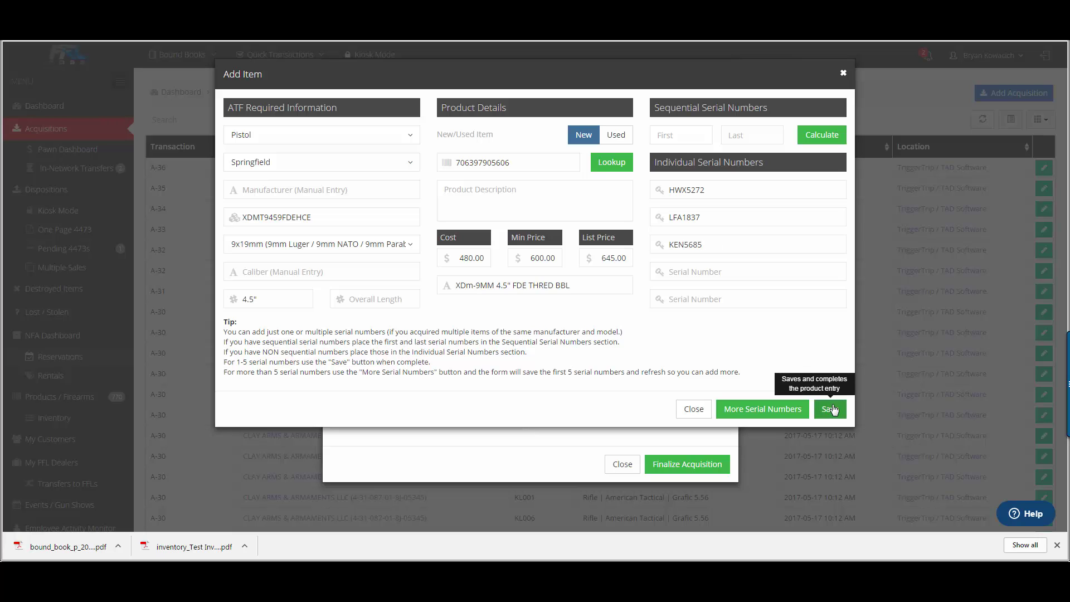
Step: Generate a sequential serial number range from HWX001 to HWX025
click(690, 135)
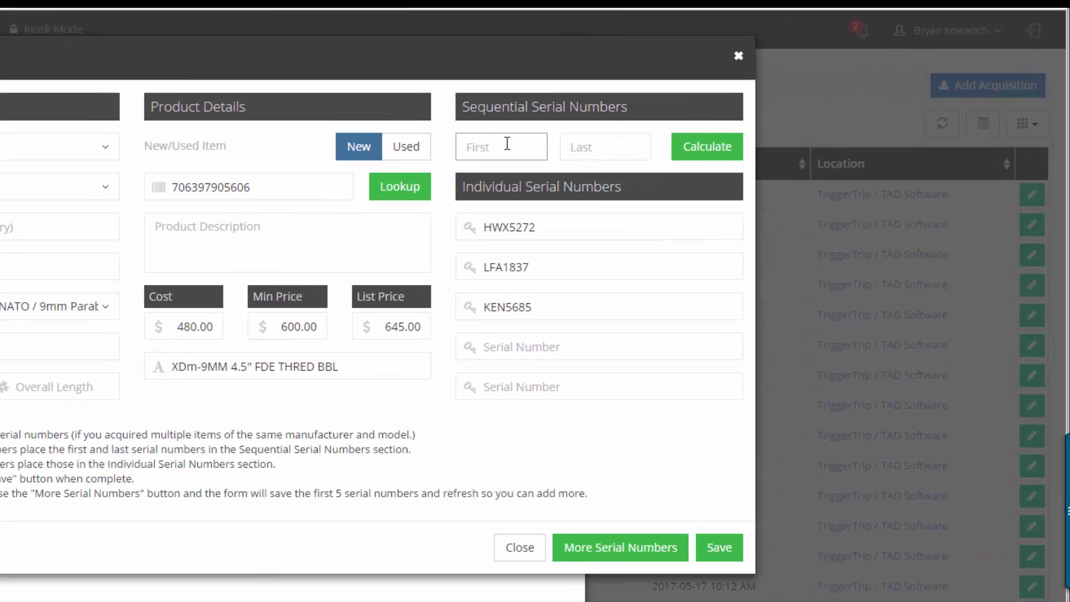
text(H)
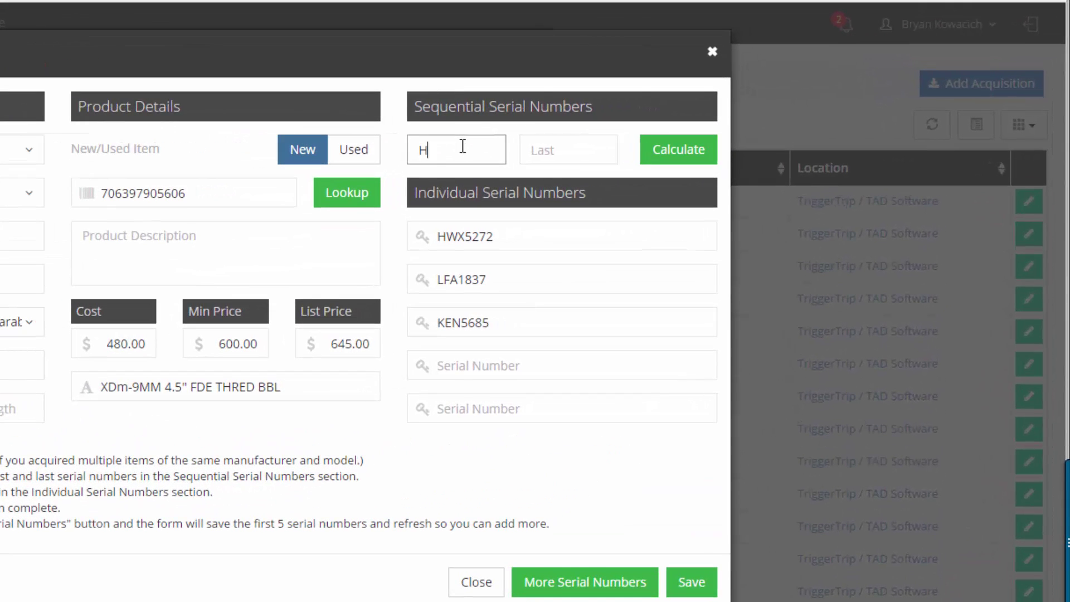
text(WX001)
key(Tab)
text(HWX)
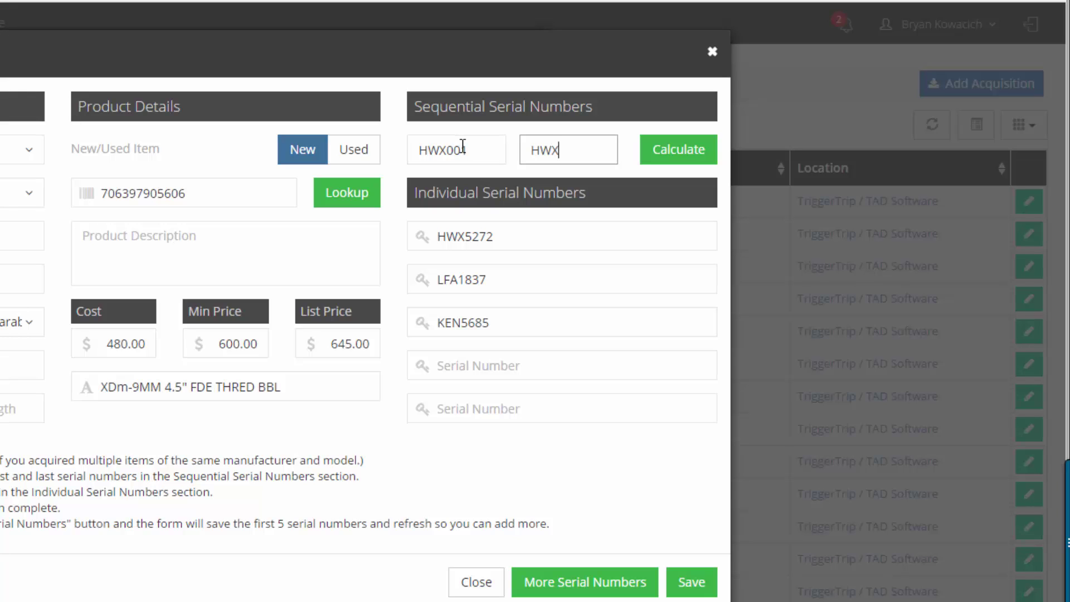
text(025)
click(669, 156)
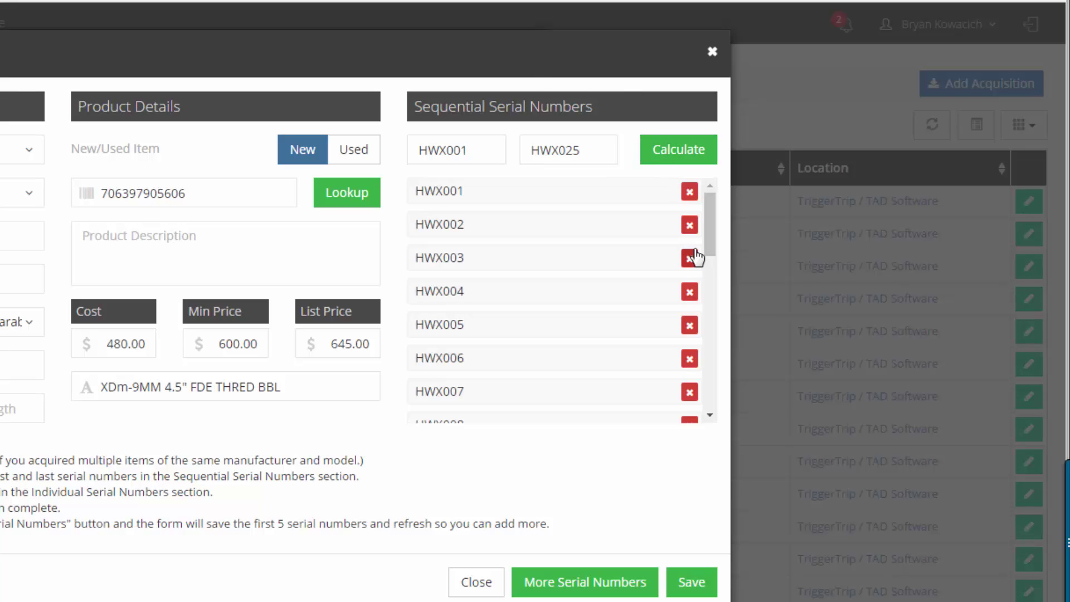
Step: Delete serials HWX003 through HWX007 and save the pistols to the acquisition
drag(706, 223, 704, 394)
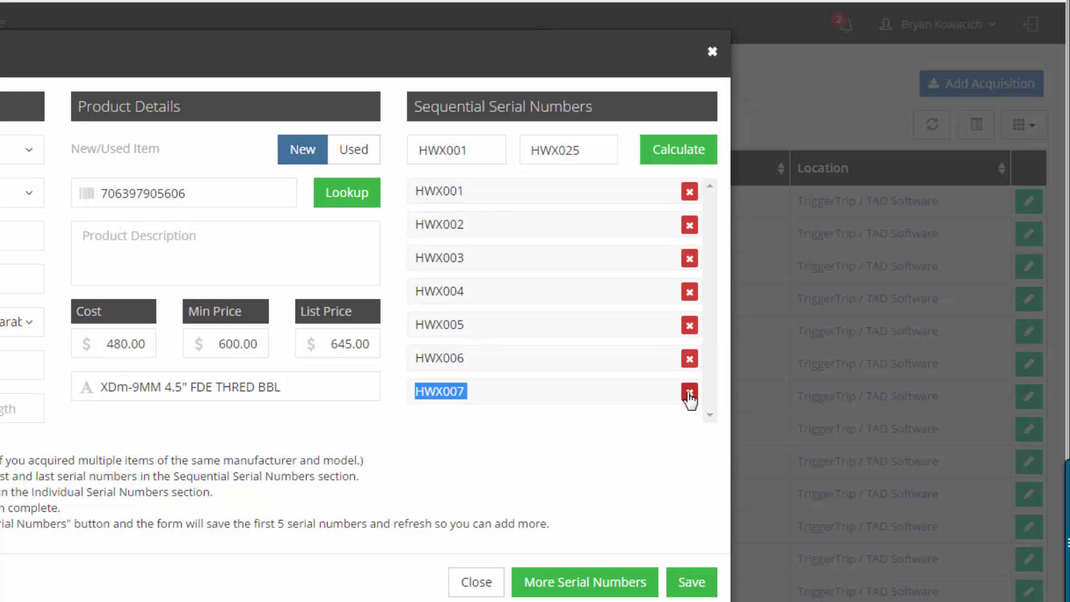
click(690, 401)
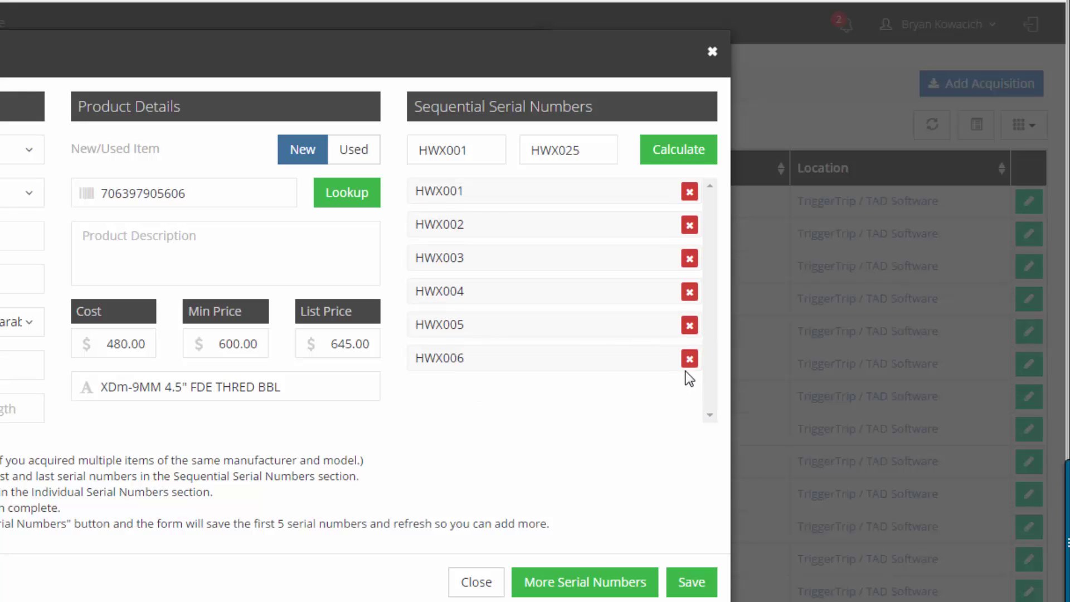
click(689, 359)
click(689, 325)
click(689, 292)
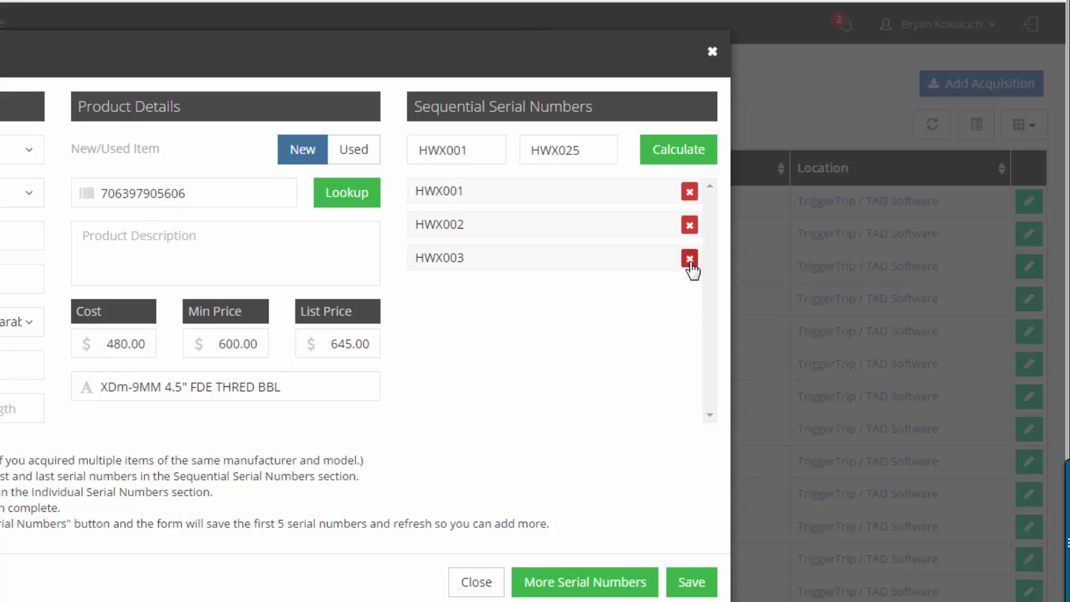
click(689, 258)
click(691, 577)
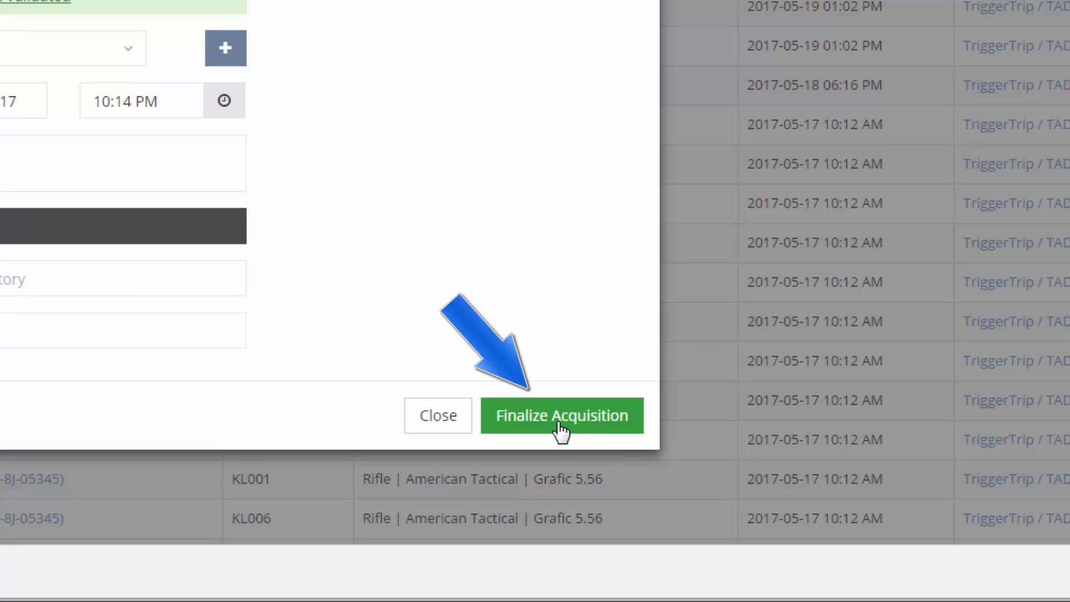
Step: Finalize the acquisition, check the Primary bound book, then go to the Dispositions list
click(560, 424)
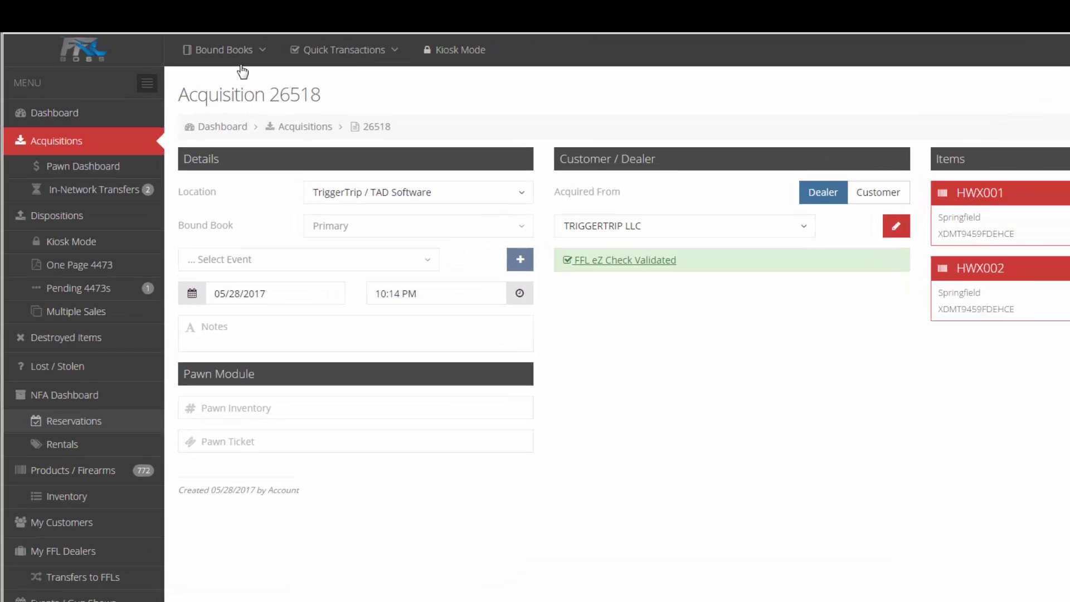
click(189, 54)
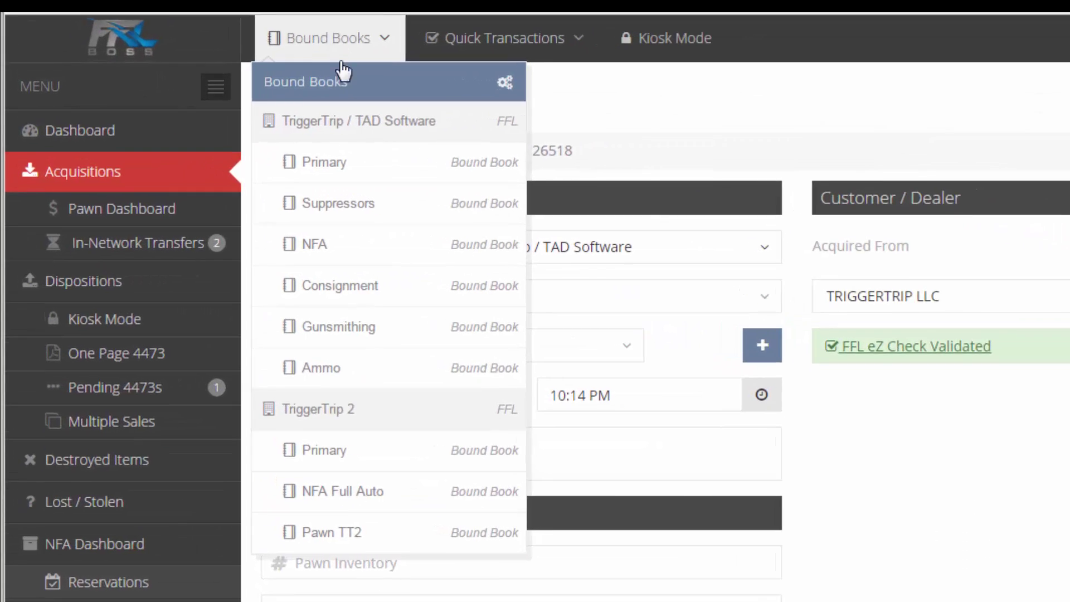
click(190, 129)
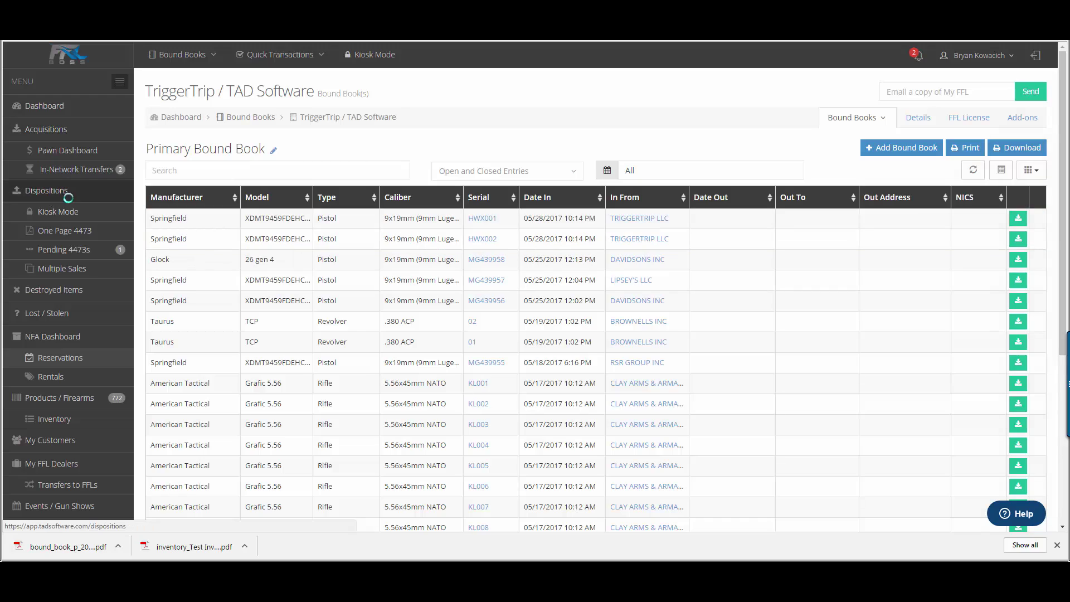
click(67, 194)
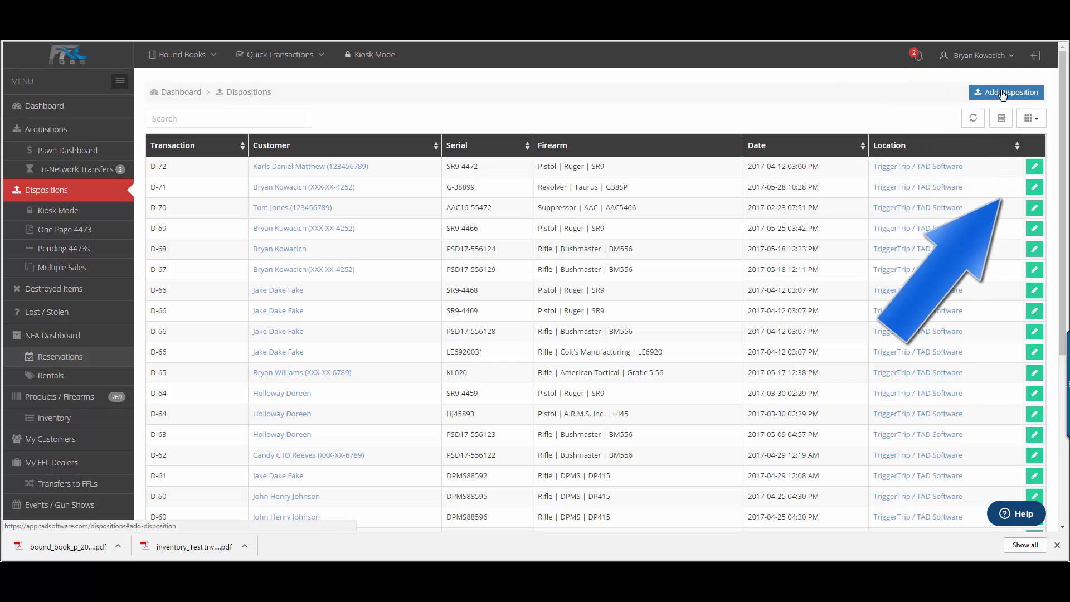
Step: Create a bound-book disposition of the Taurus G38SP revolver to a selected customer and save it
click(261, 55)
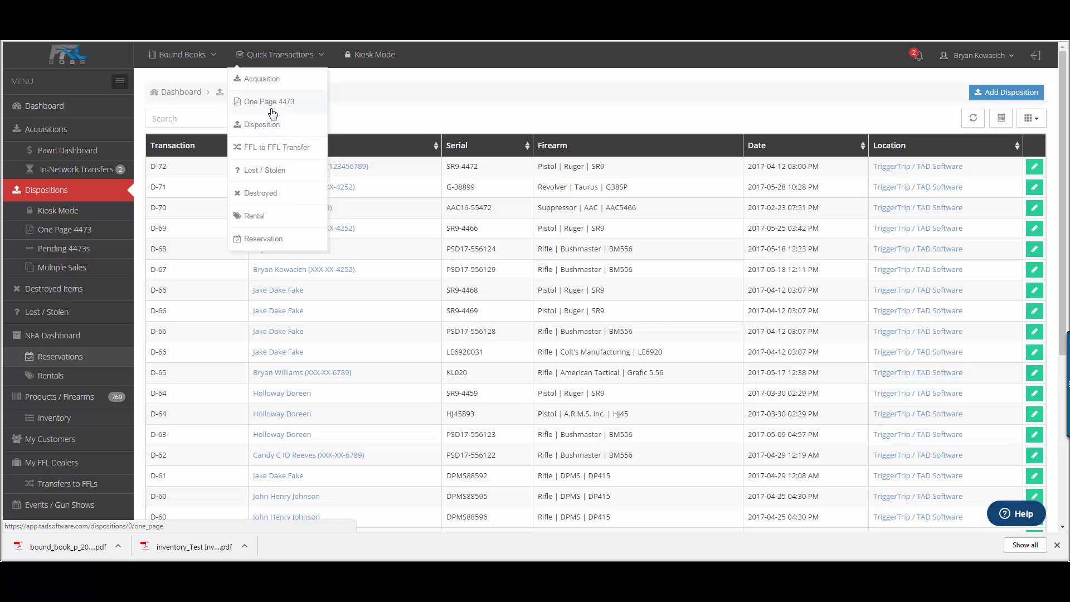
click(272, 123)
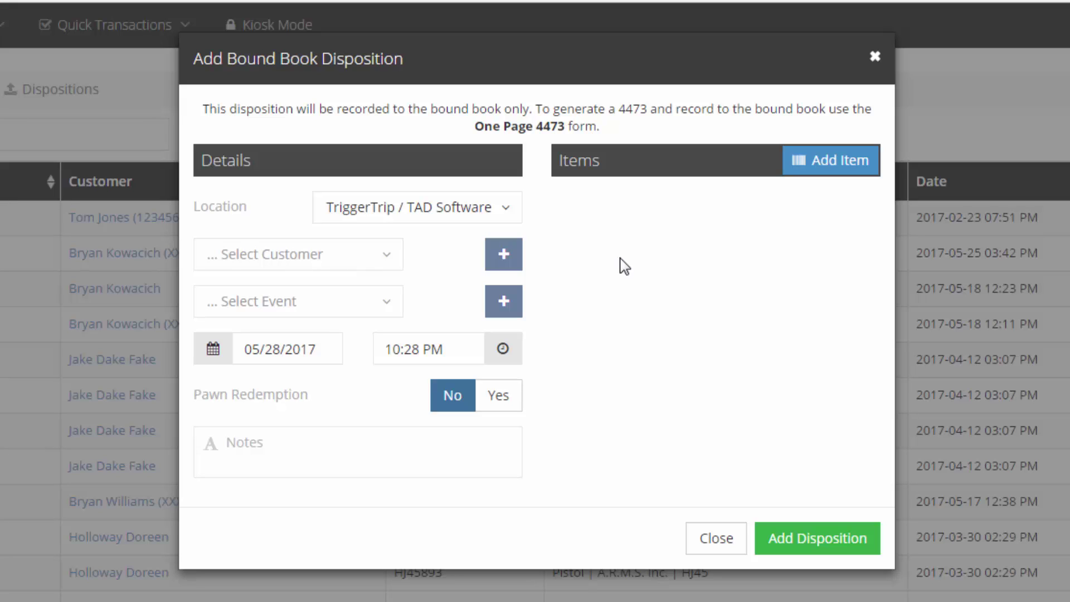
click(387, 256)
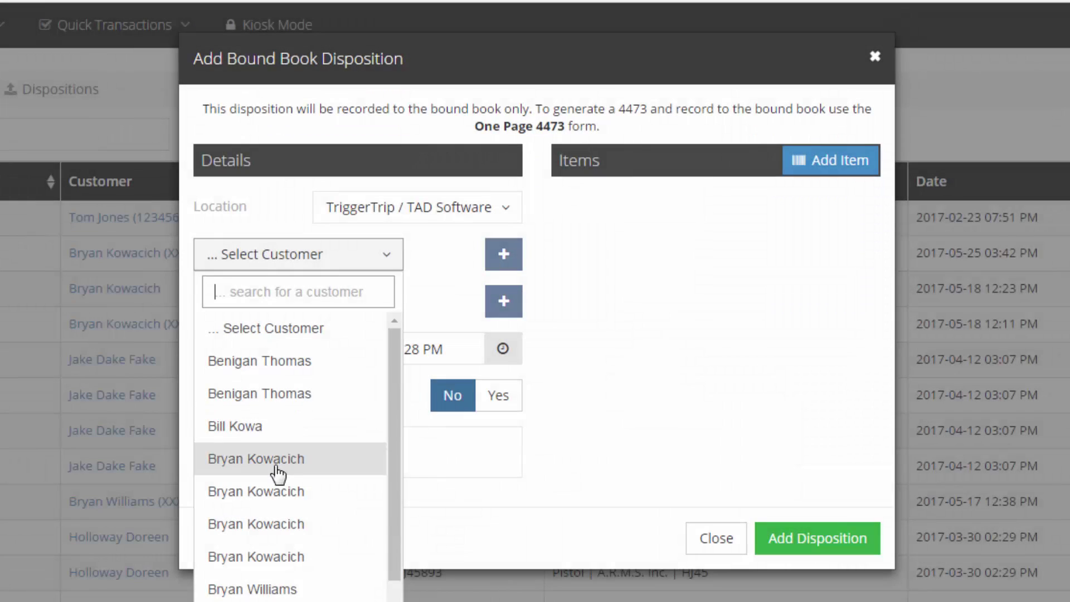
click(277, 473)
click(804, 169)
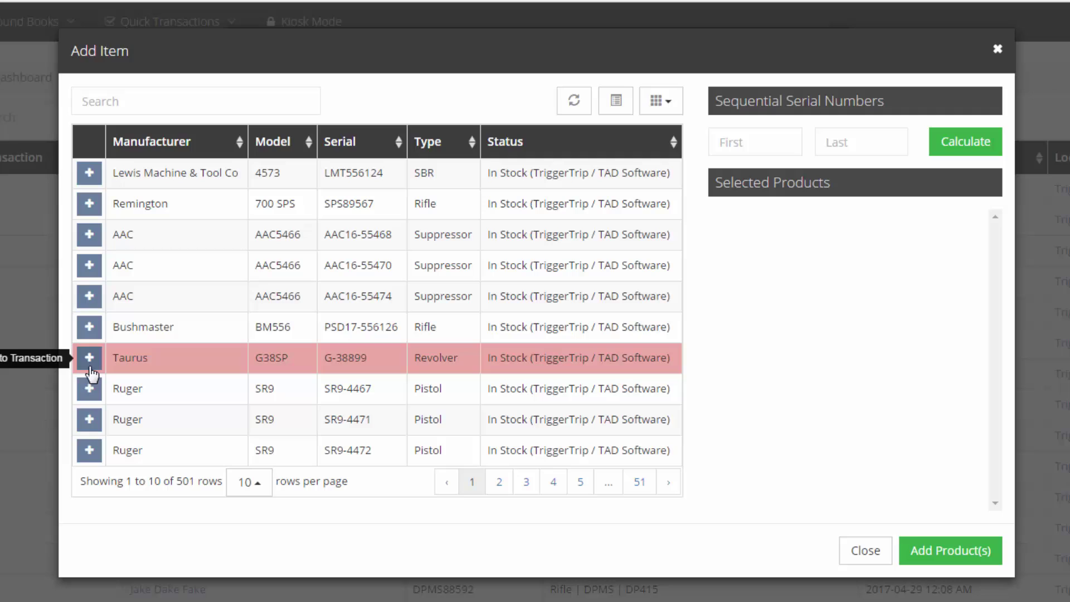
click(63, 387)
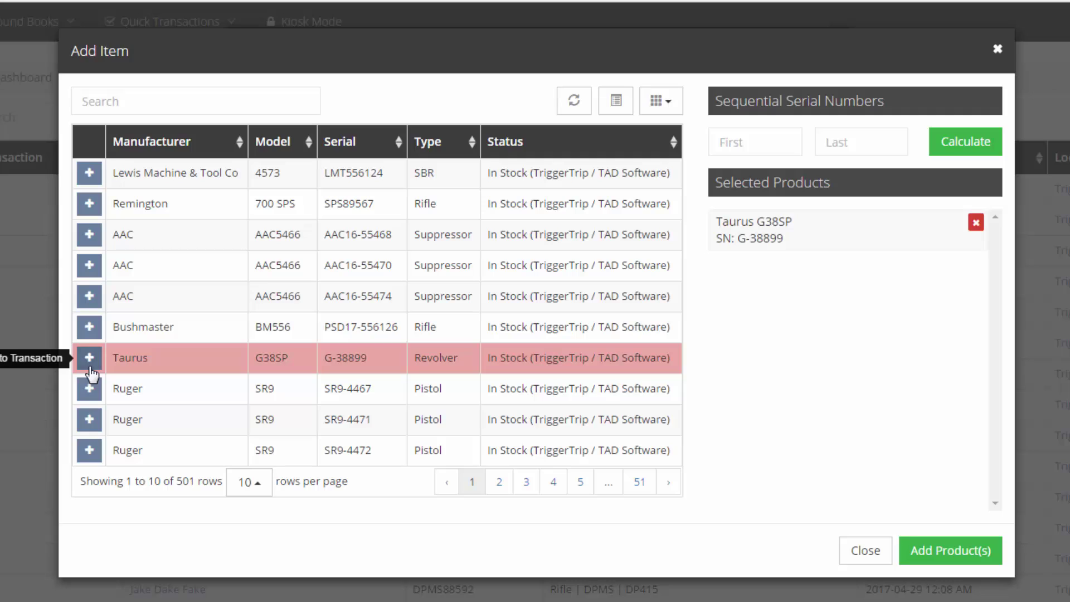
click(976, 553)
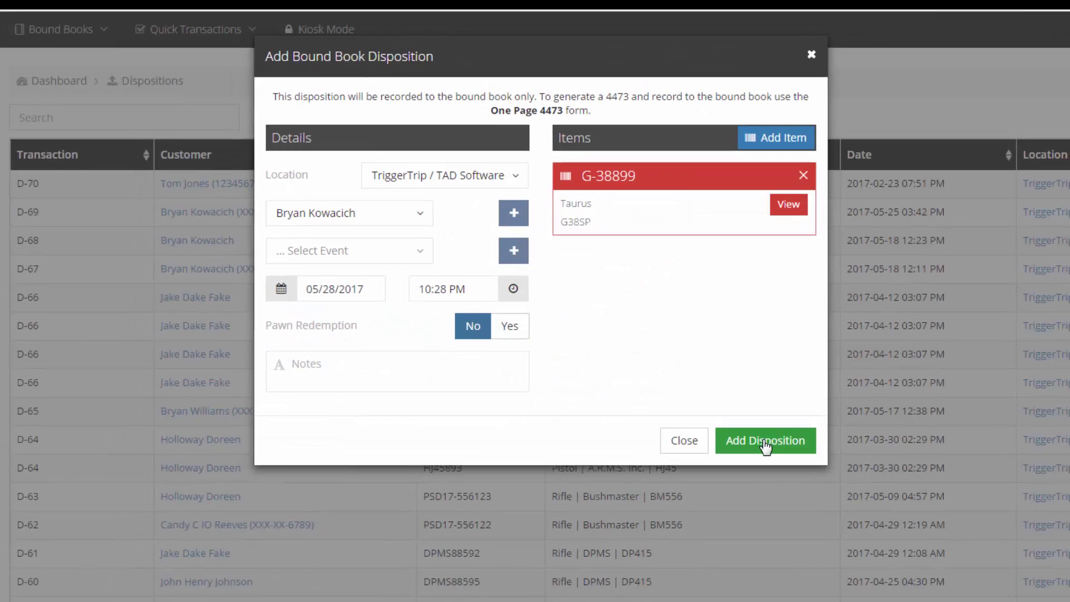
click(766, 441)
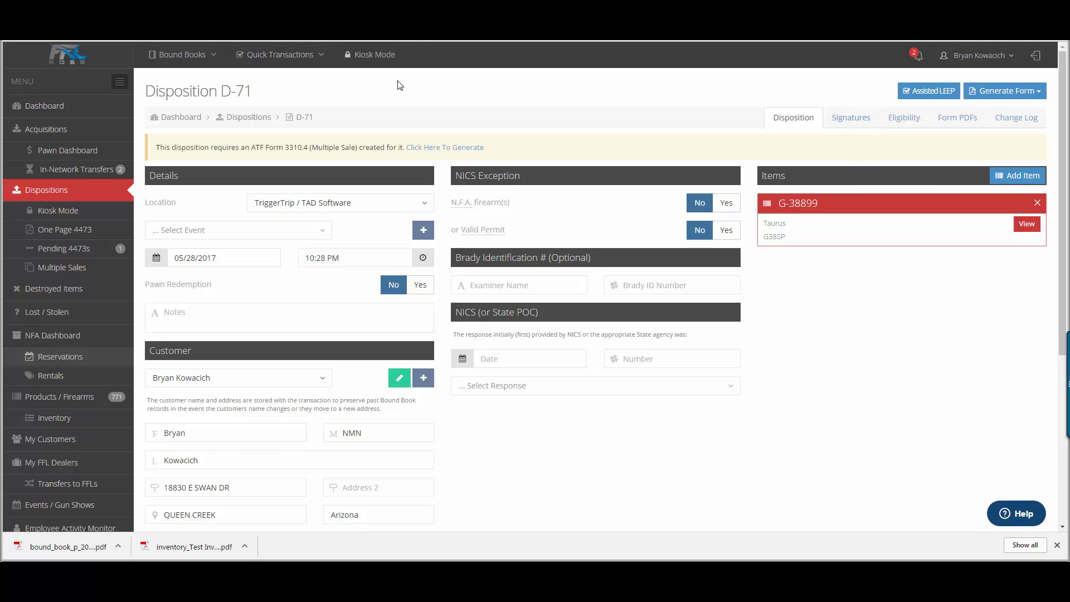
Step: Bring up the 4-digit Lock Device PIN prompt via Kiosk Mode in the top bar
click(373, 61)
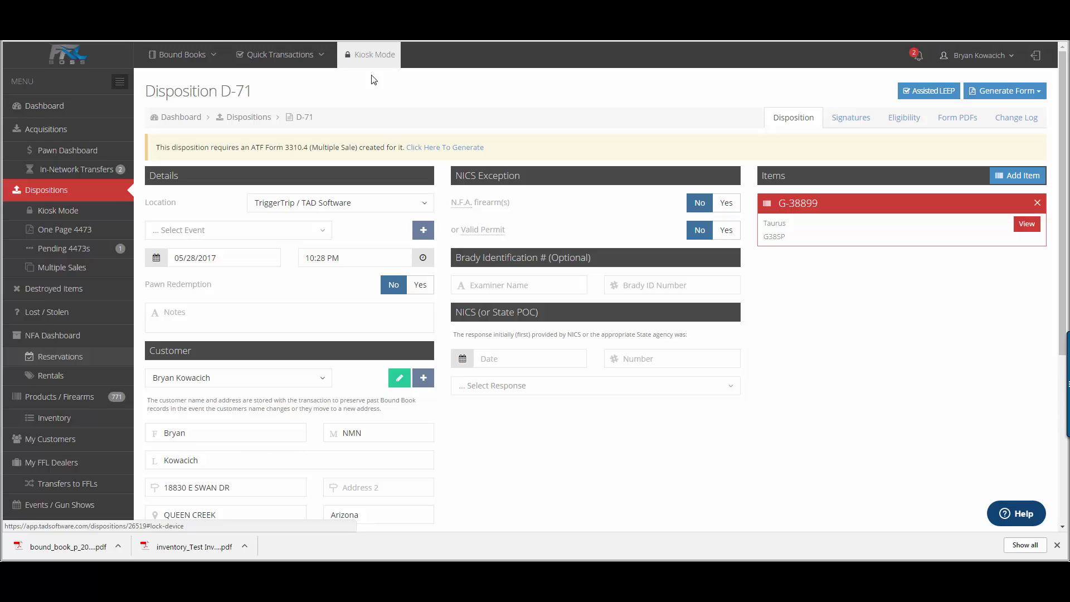
click(371, 66)
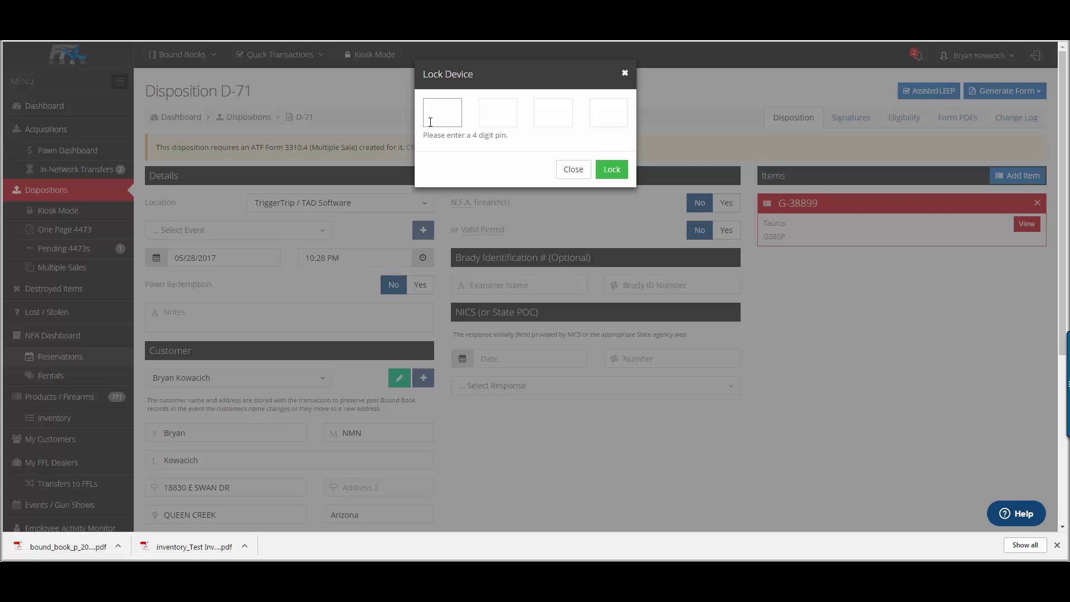
Step: Lock the device with a 4-digit PIN, then fill in the buyer's name, SSN, phone and e-mail and submit the 4473
text(1234)
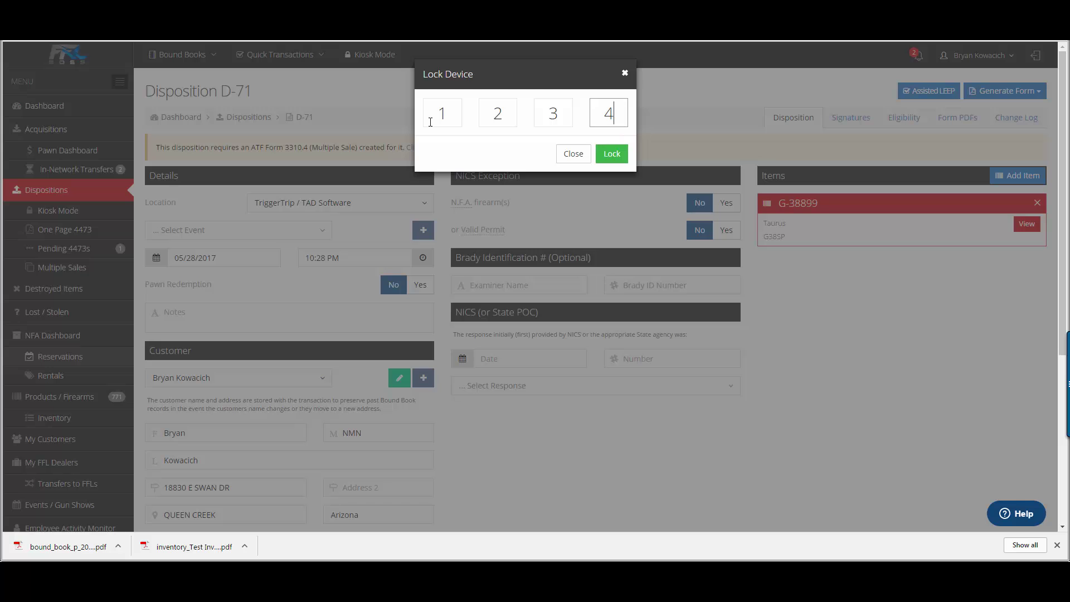
key(Return)
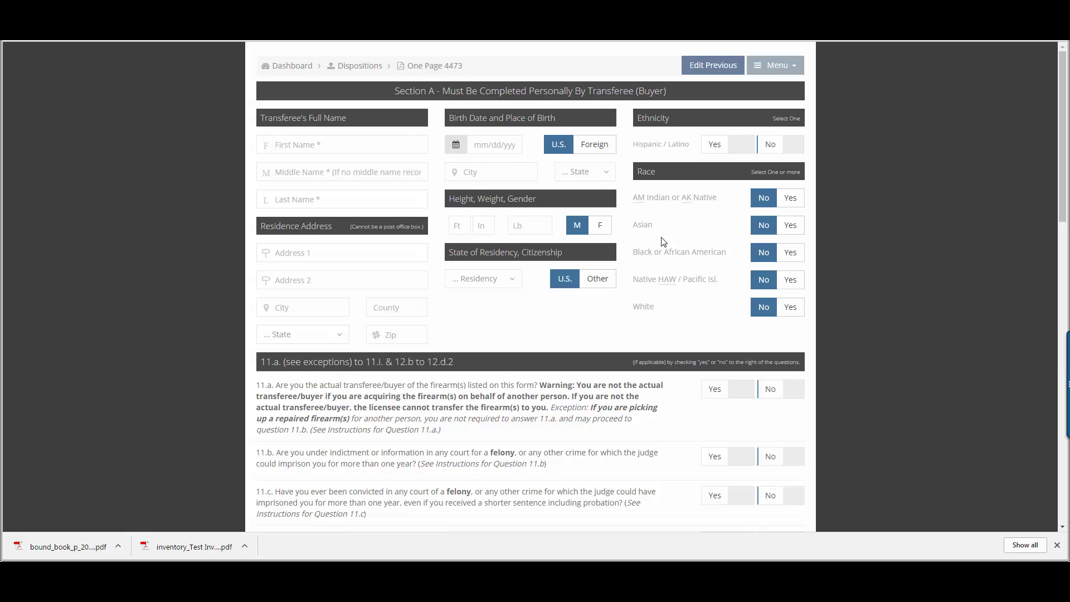
click(339, 147)
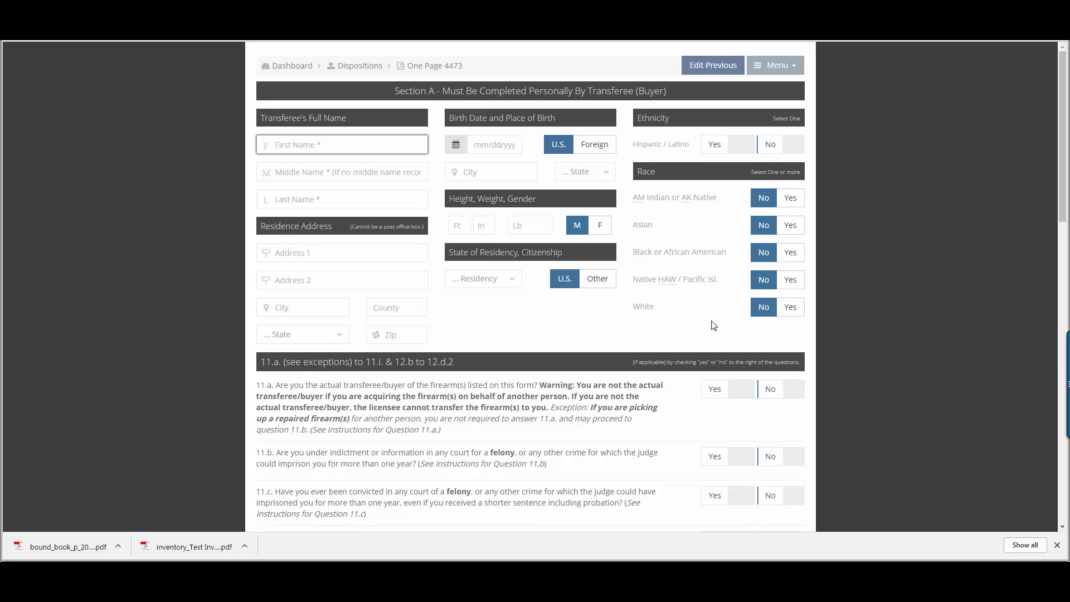
scroll(771, 288, down, 4)
scroll(770, 288, down, 10)
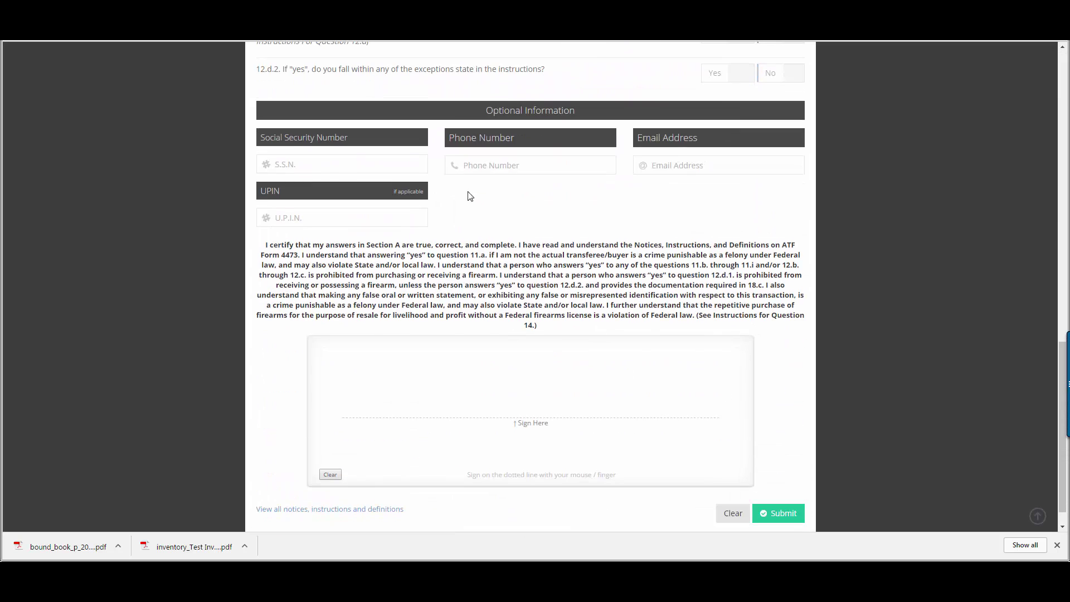
click(394, 160)
click(501, 163)
click(687, 172)
click(788, 513)
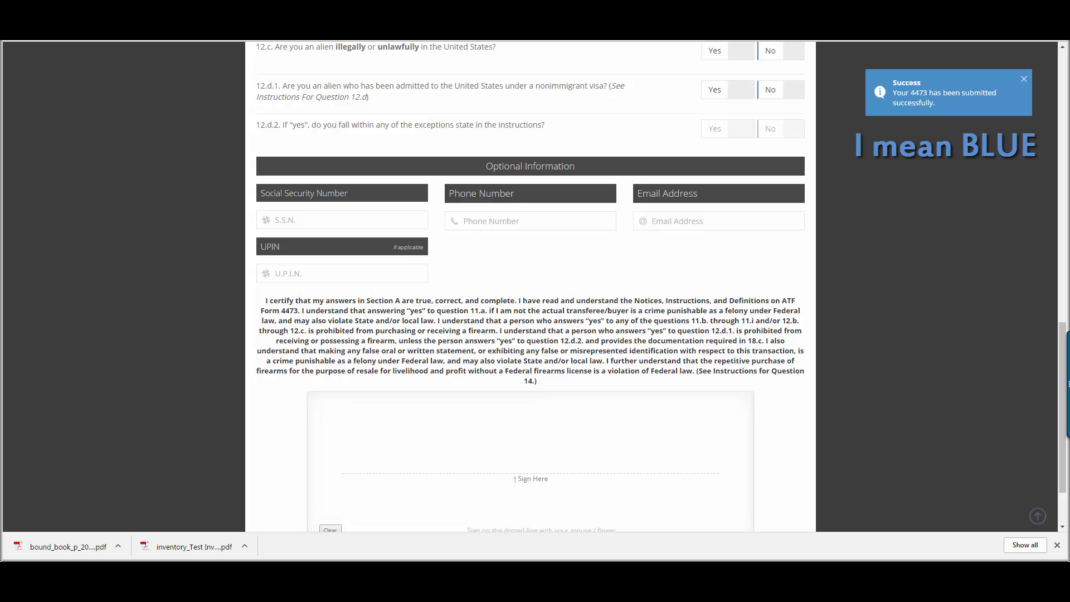
Step: Unlock the device from the kiosk options by re-entering the PIN
scroll(904, 154, up, 14)
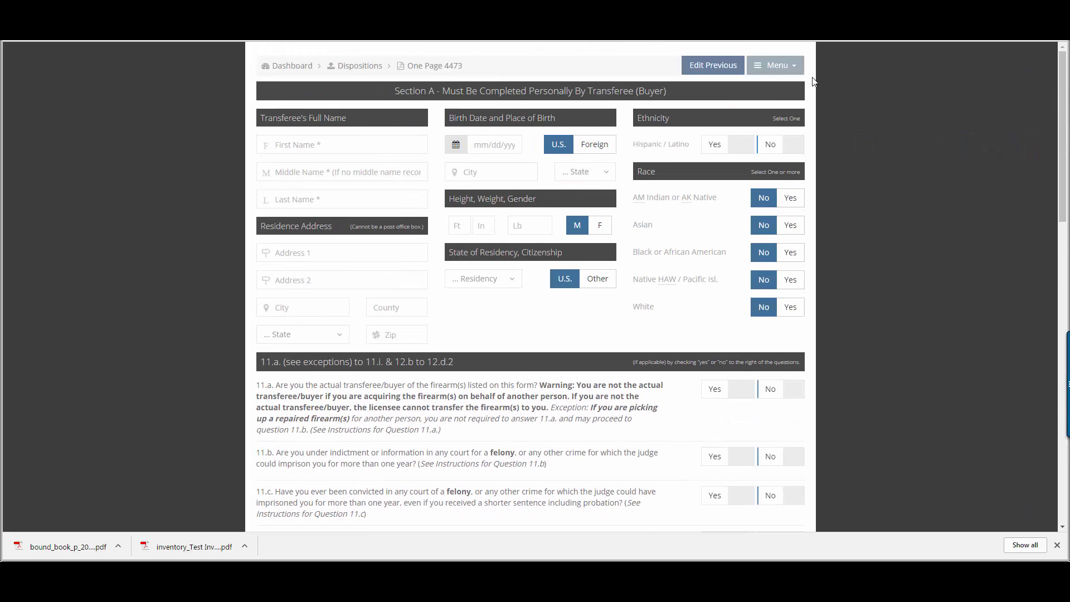
click(788, 67)
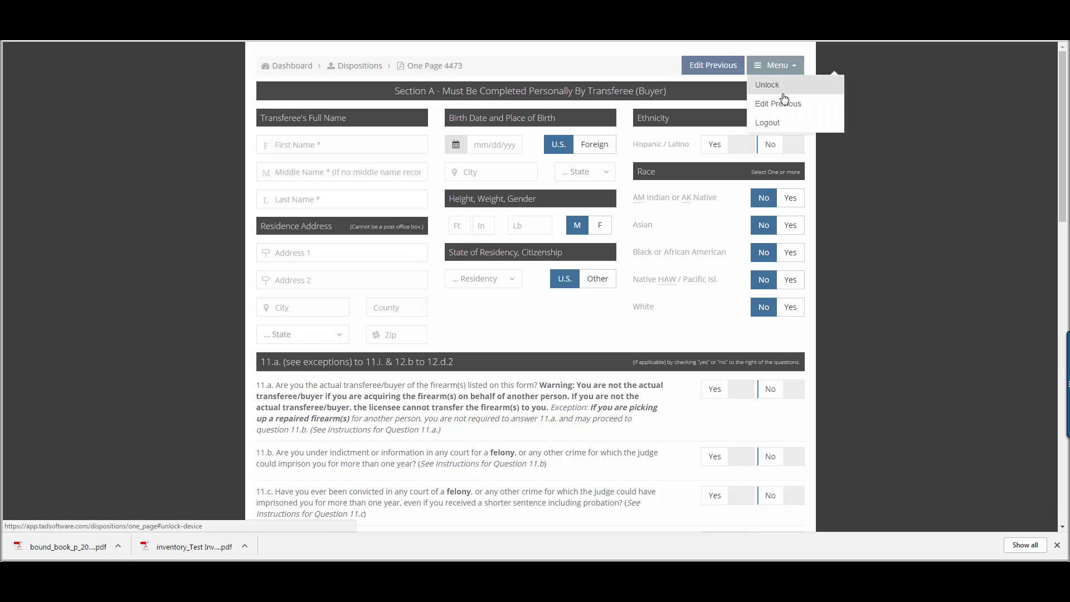
click(784, 93)
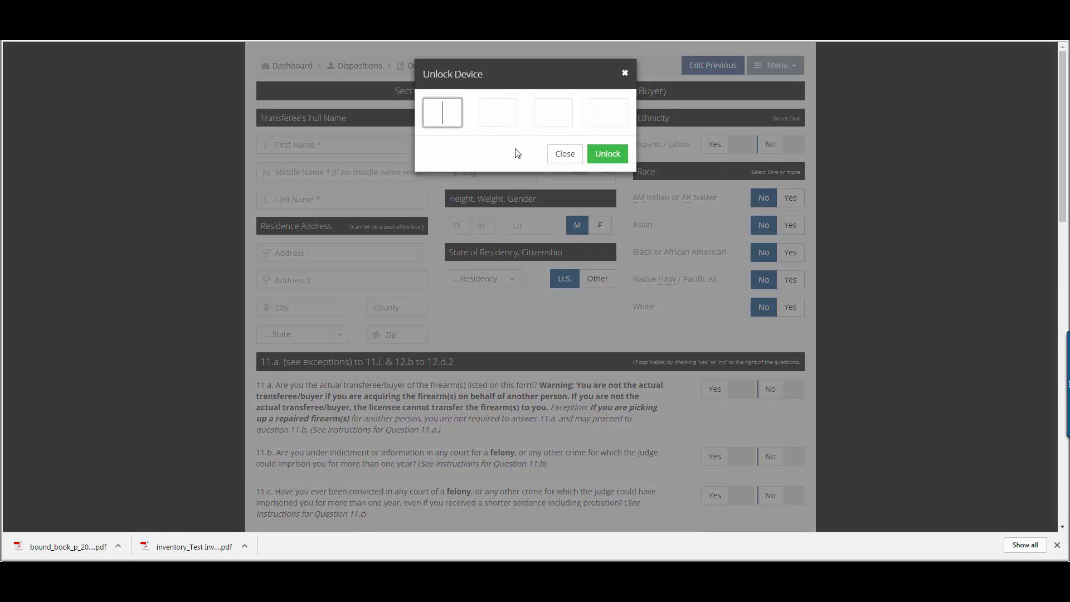
text(1234)
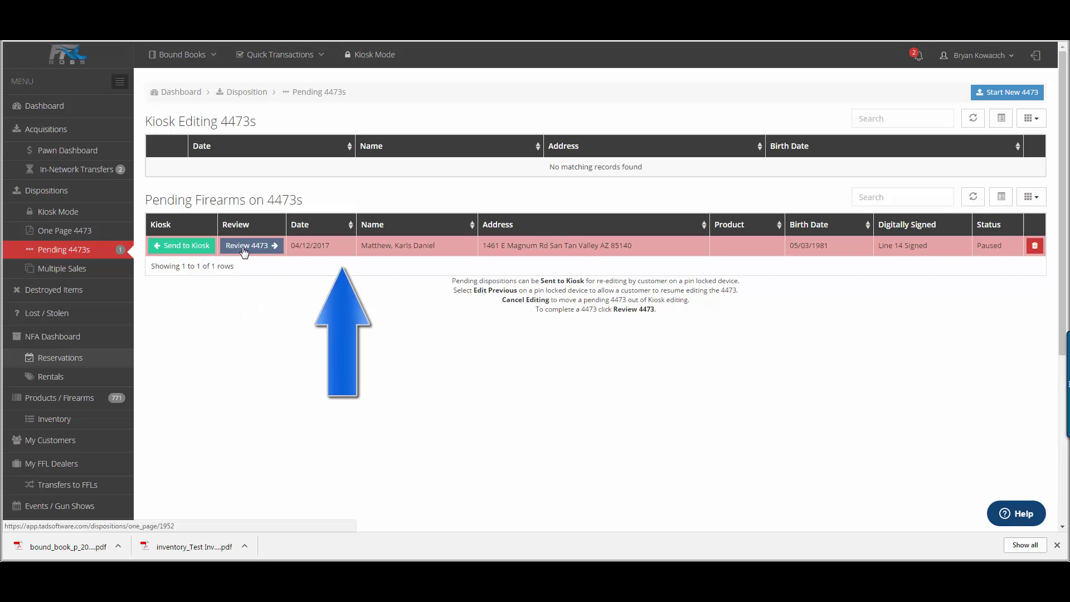
Step: Review the paused 4473 dated 04/12/2017 and continue to its Section B seller page
click(243, 247)
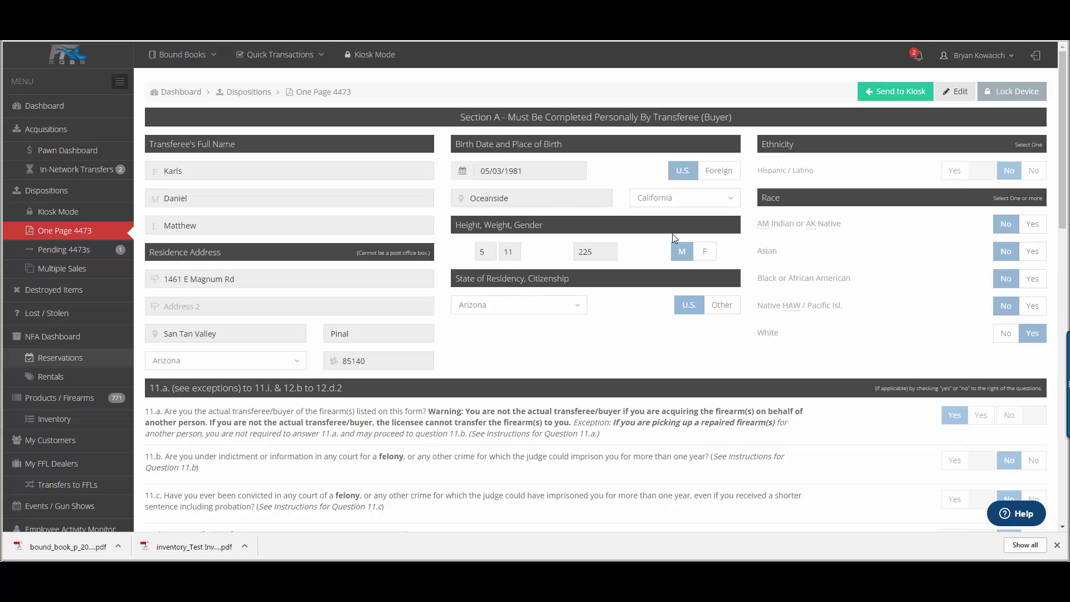
scroll(701, 346, down, 9)
scroll(834, 315, down, 6)
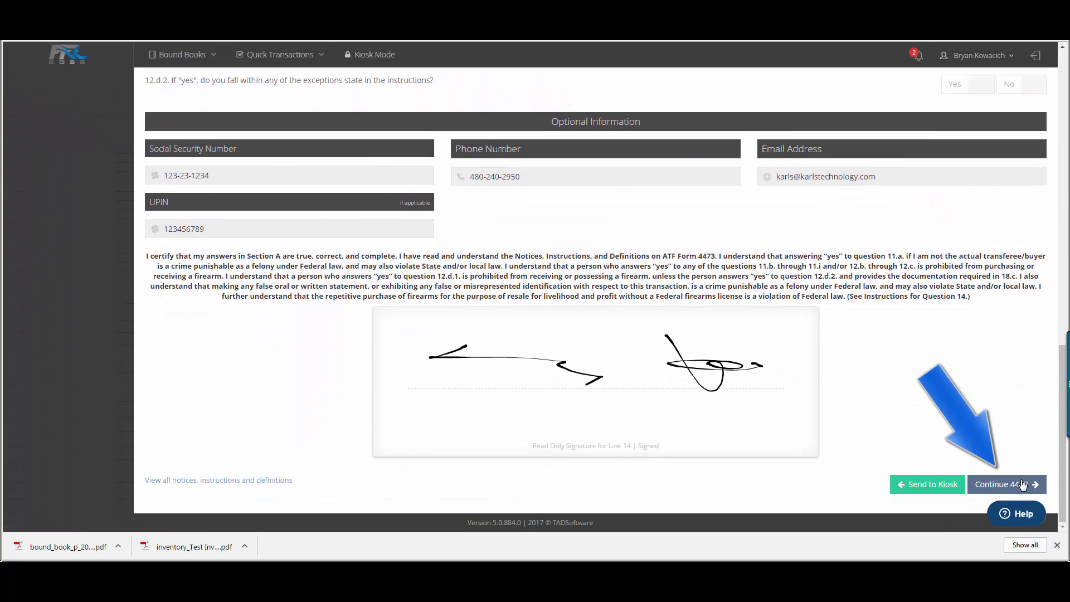
click(1024, 485)
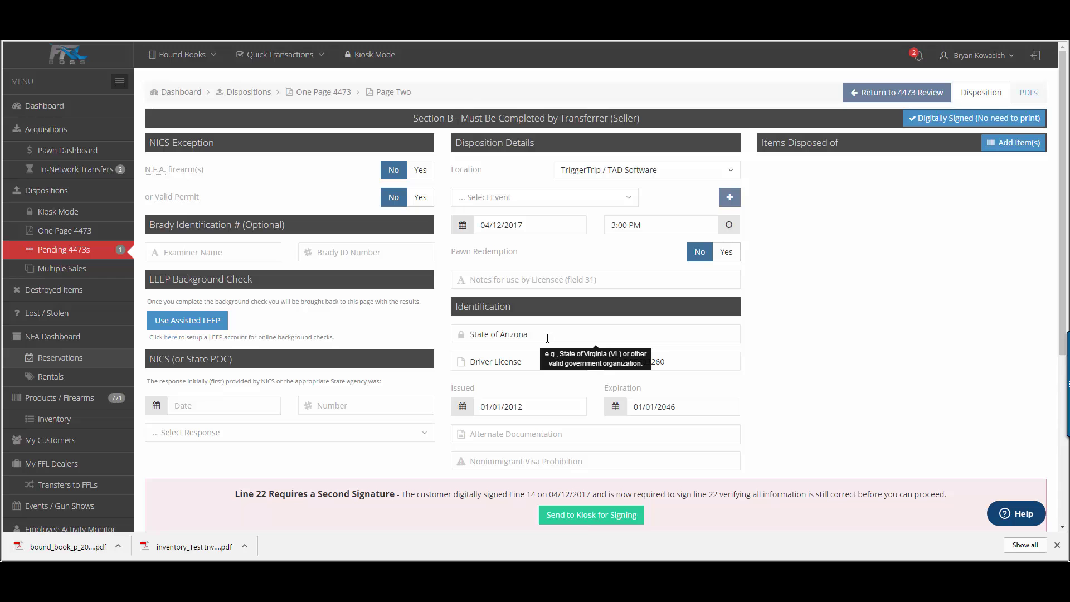
Step: Add the Ruger SR9-4472 pistol to the 4473 disposition's items
click(1001, 144)
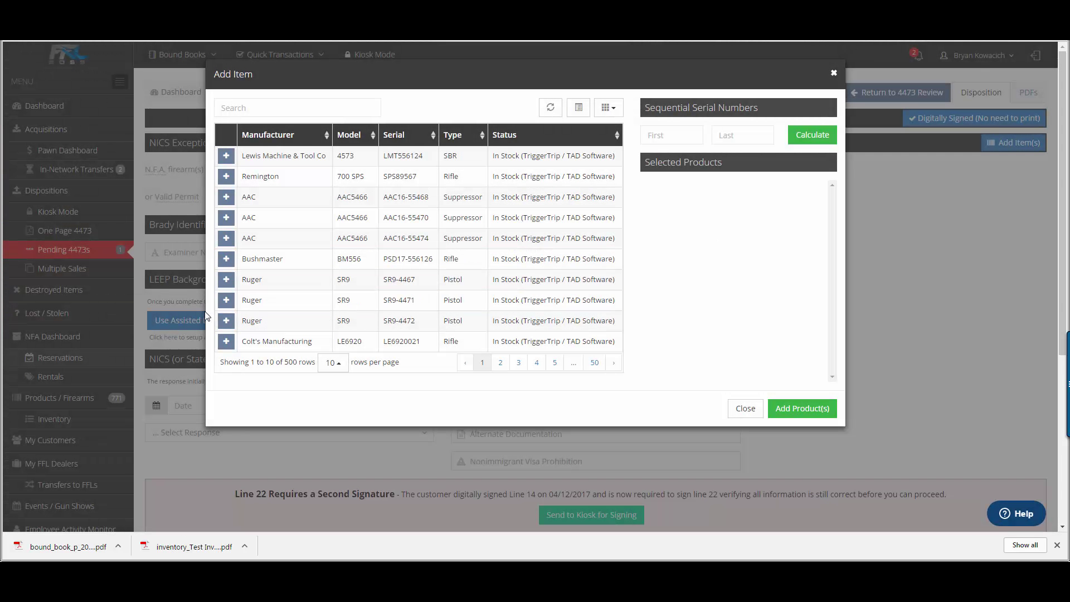
click(226, 321)
click(808, 409)
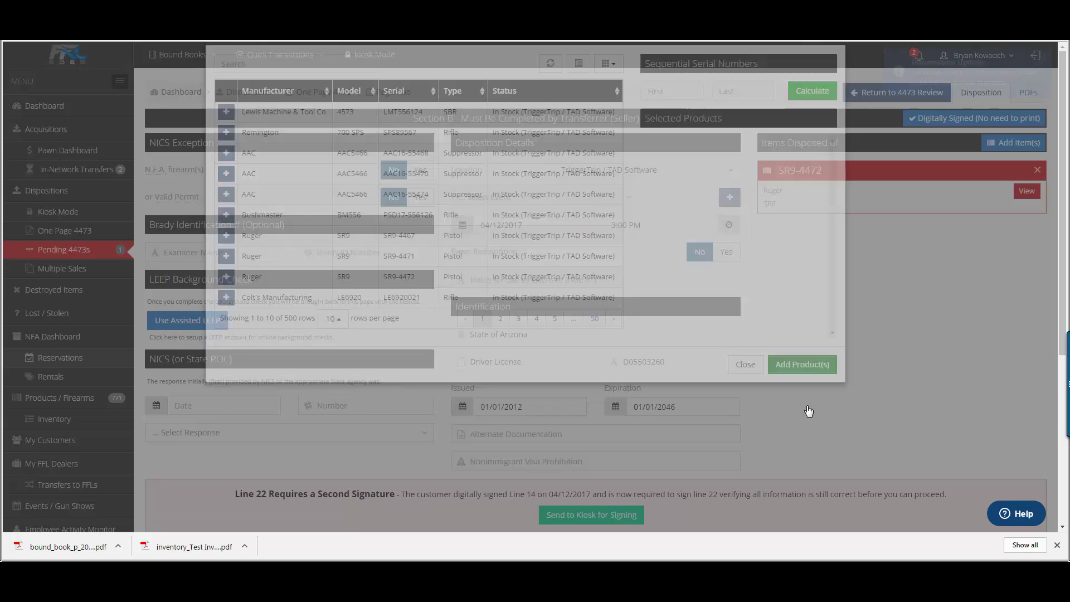
Step: Sign the seller's certification and complete the 4473 to generate its PDF
scroll(988, 461, down, 5)
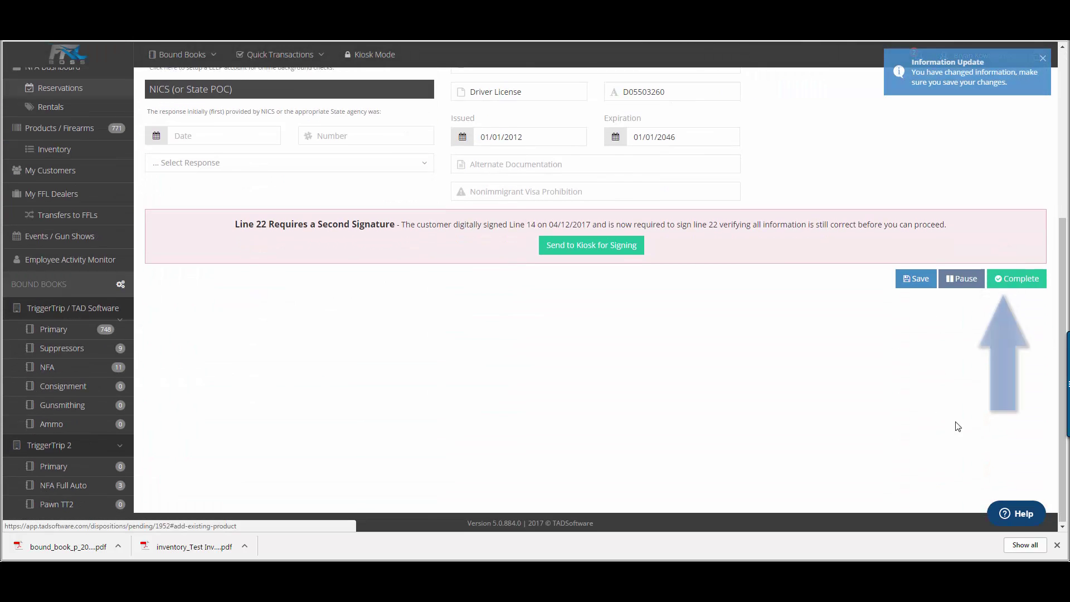
click(1017, 279)
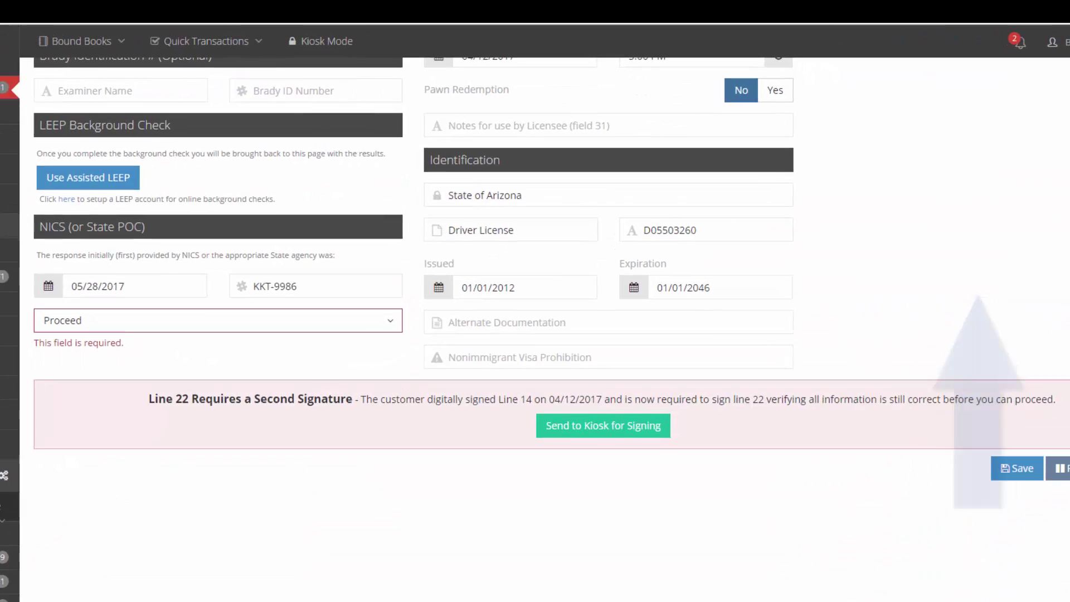
click(1016, 278)
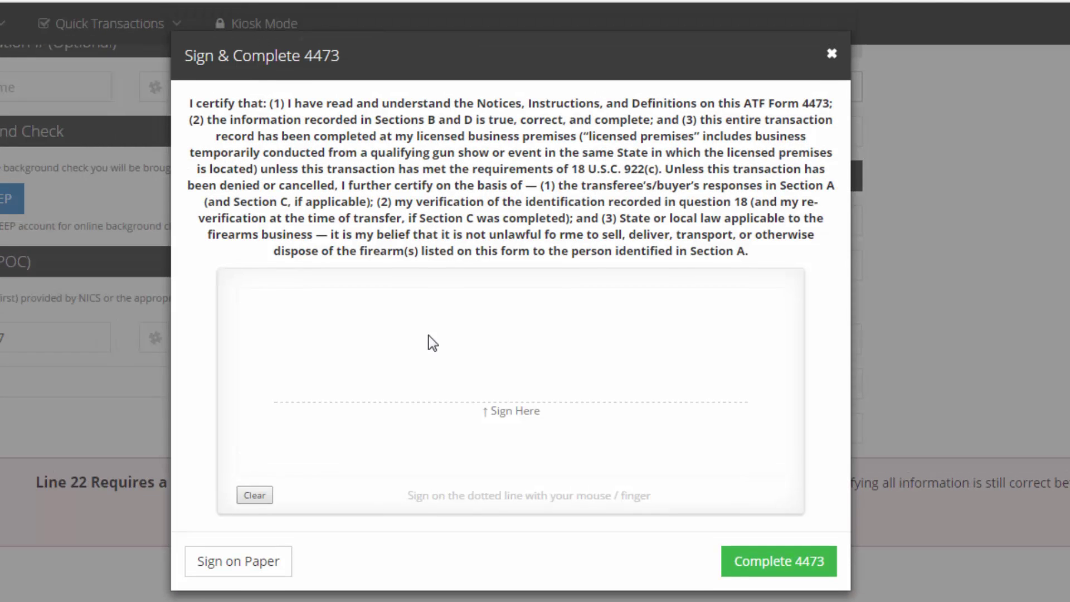
mouse_move(382, 317)
mouse_down()
mouse_move(417, 332)
mouse_move(519, 322)
mouse_move(647, 356)
mouse_up()
click(805, 571)
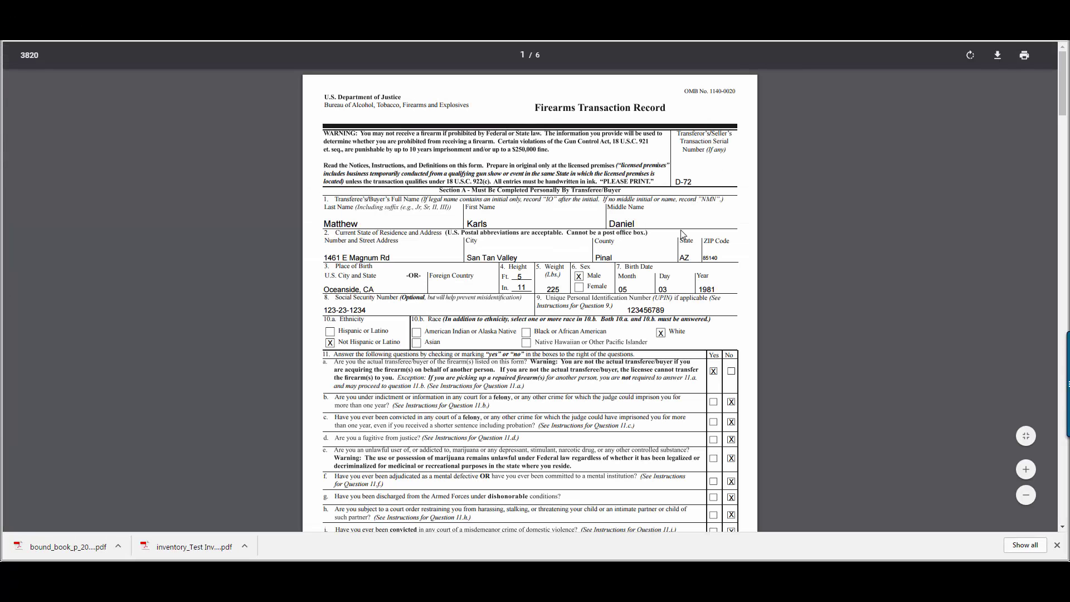
scroll(718, 323, down, 5)
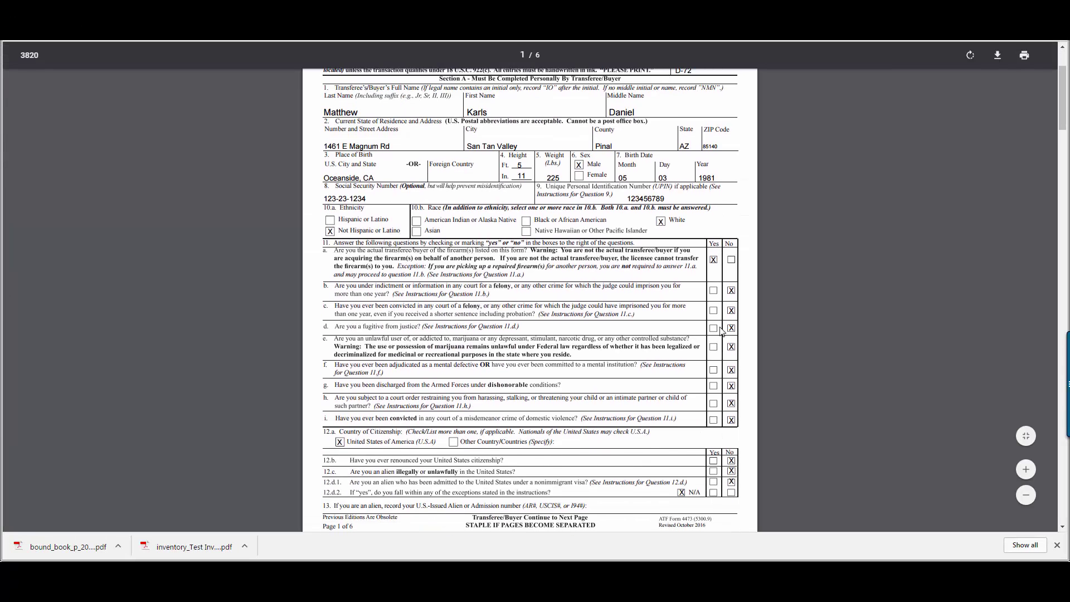
scroll(726, 339, down, 9)
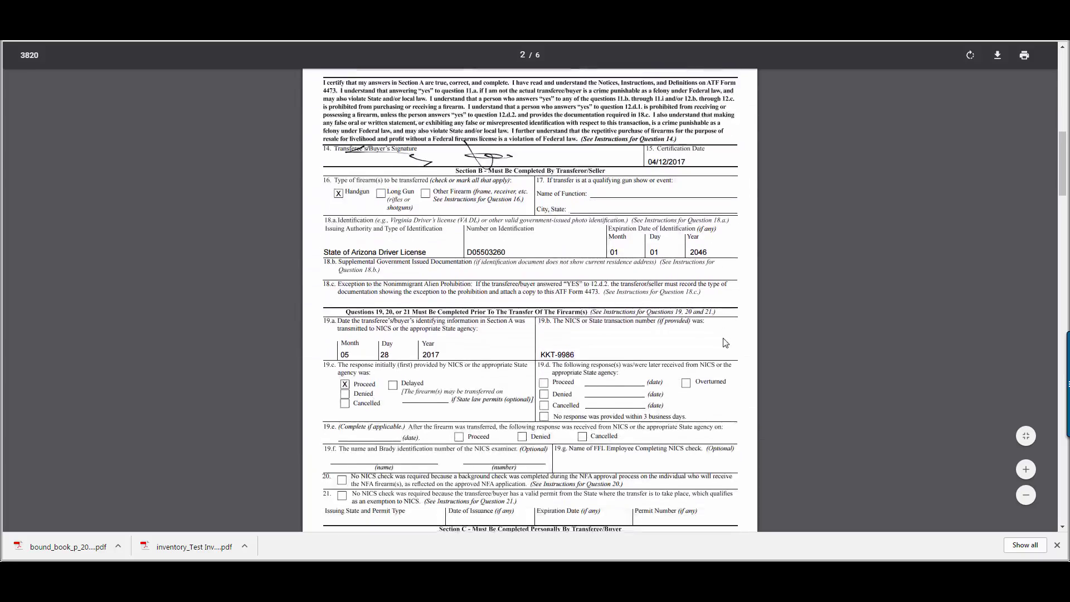
scroll(726, 341, down, 10)
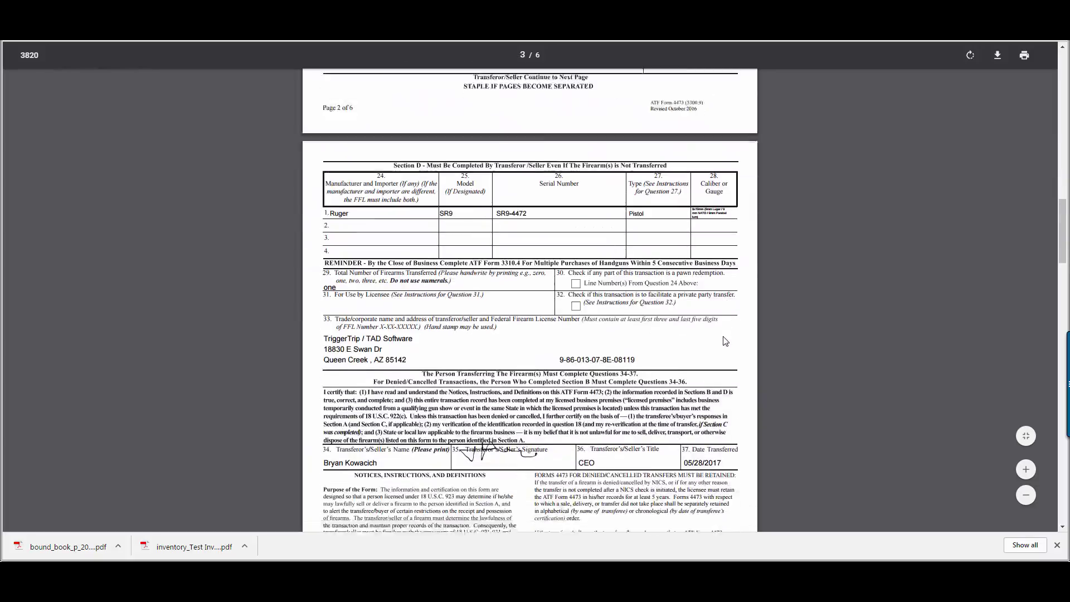
scroll(725, 340, down, 2)
scroll(722, 329, up, 20)
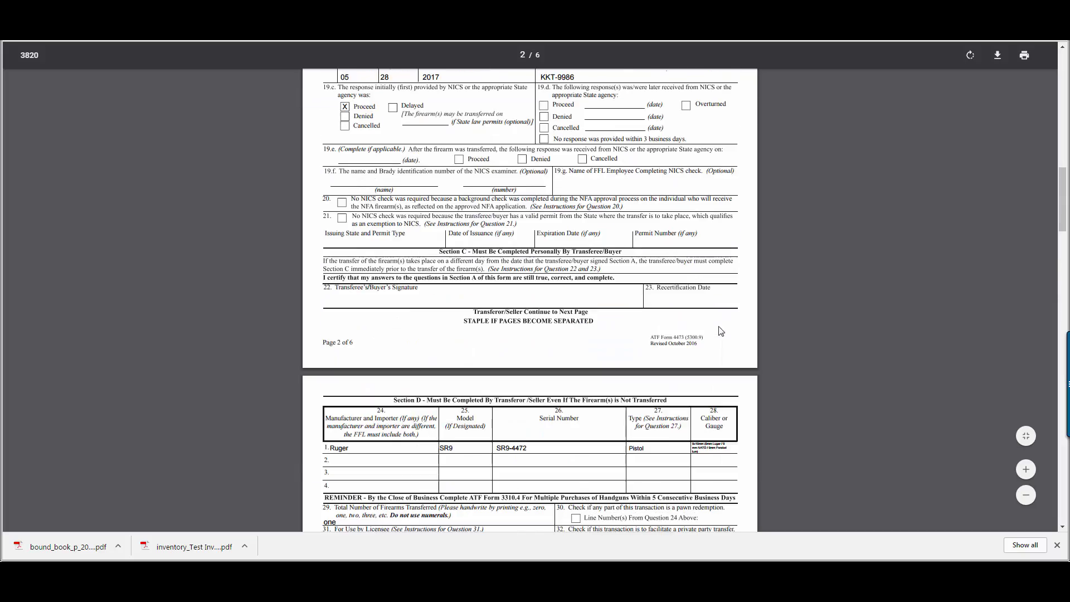
scroll(715, 317, up, 7)
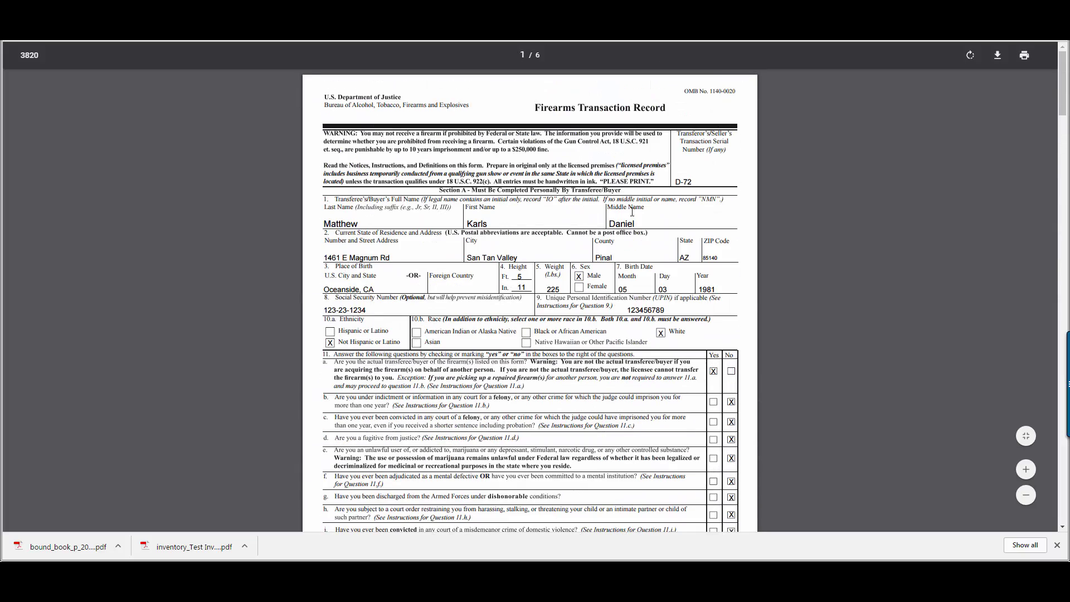
click(261, 14)
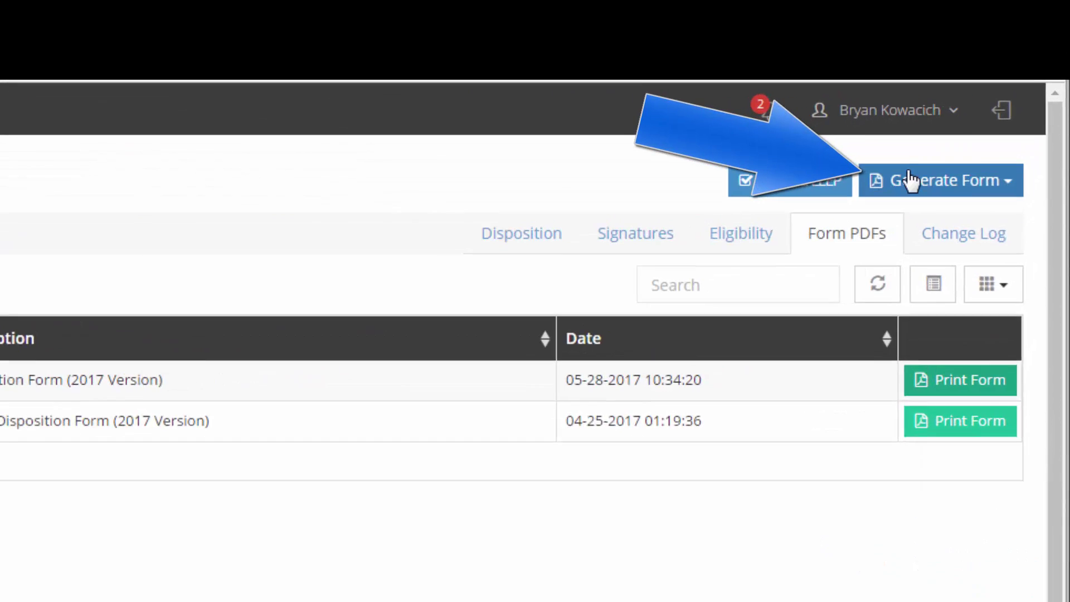
Step: Review the ATF forms available for Disposition D-72 without generating one
click(991, 92)
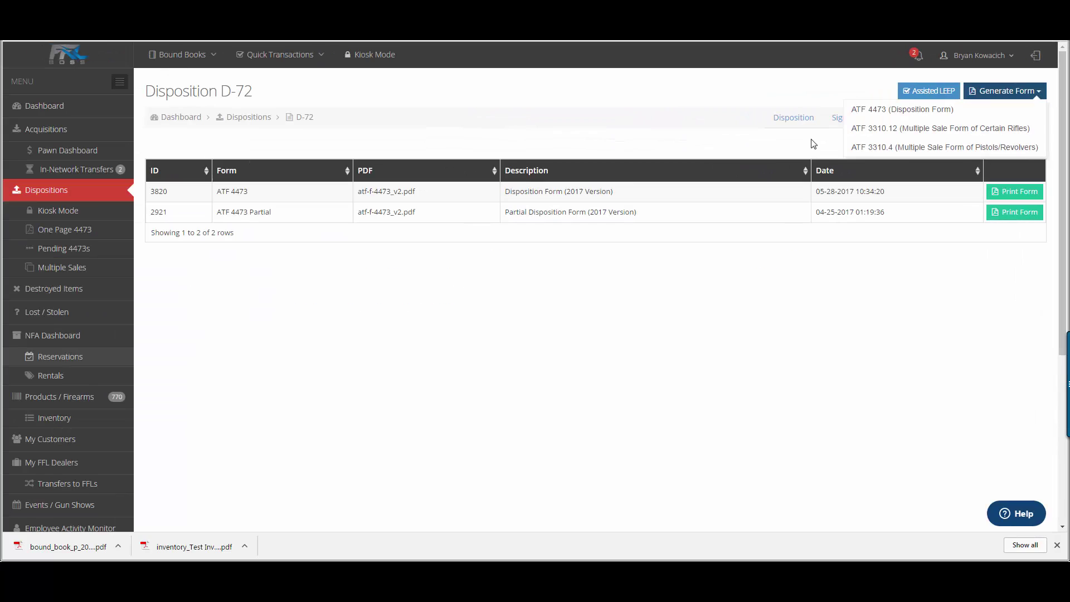
click(497, 327)
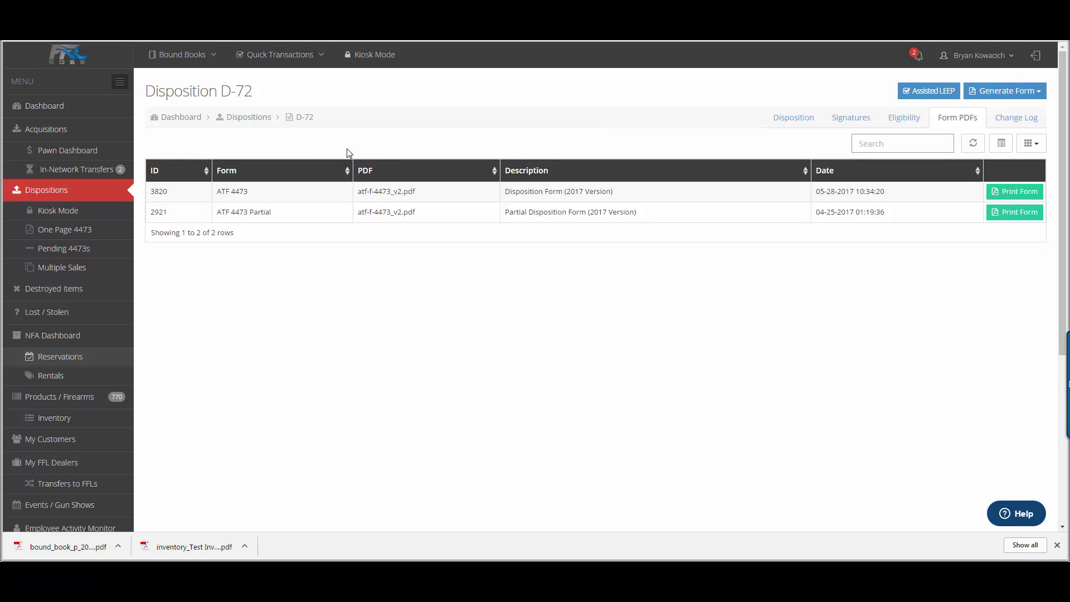
Step: Glance at Destroyed Items, then bring up the NFA Dashboard's 30-day transaction chart
click(71, 290)
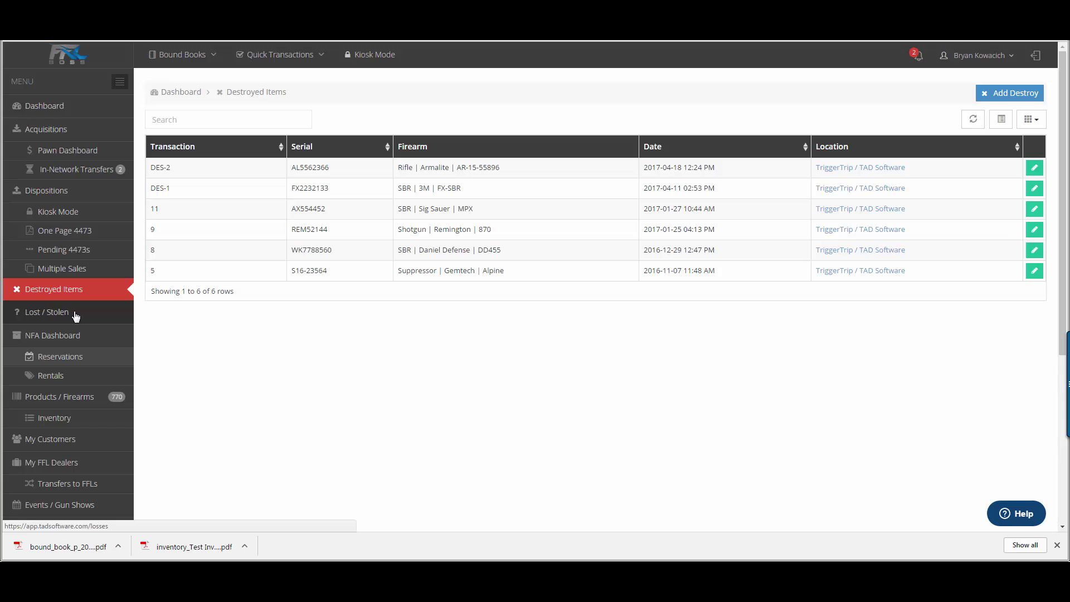
click(112, 341)
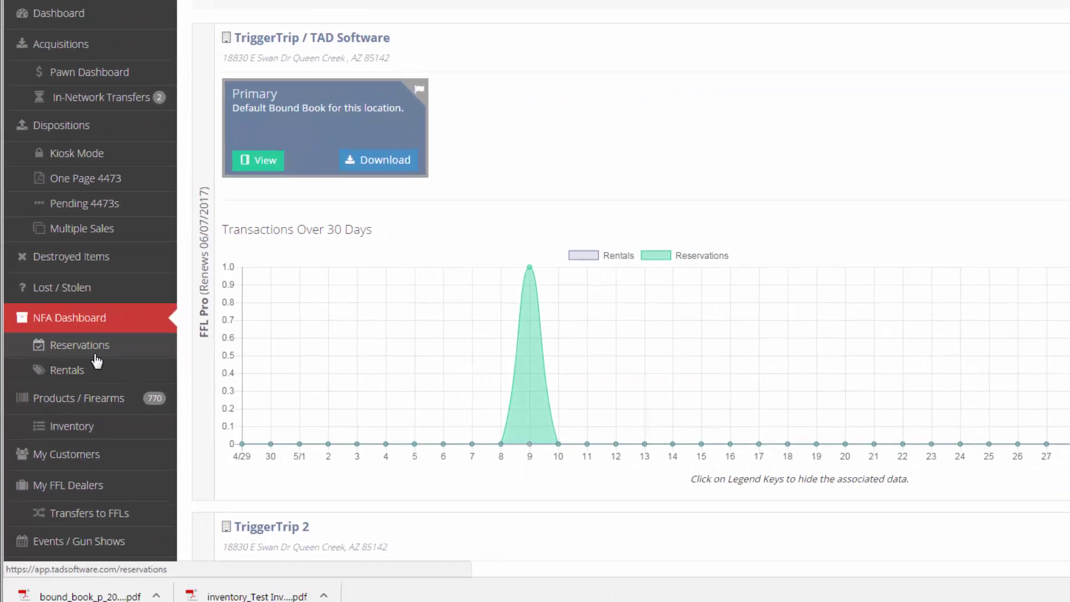
Step: Start a new NFA reservation with dealer C & S FIREARMS LLC as the reserver
click(142, 307)
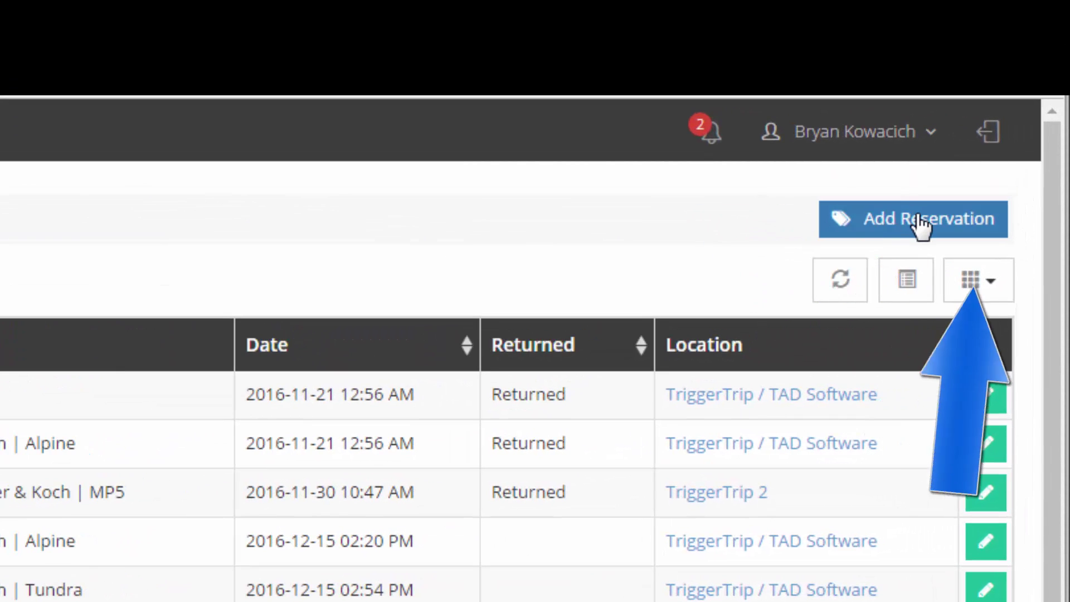
click(922, 220)
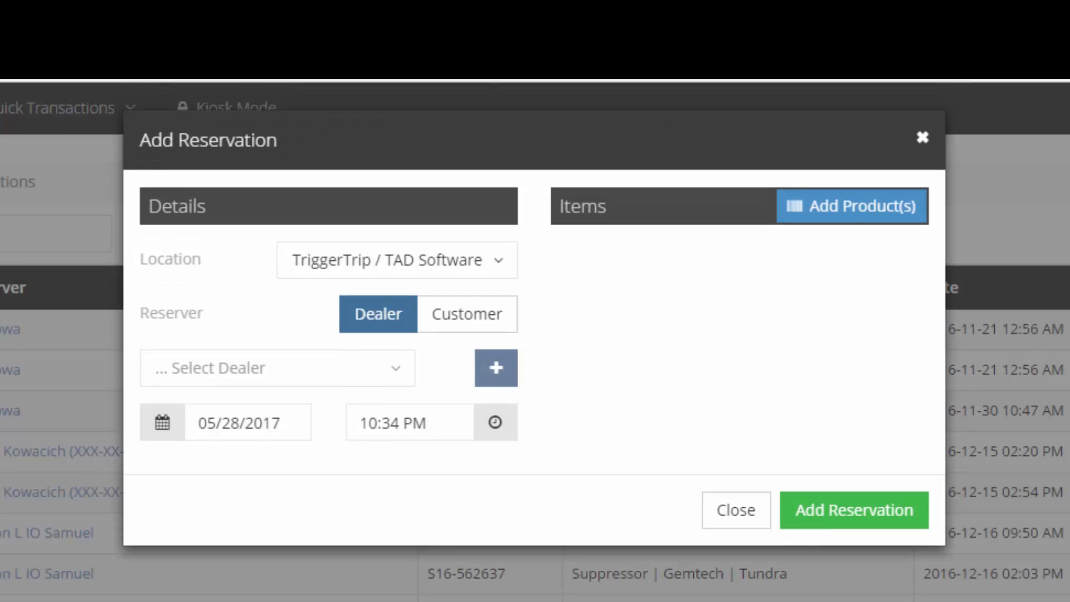
click(486, 326)
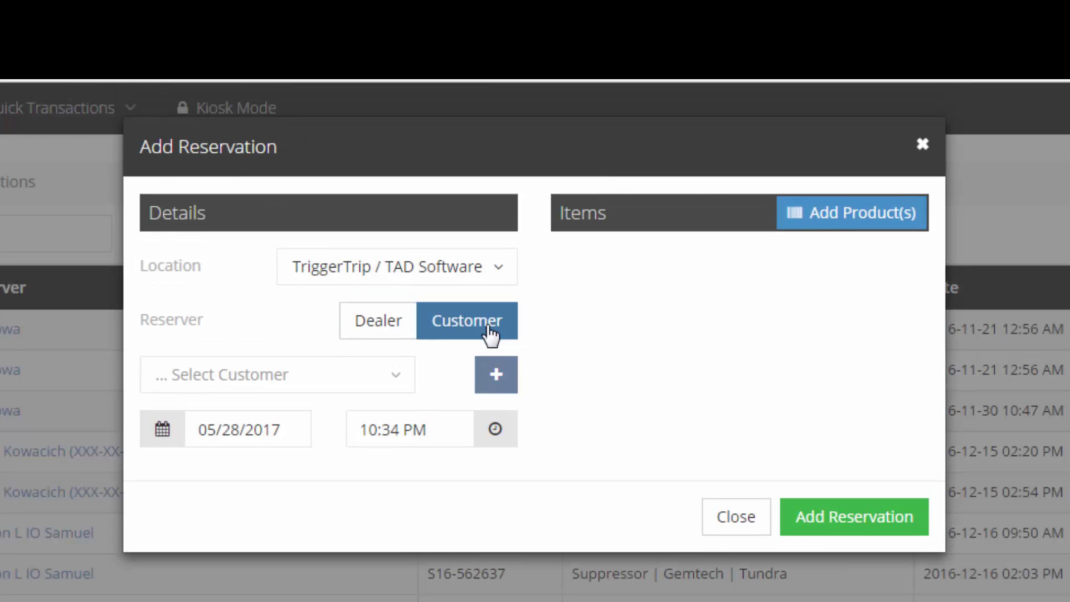
click(382, 327)
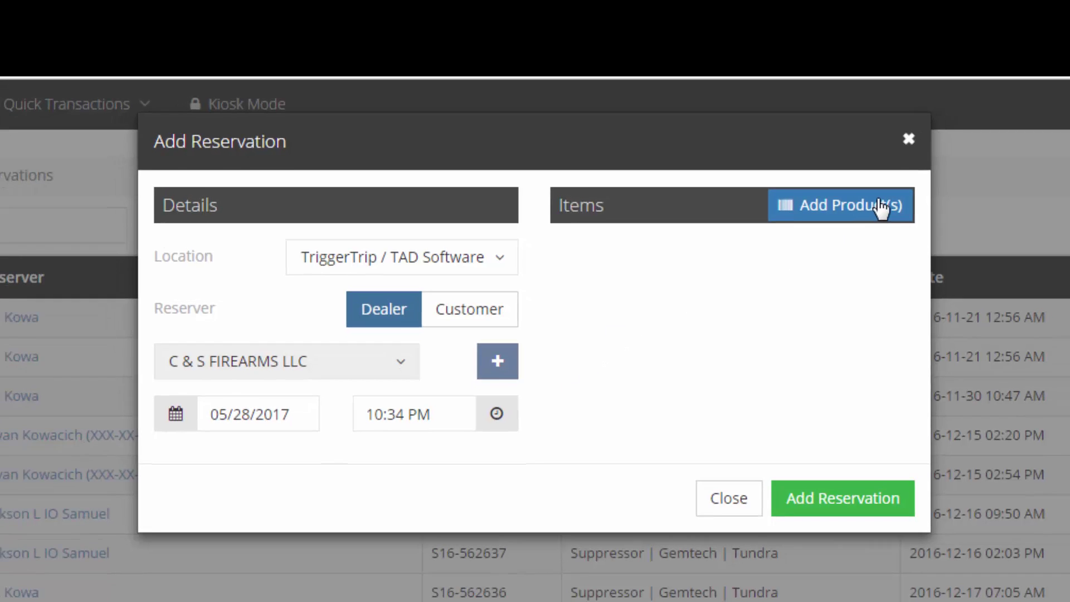
Step: Add suppressor AAC16-55468 to the reservation and save it
click(892, 211)
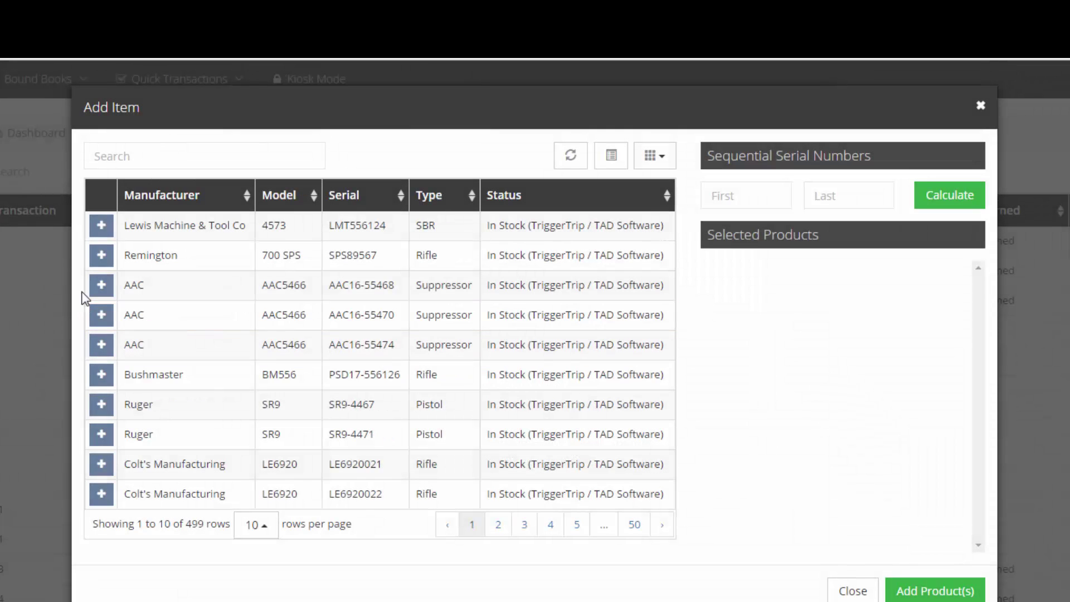
click(101, 285)
click(935, 591)
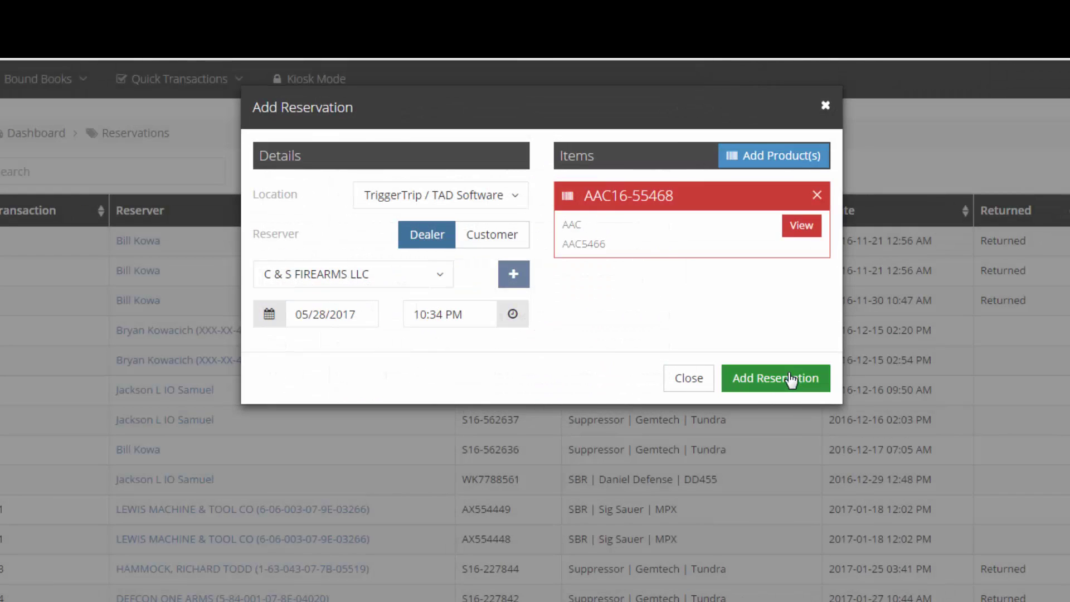
click(792, 377)
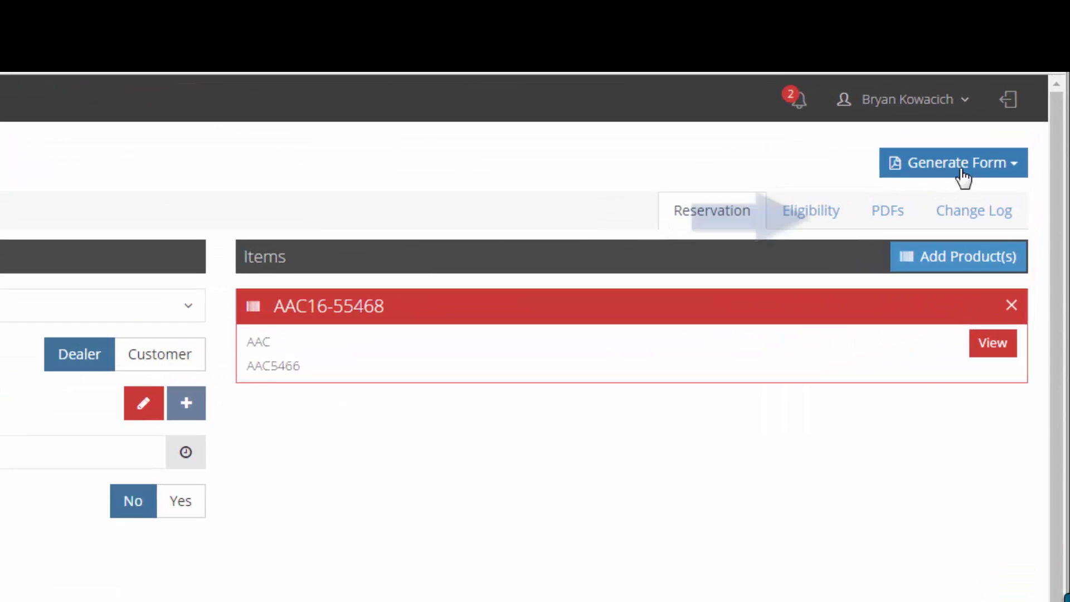
Step: Set reservation R-10 to closed (05/28/2017 10:37 PM) and save, after reviewing NFA form options
click(1009, 93)
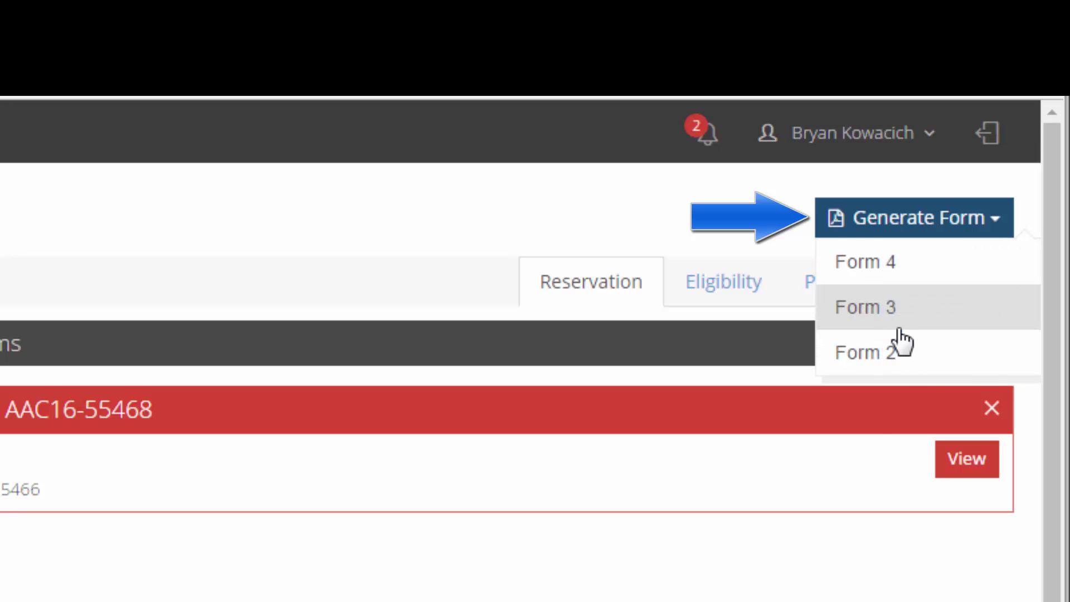
click(888, 266)
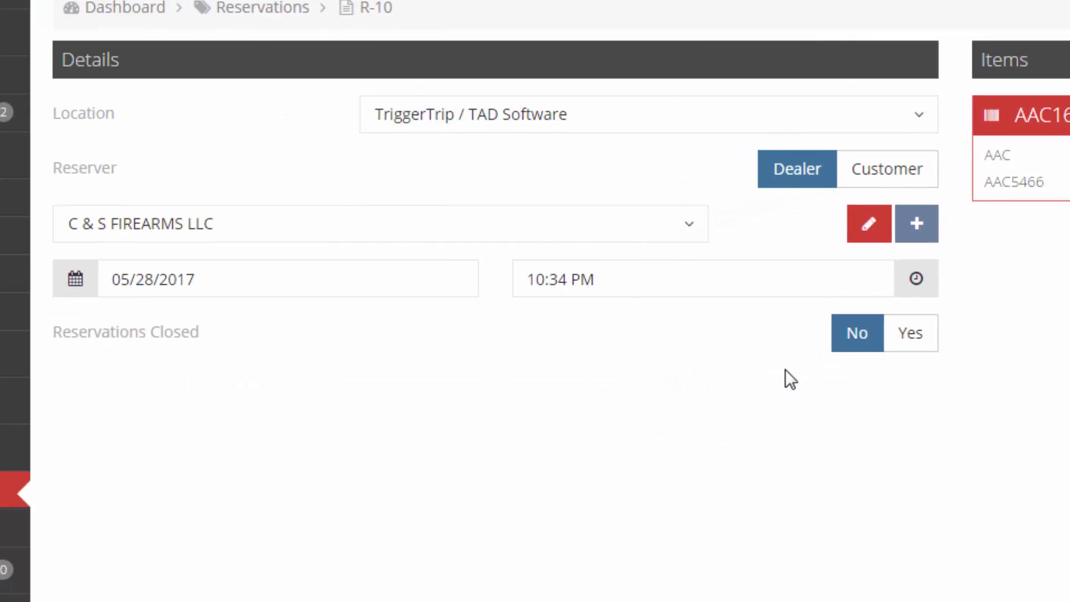
click(919, 345)
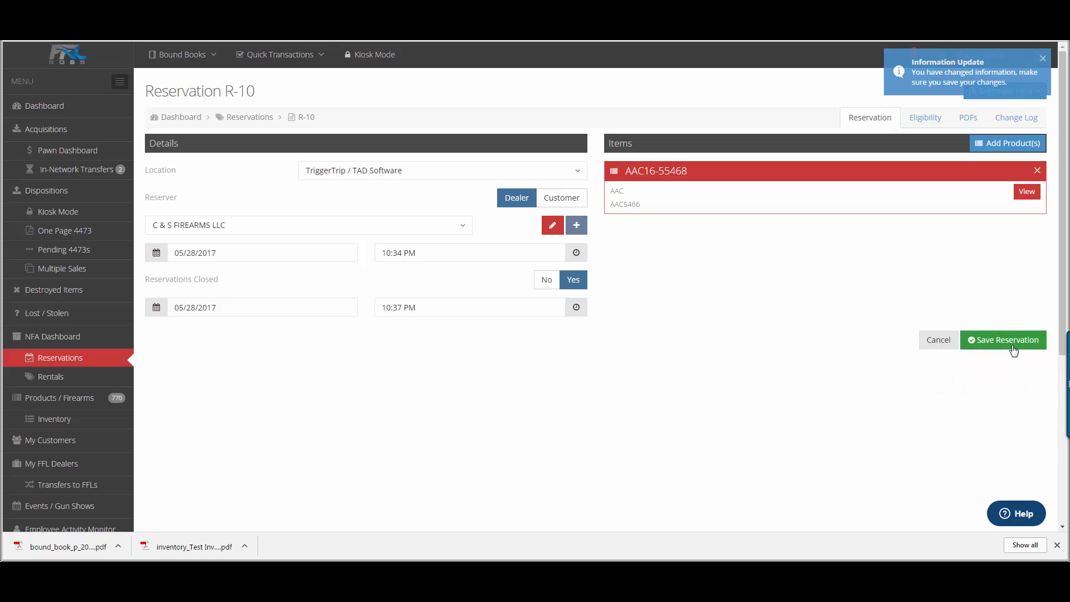
click(1012, 346)
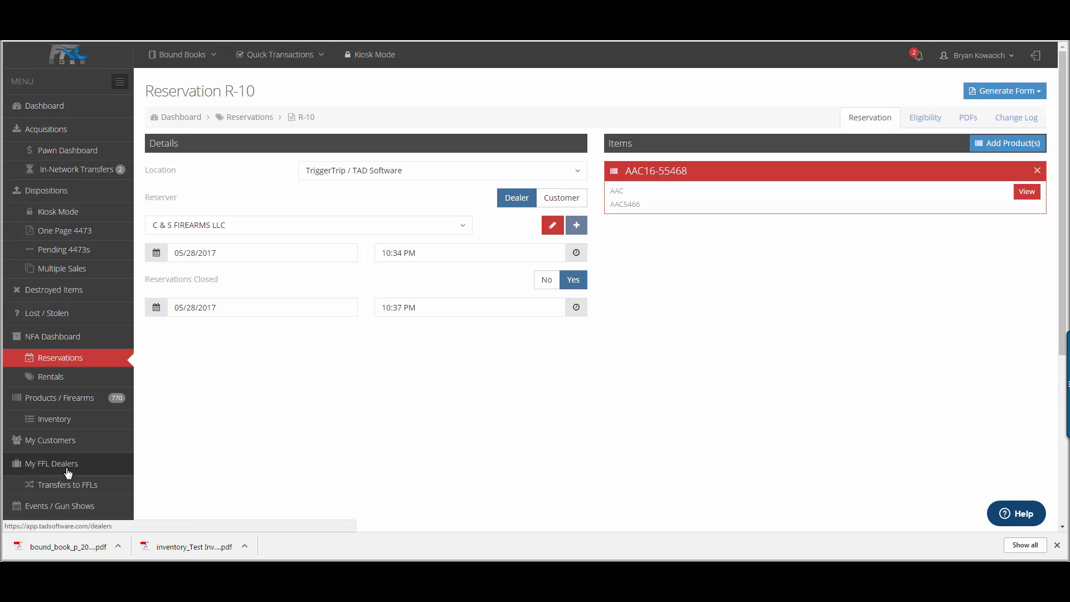
Step: Pass through the Rentals list to the Products / Firearms inventory list
click(61, 375)
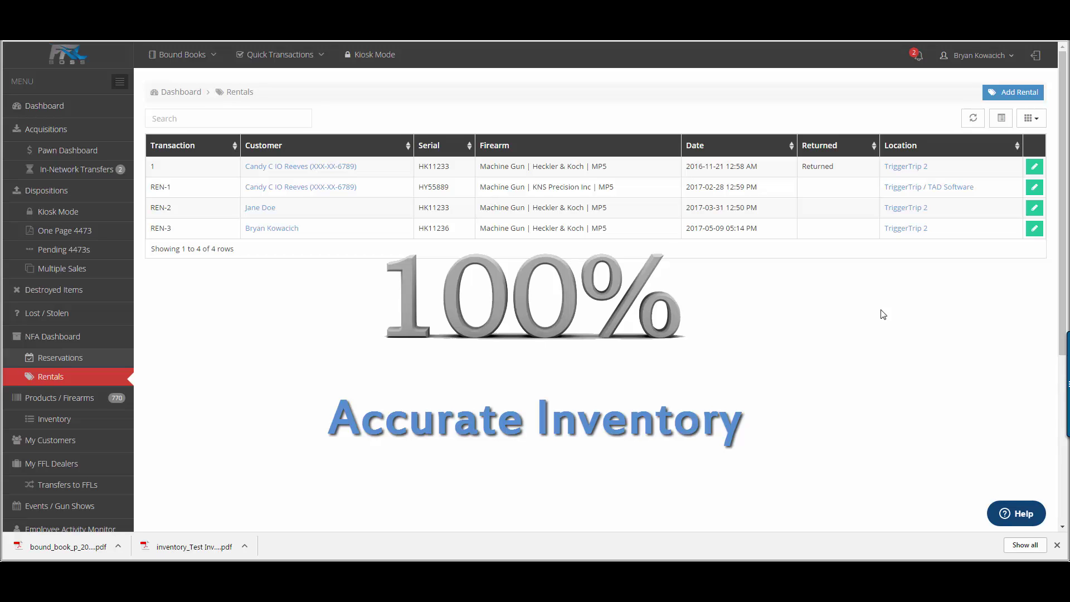
click(61, 397)
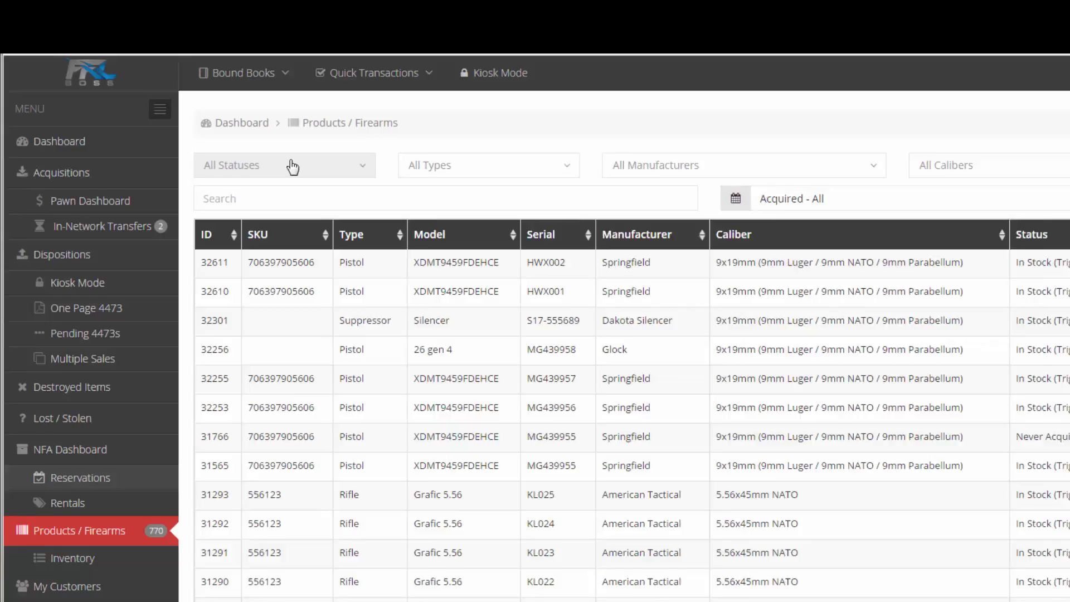
Step: Look over the status, firearm-type and text-search filters on the firearms list
click(217, 123)
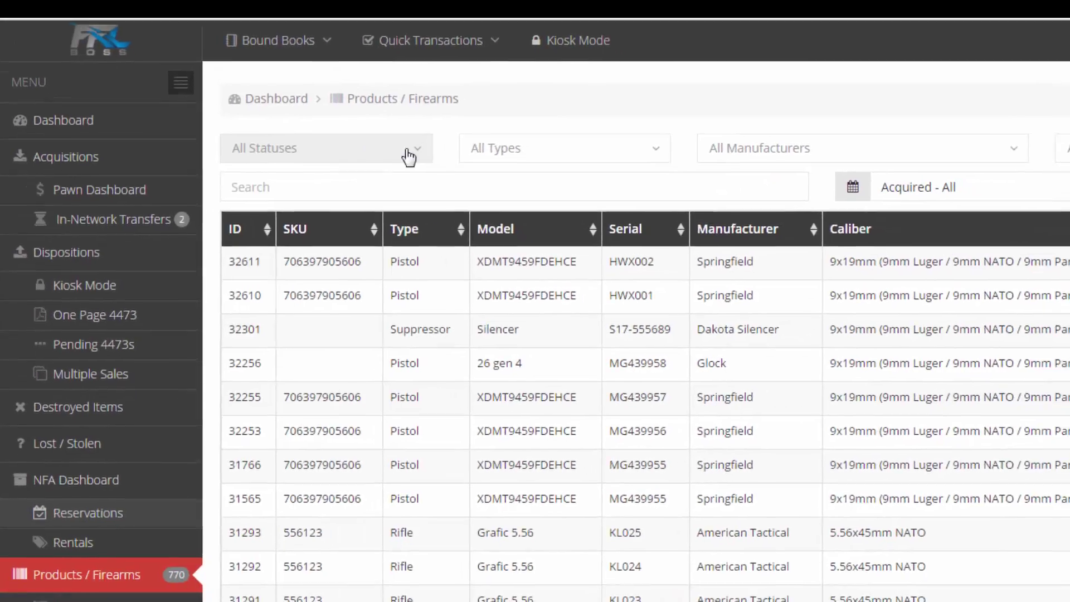
click(557, 207)
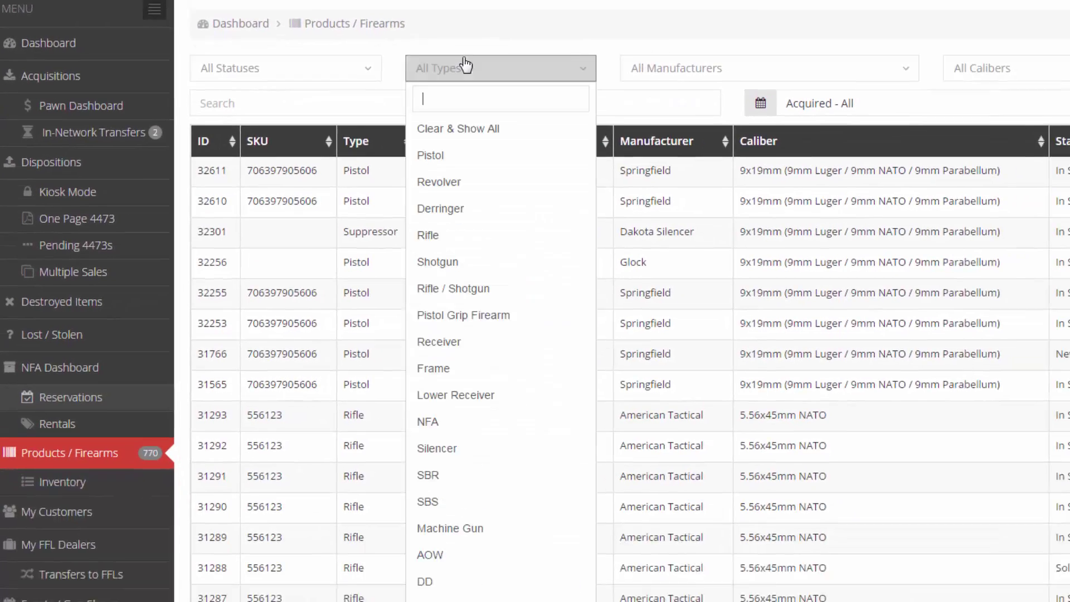
click(452, 44)
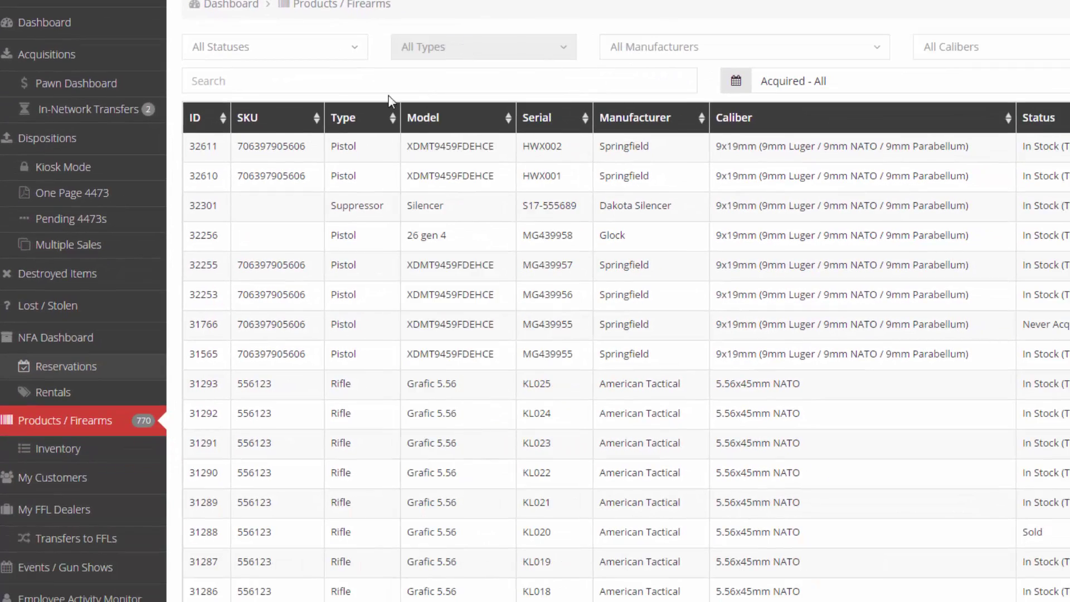
click(372, 84)
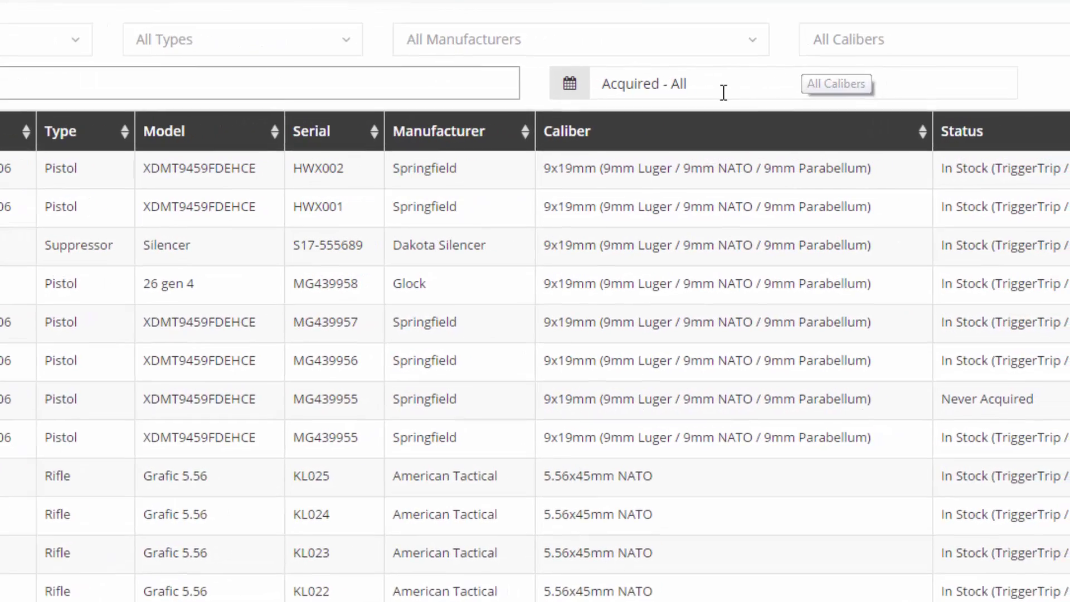
Step: Filter to the 01/01/2000 – 05/28/2017 range and check the CSV/TXT/JSON/XML export options
click(819, 87)
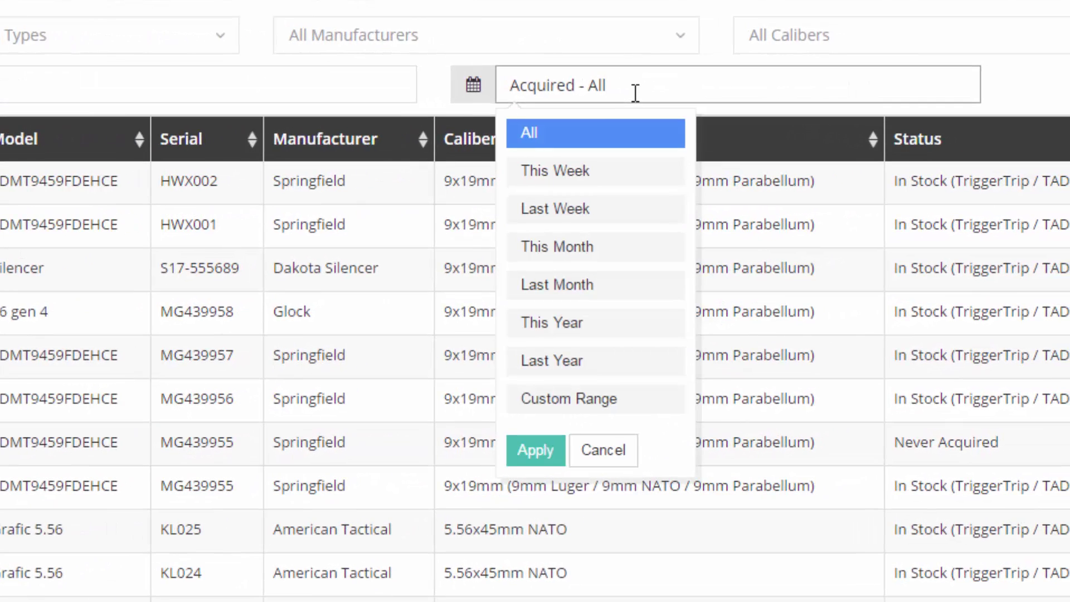
click(535, 449)
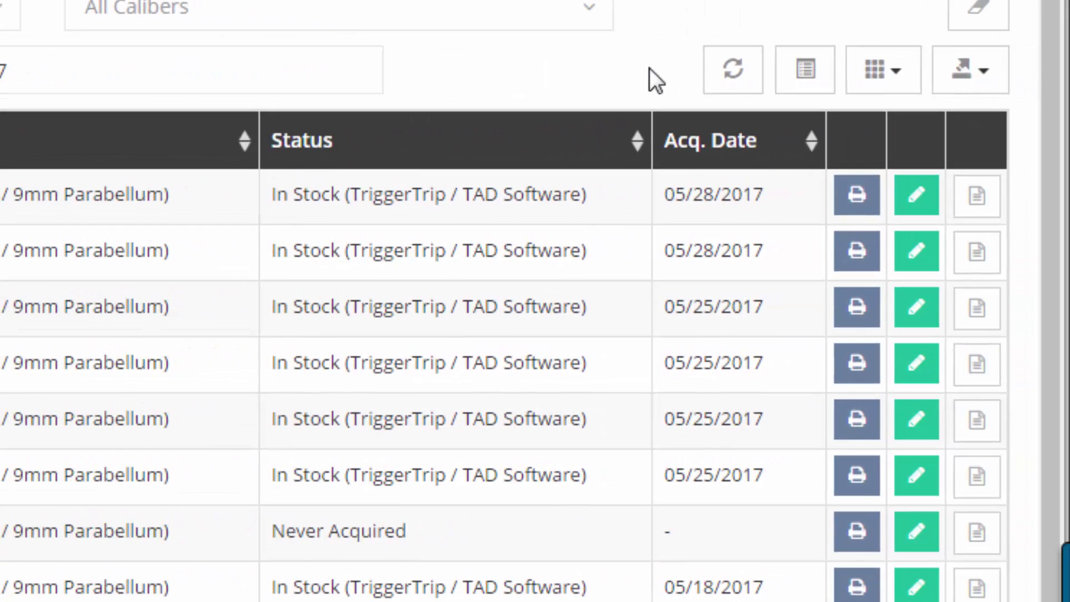
click(983, 73)
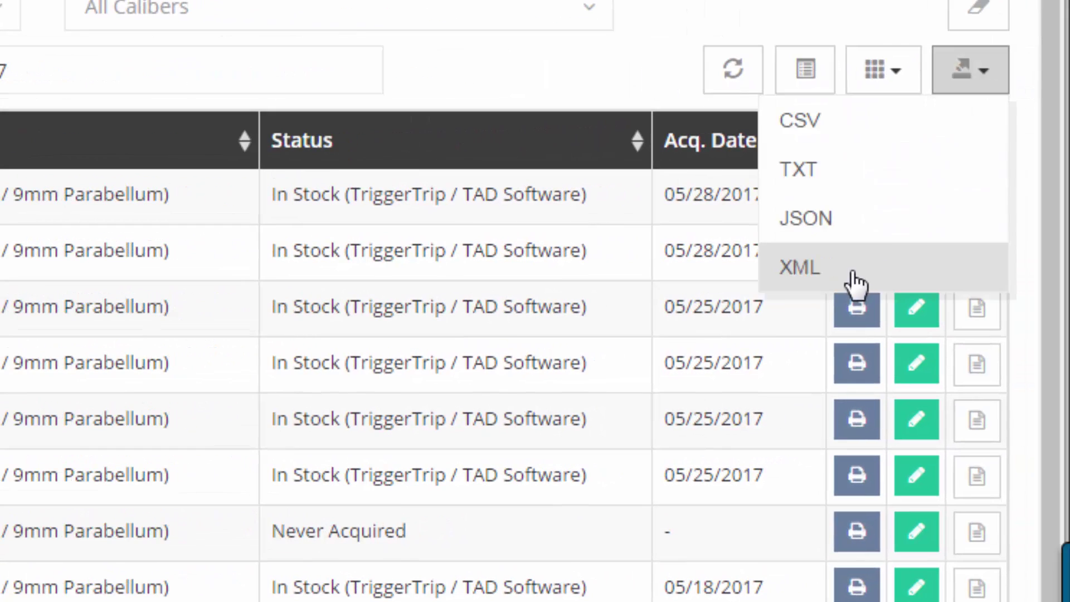
click(679, 189)
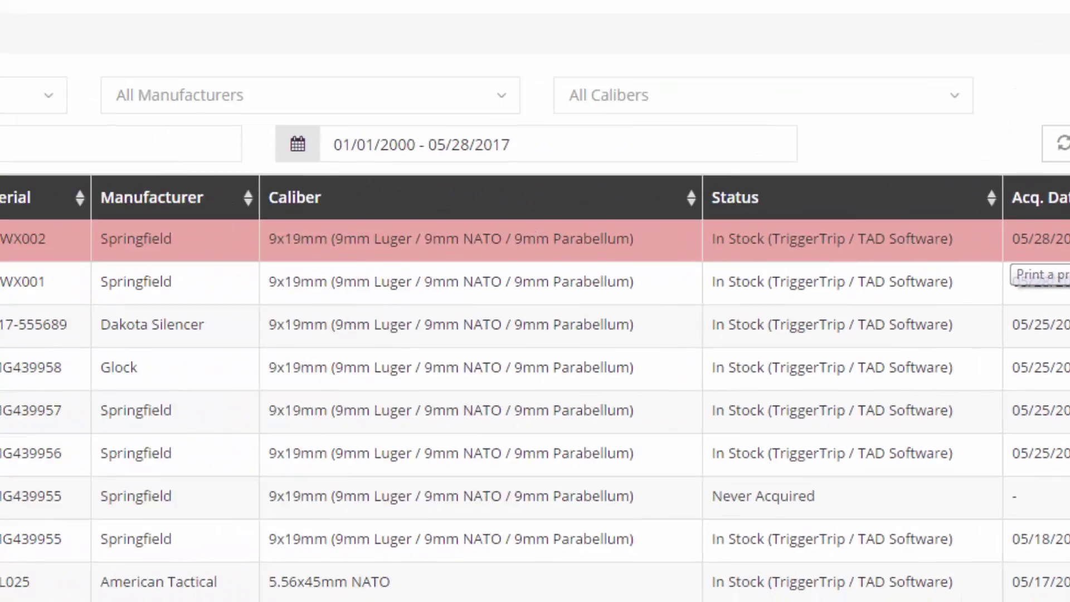
Step: Print a Barcode Only label for the Springfield pistol HWX002
click(854, 201)
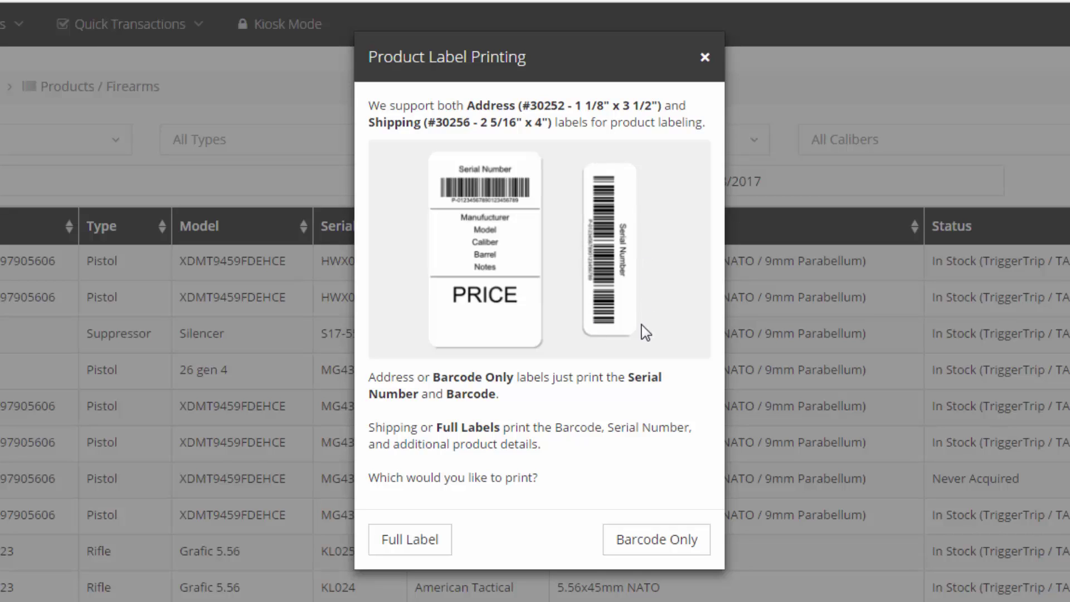
drag(368, 105, 669, 108)
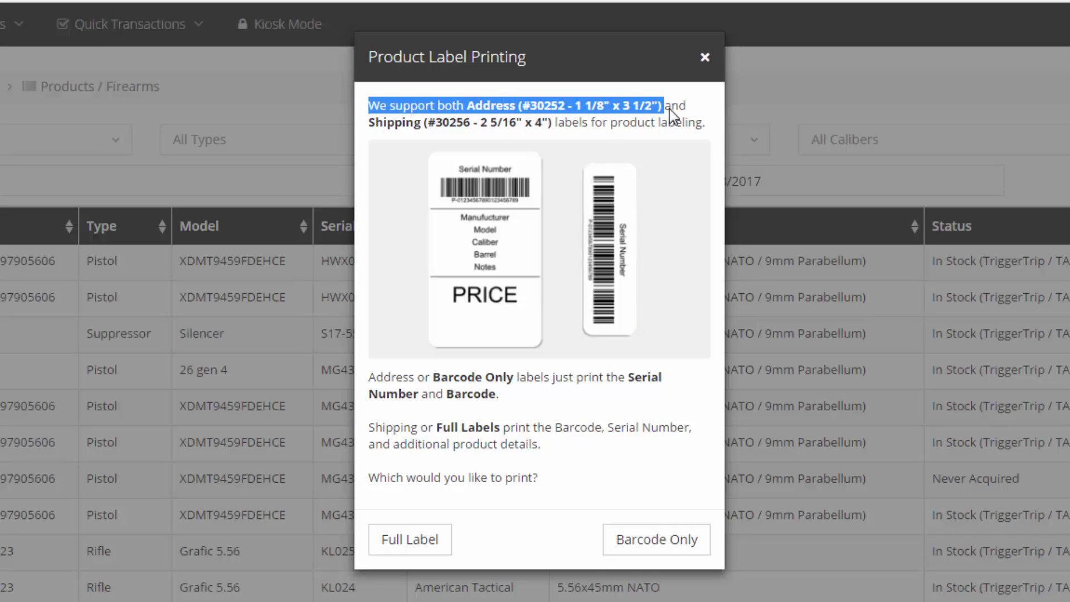
click(691, 108)
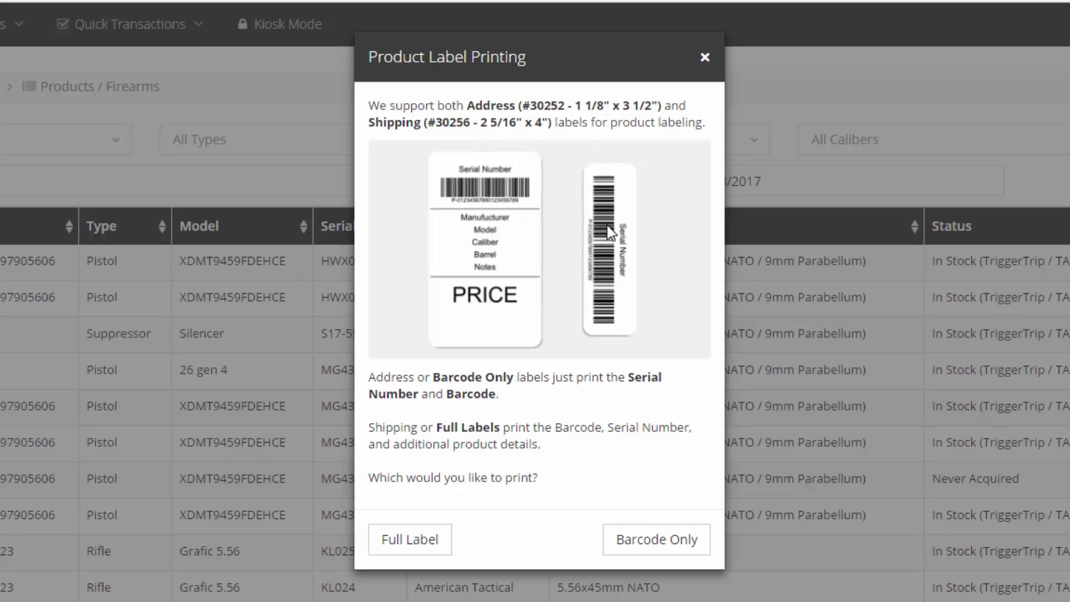
click(659, 541)
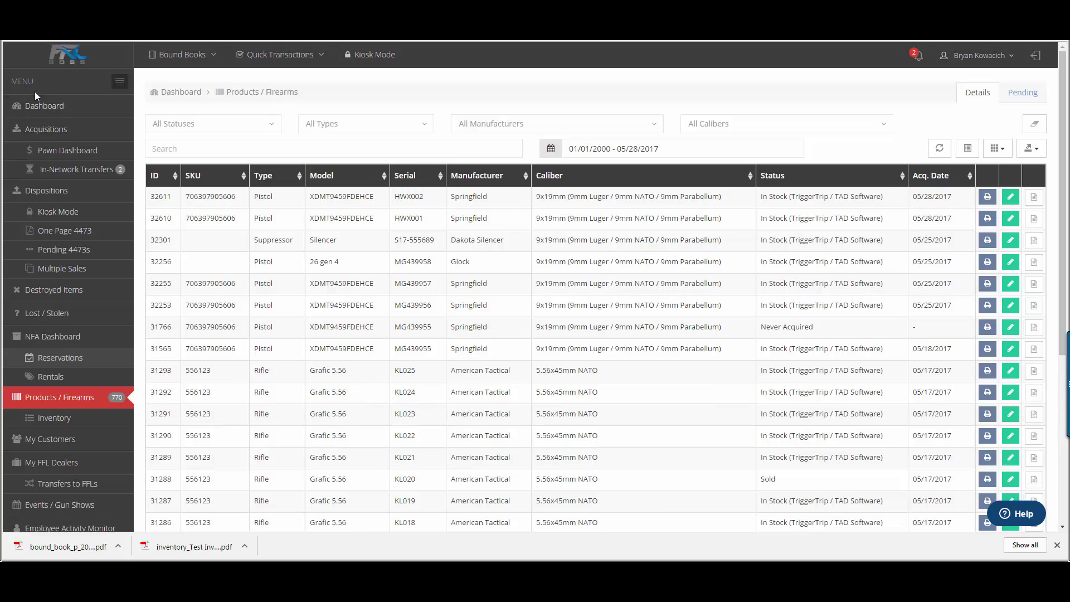
Step: Open acquisition A-30 (25204) and print Barcode Only labels for all its items
click(46, 129)
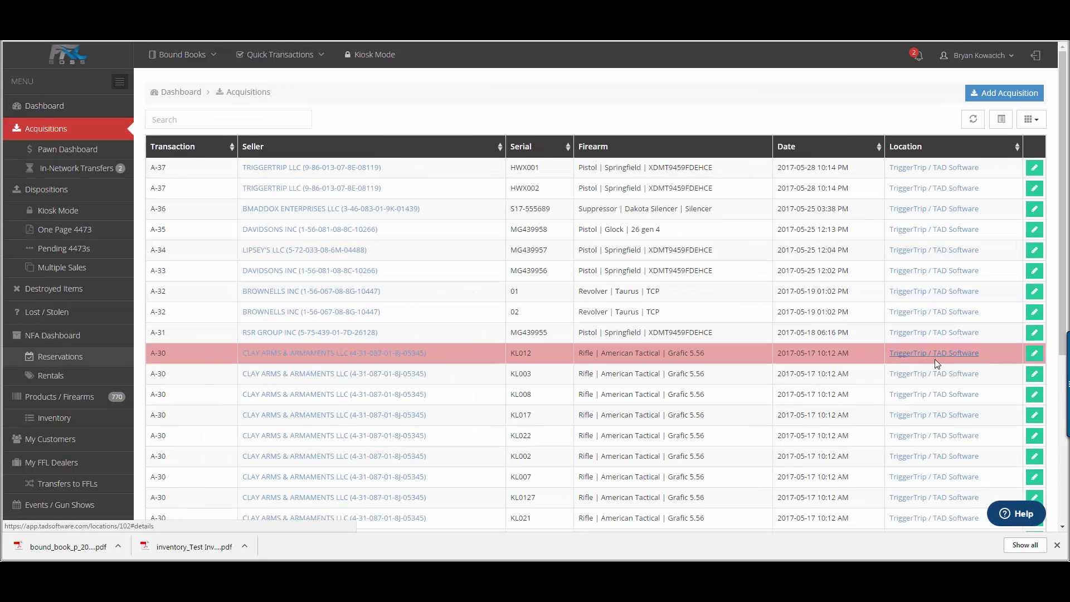
click(1034, 355)
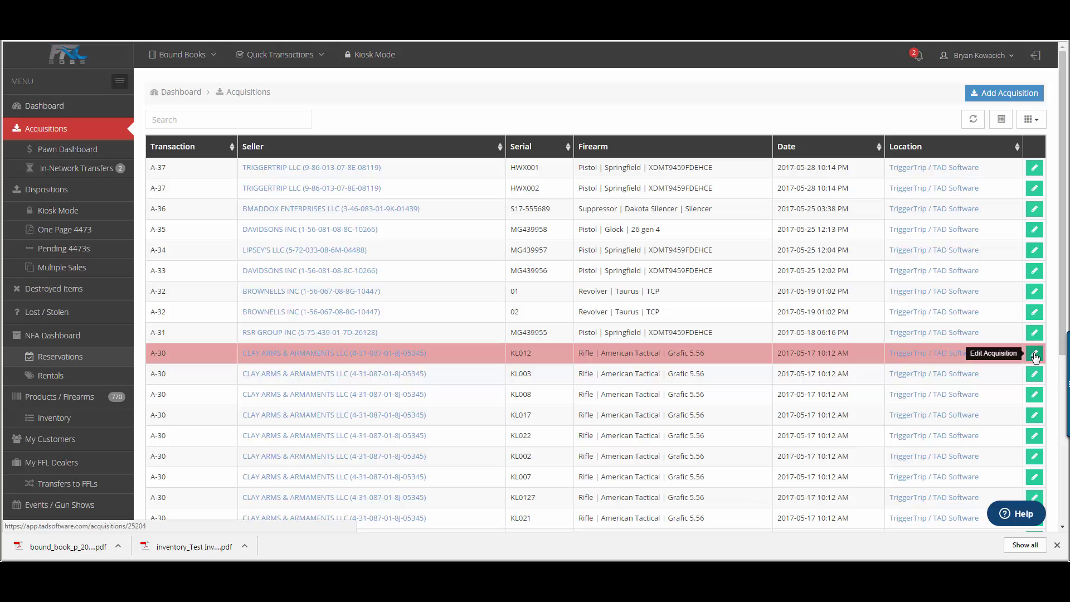
scroll(882, 216, down, 20)
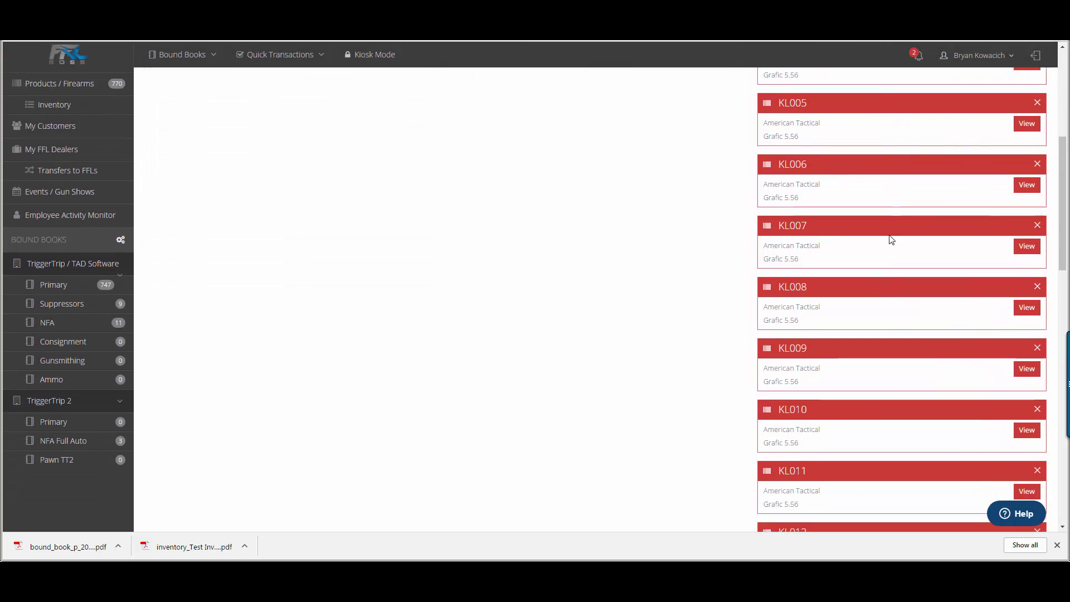
scroll(899, 262, up, 20)
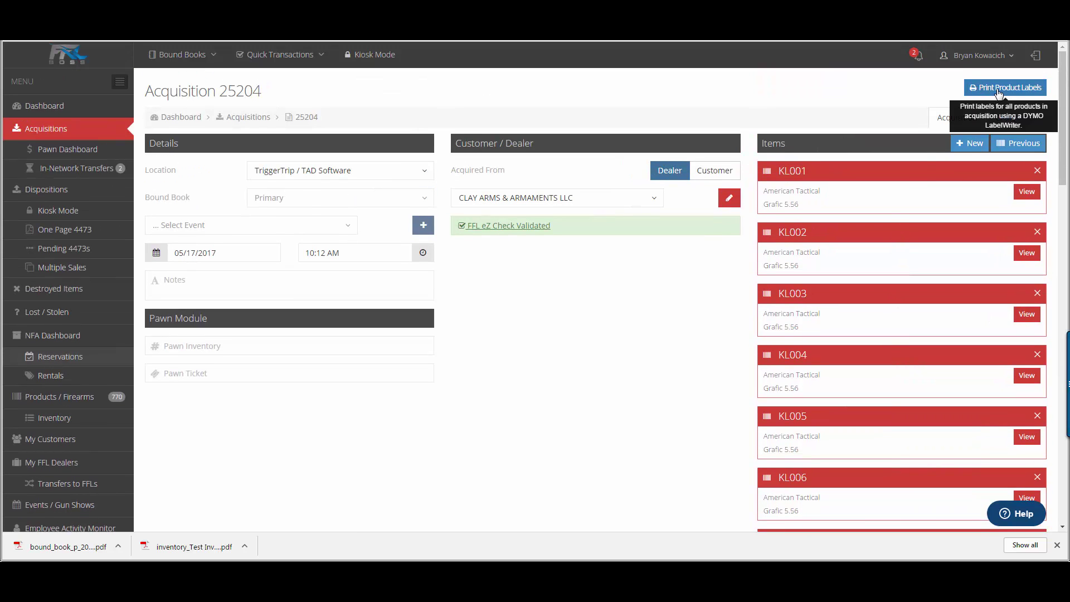
click(999, 89)
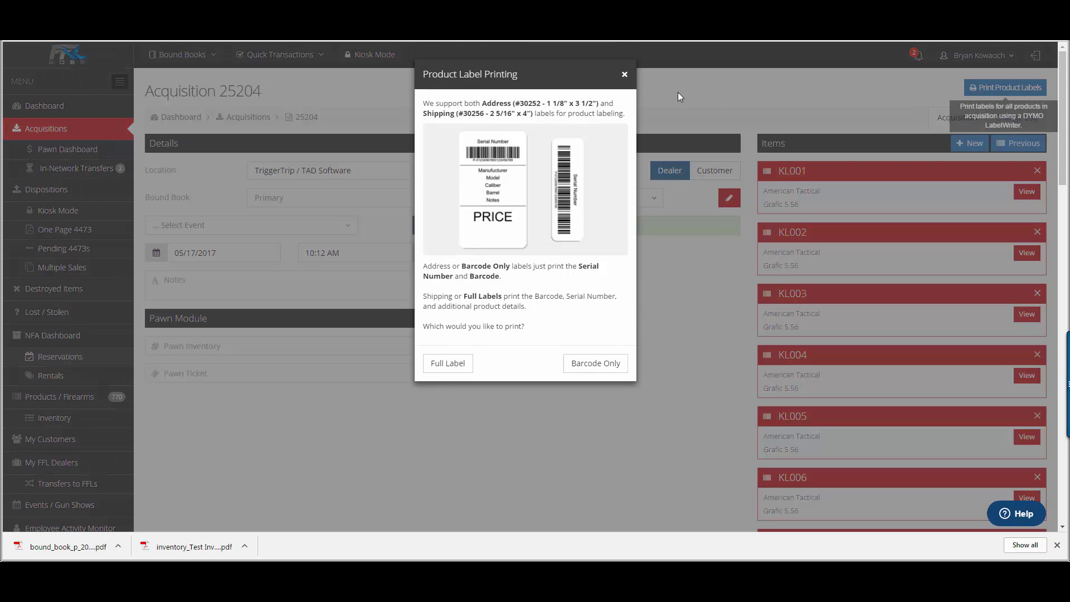
click(611, 369)
Step: Scroll the label sheet, then go to the Inventory page of past counts
scroll(557, 183, down, 7)
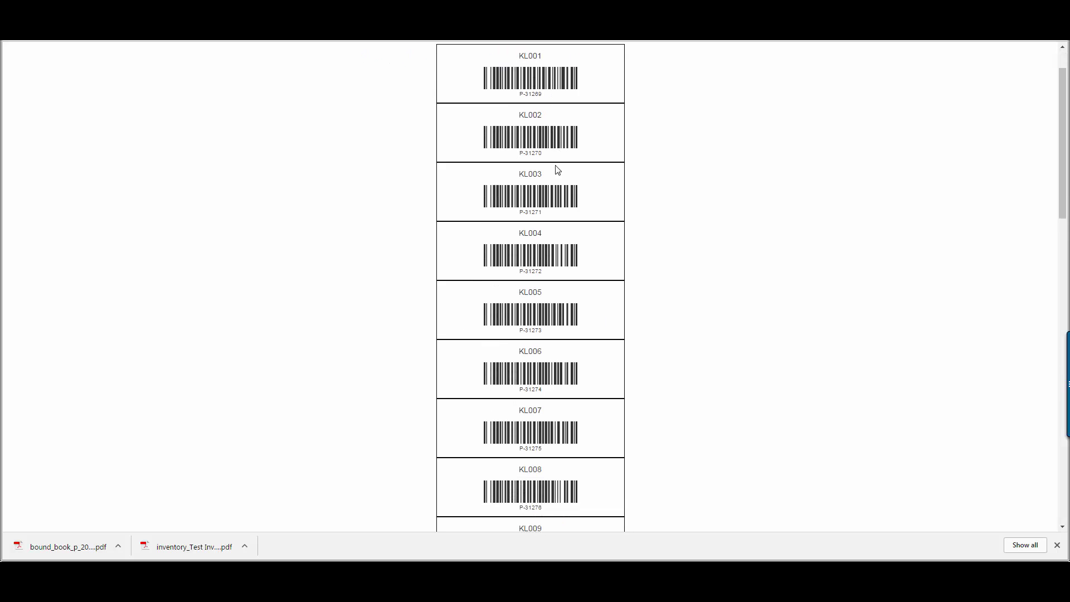
scroll(559, 201, down, 10)
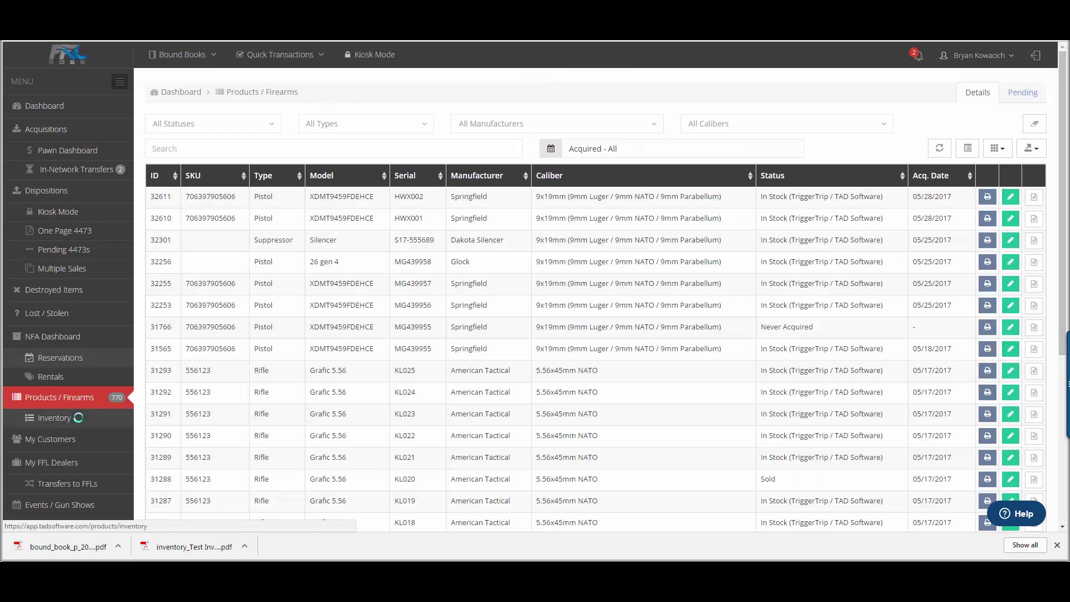
click(80, 417)
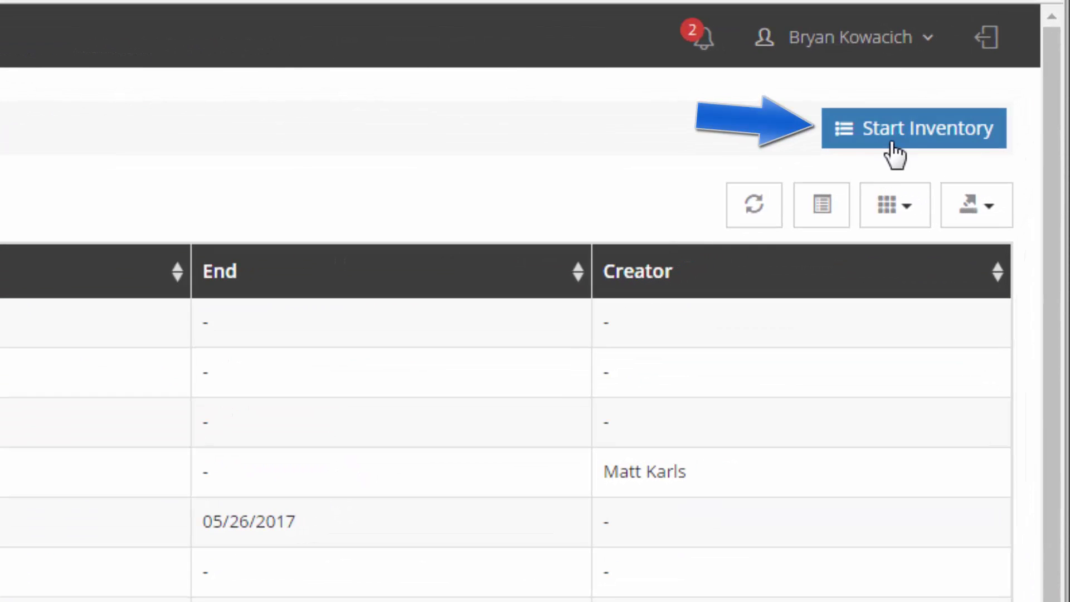
Step: Start a new inventory count titled 'TEST Inventory 5/28'
click(998, 134)
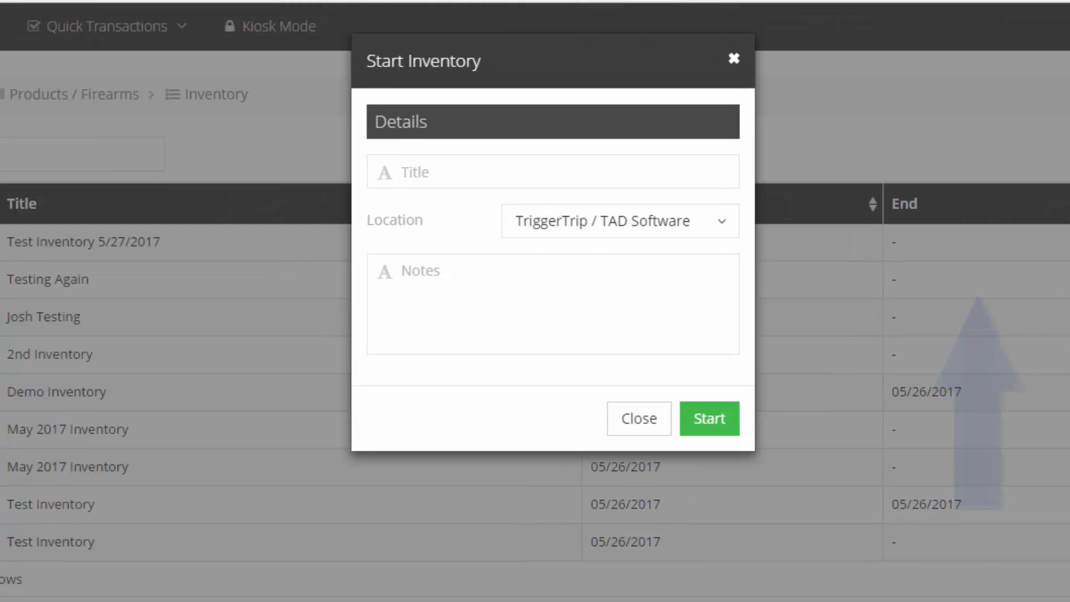
click(469, 174)
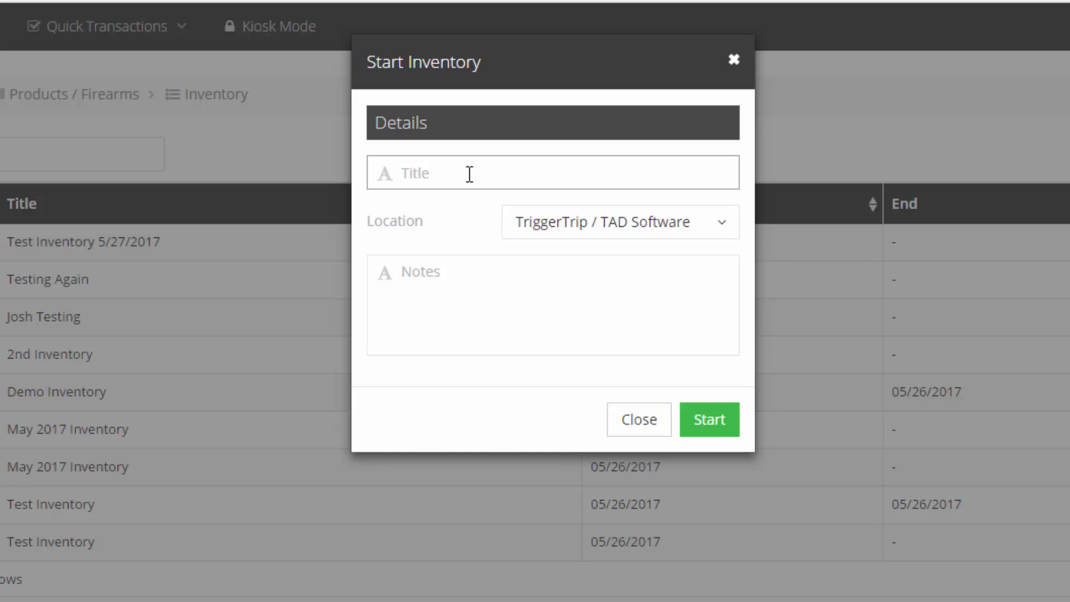
text(TEST Inventory )
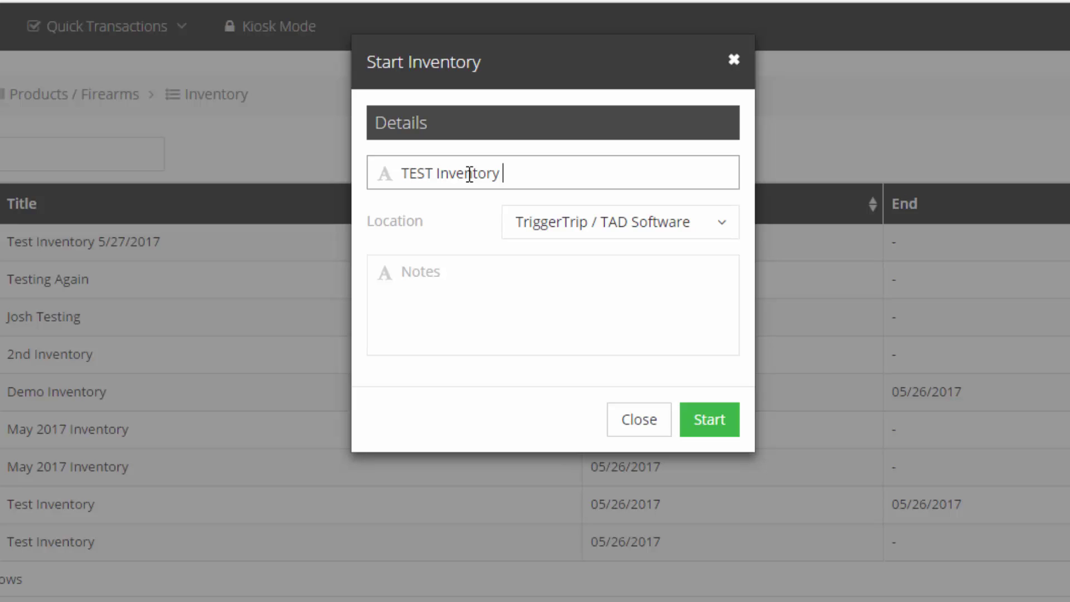
text(5/28)
click(618, 295)
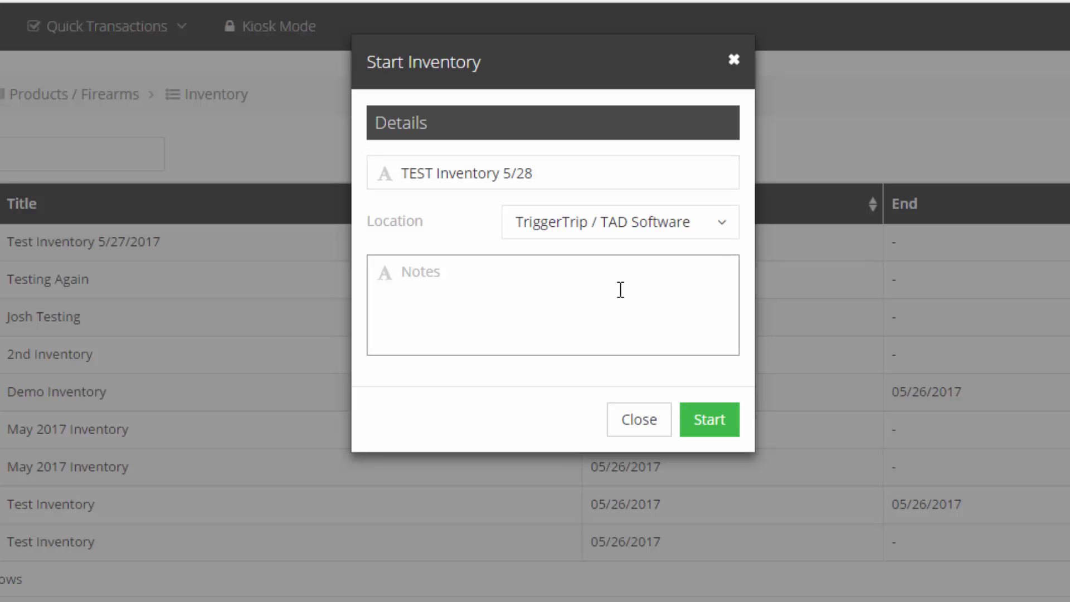
click(705, 417)
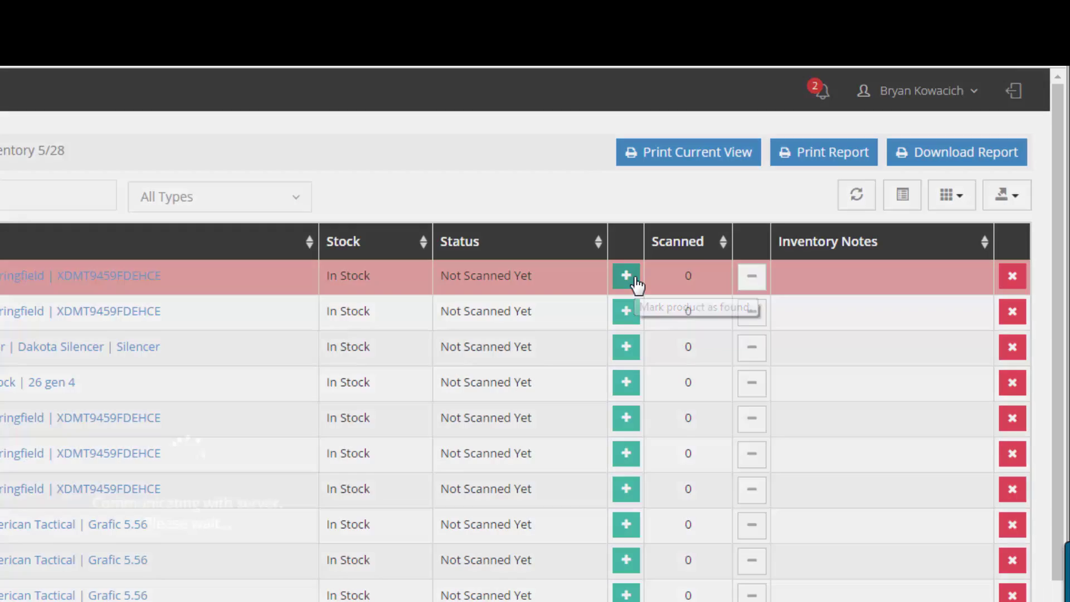
Step: Mark the first Springfield pistol as Found and open a note entry for it
click(629, 278)
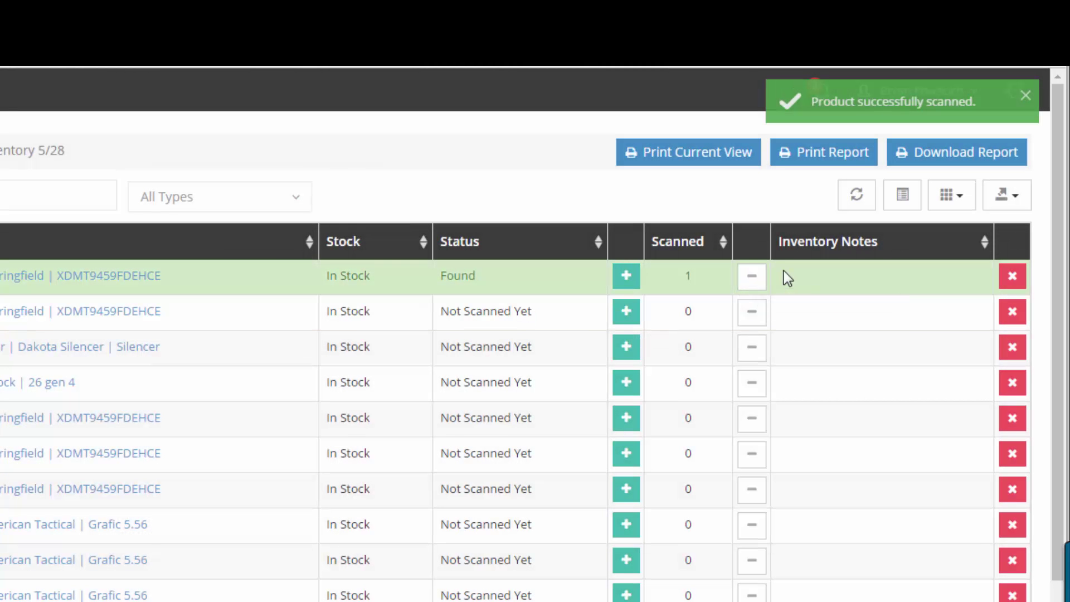
click(789, 271)
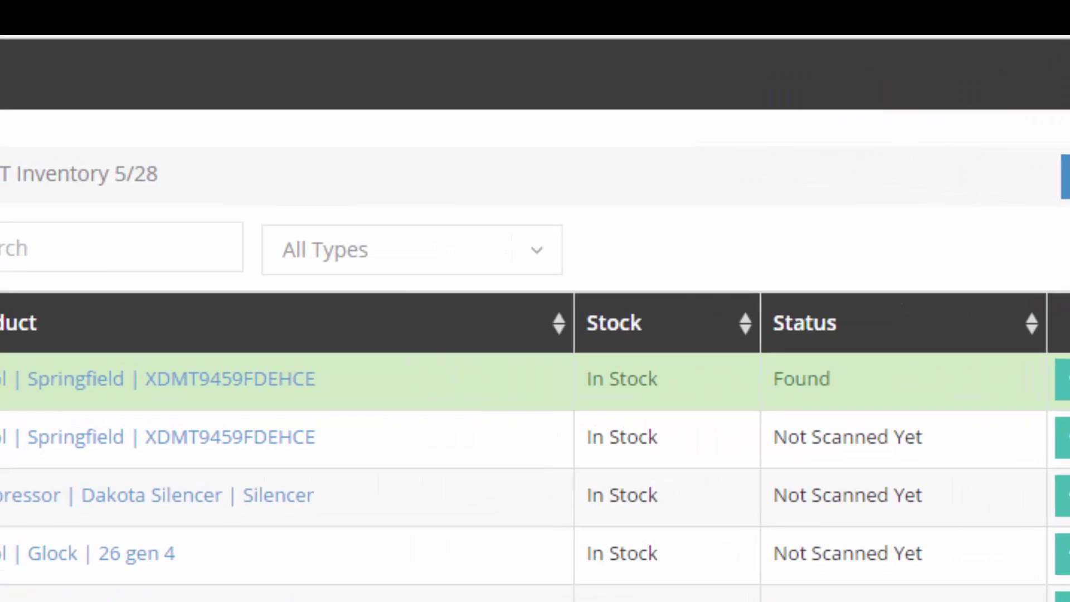
click(793, 276)
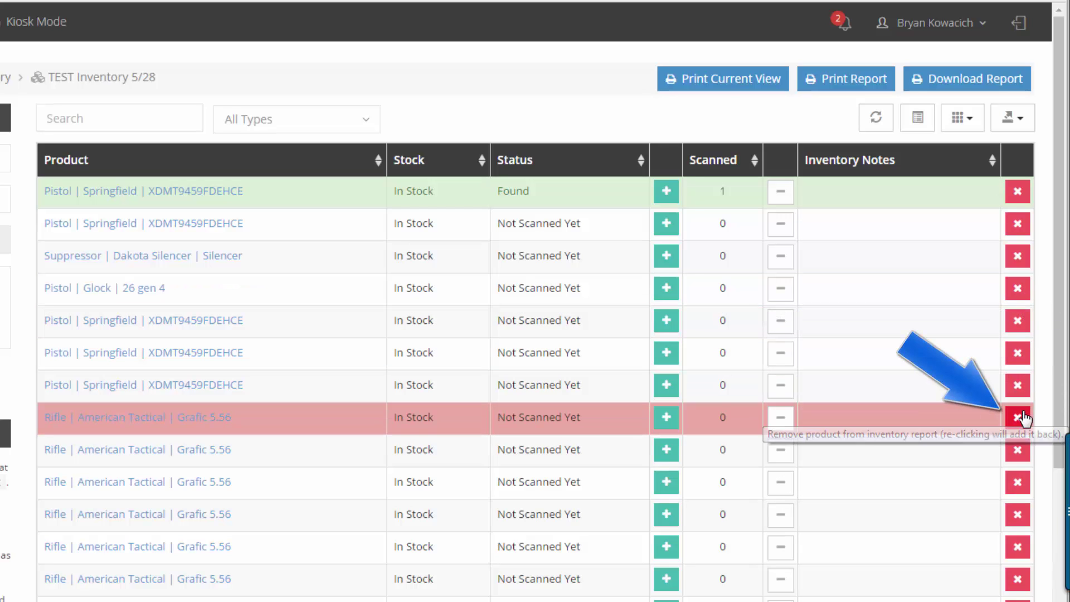
click(1020, 415)
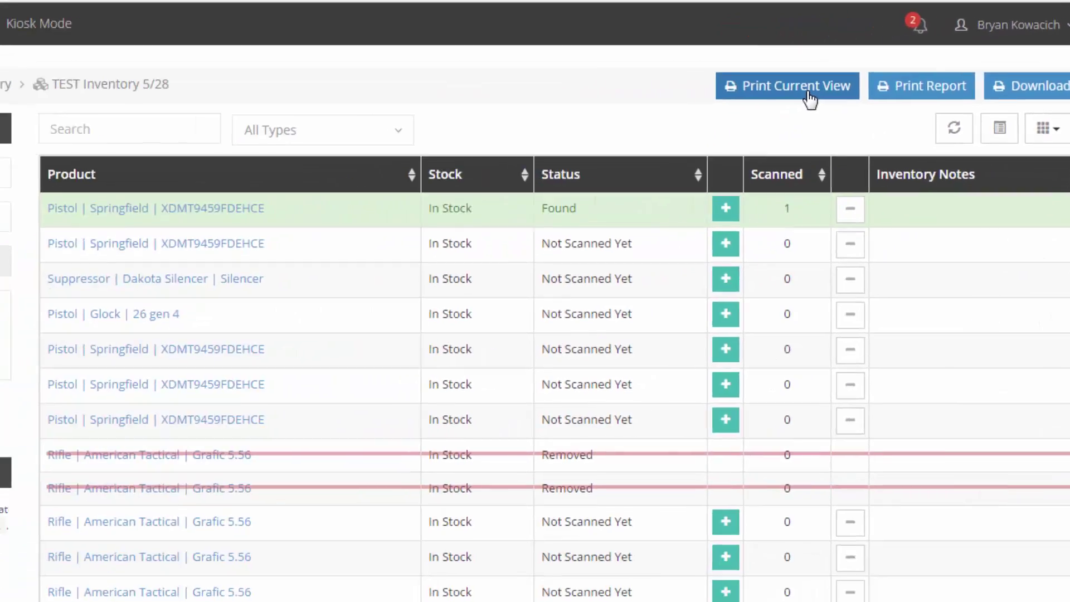
click(578, 132)
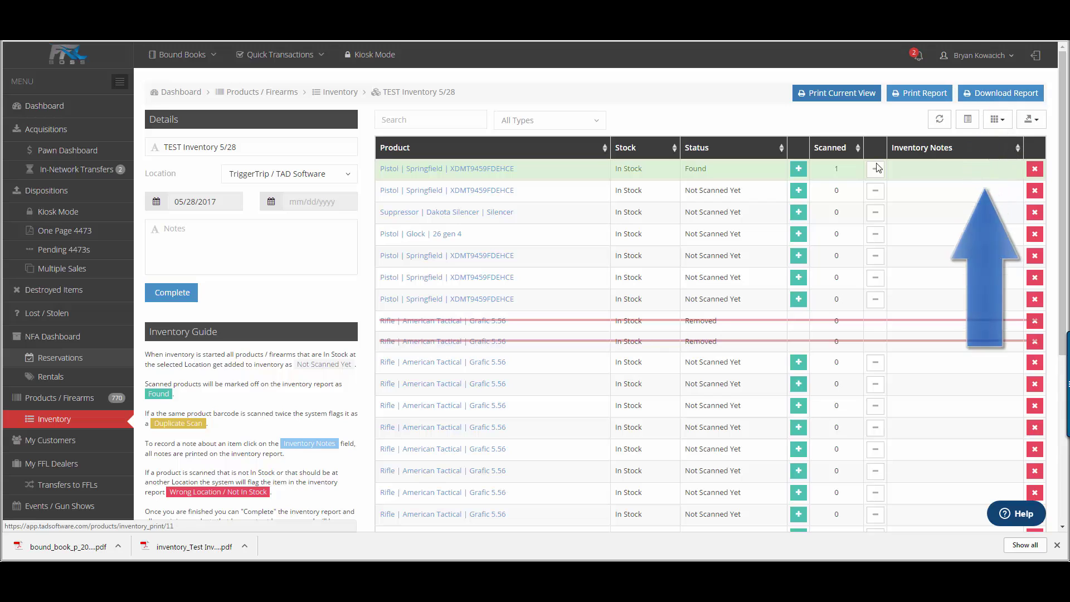
scroll(700, 363, down, 5)
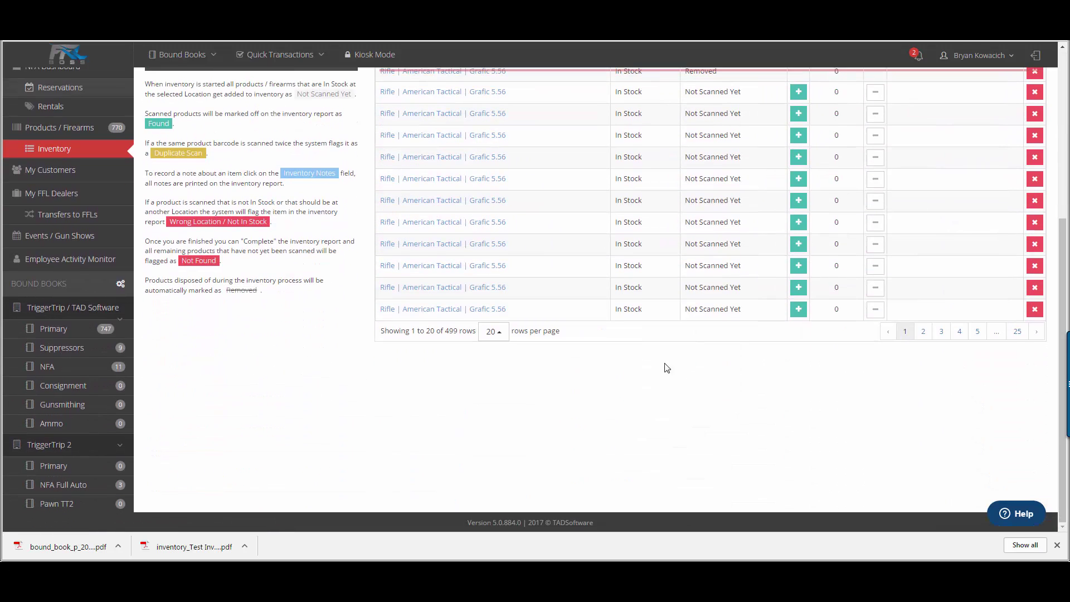
click(493, 332)
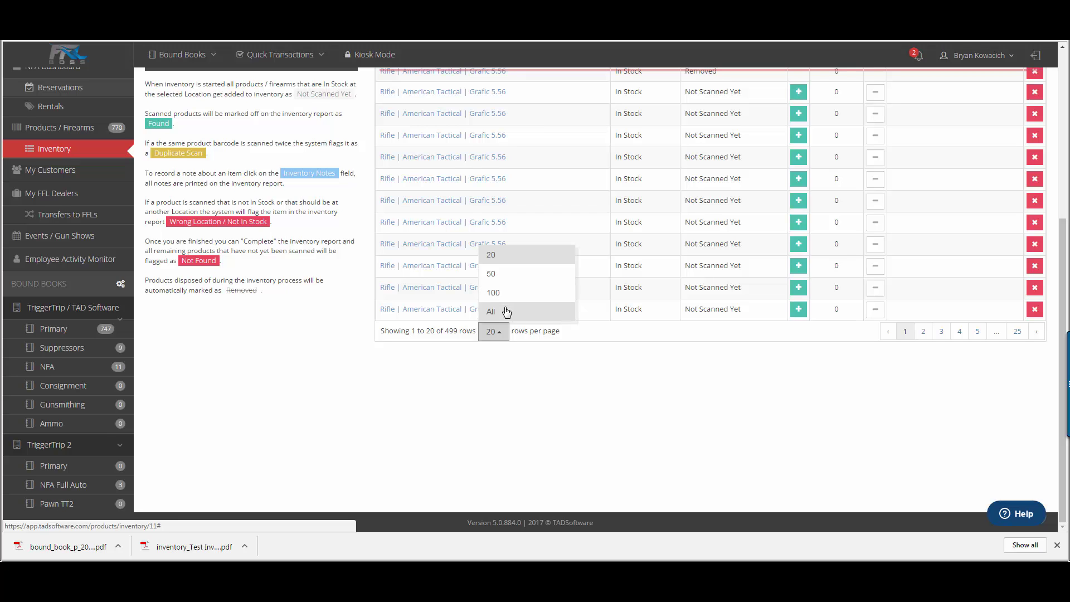
click(507, 312)
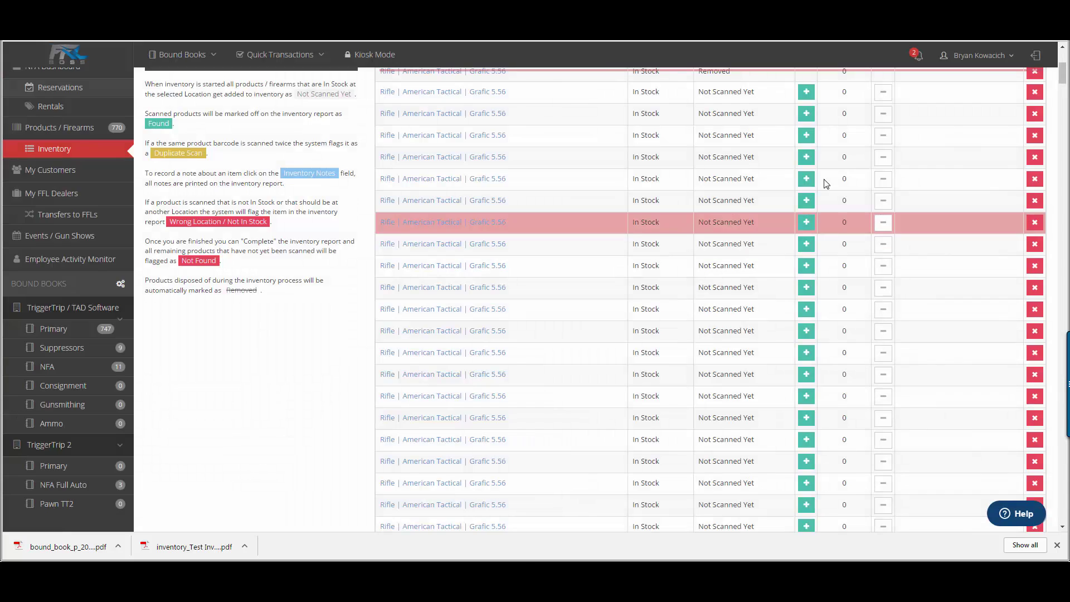
scroll(824, 184, up, 5)
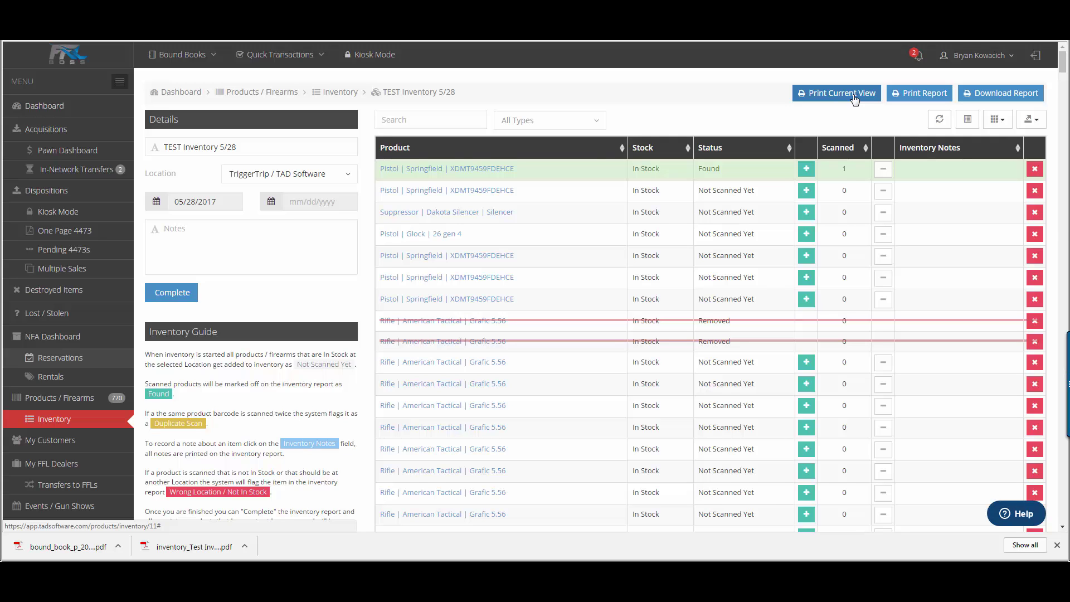
scroll(656, 133, down, 15)
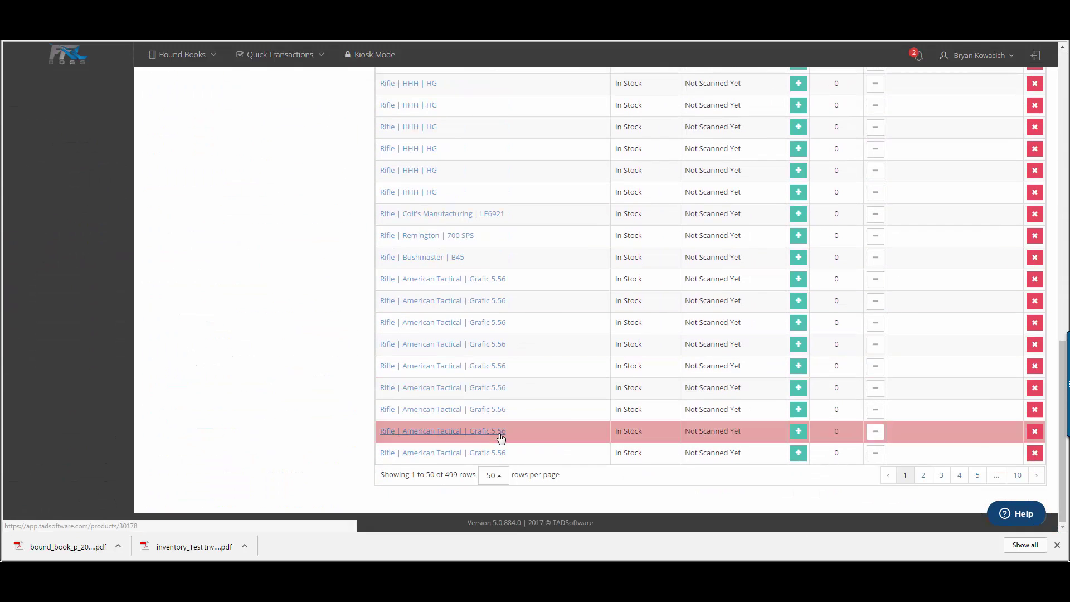
scroll(518, 473, up, 15)
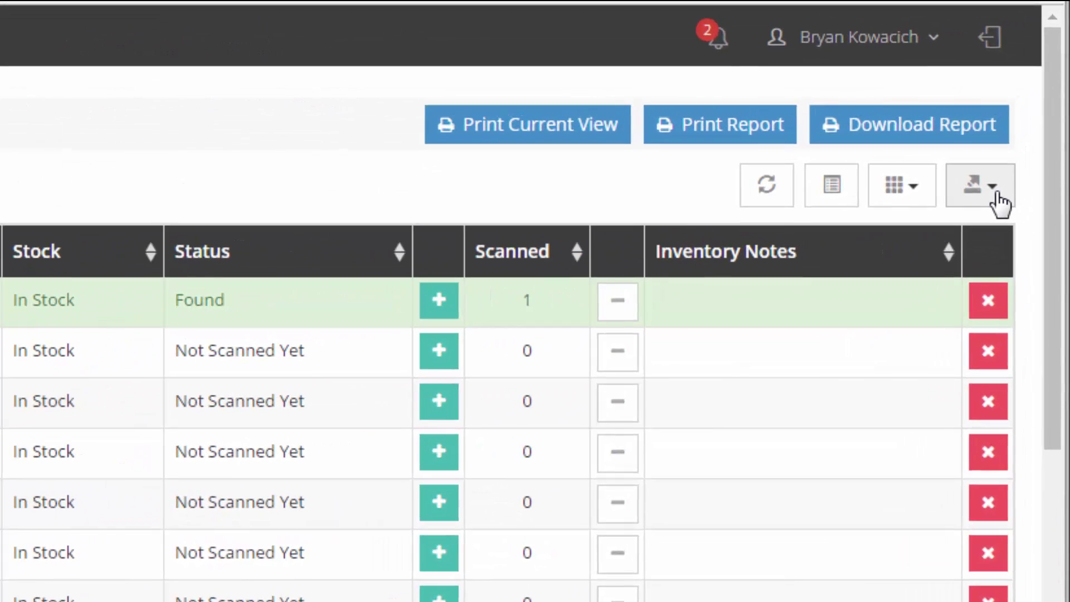
click(1036, 120)
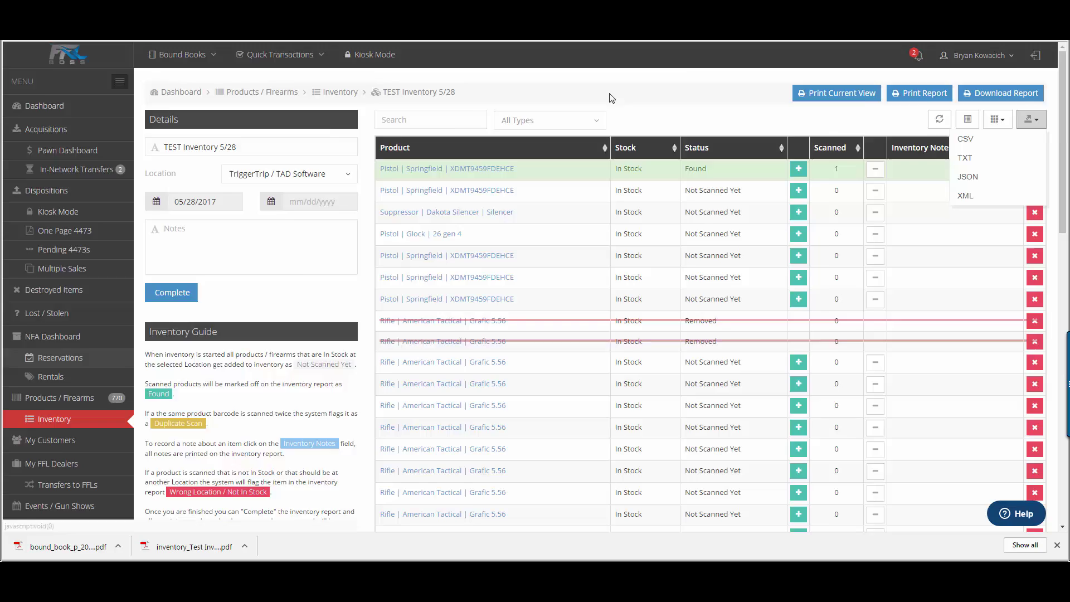
scroll(611, 98, down, 5)
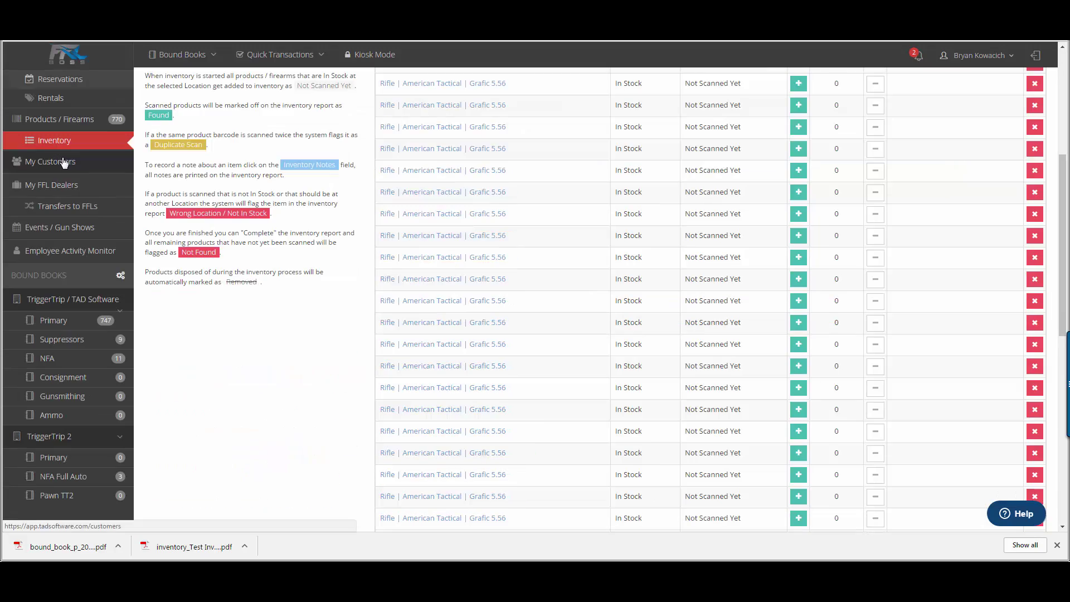
Step: Browse My Customers and My FFL Dealers, then open the Transfers to FFLs list
click(61, 160)
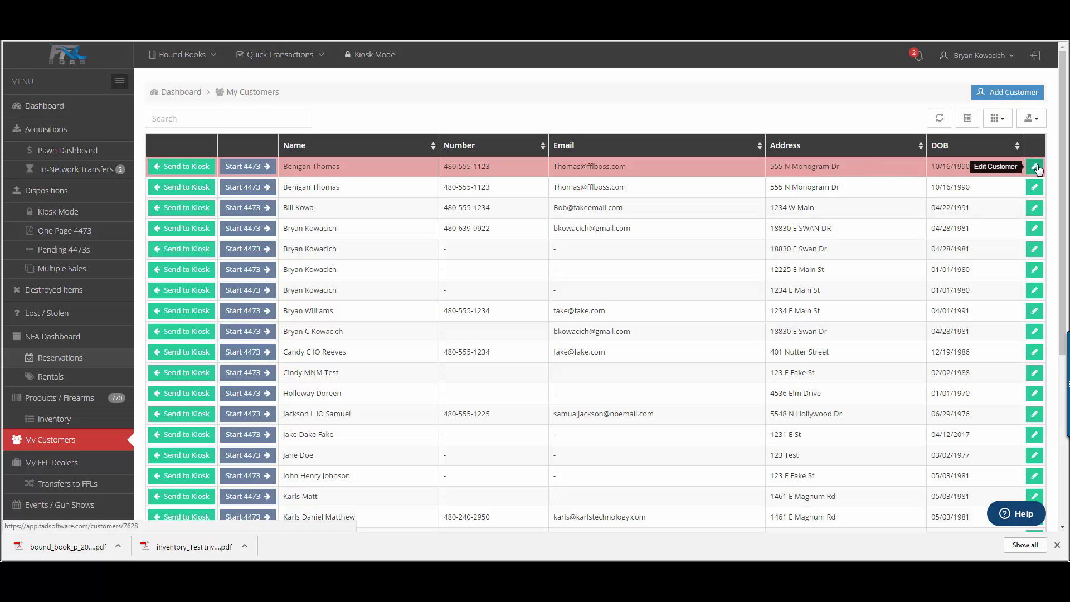
click(52, 463)
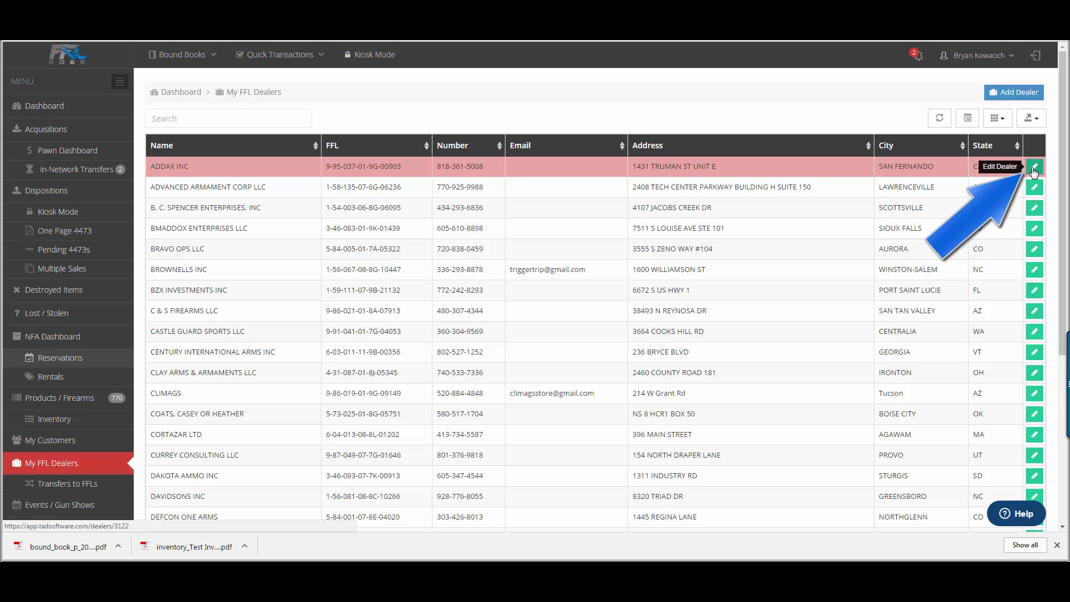
click(75, 488)
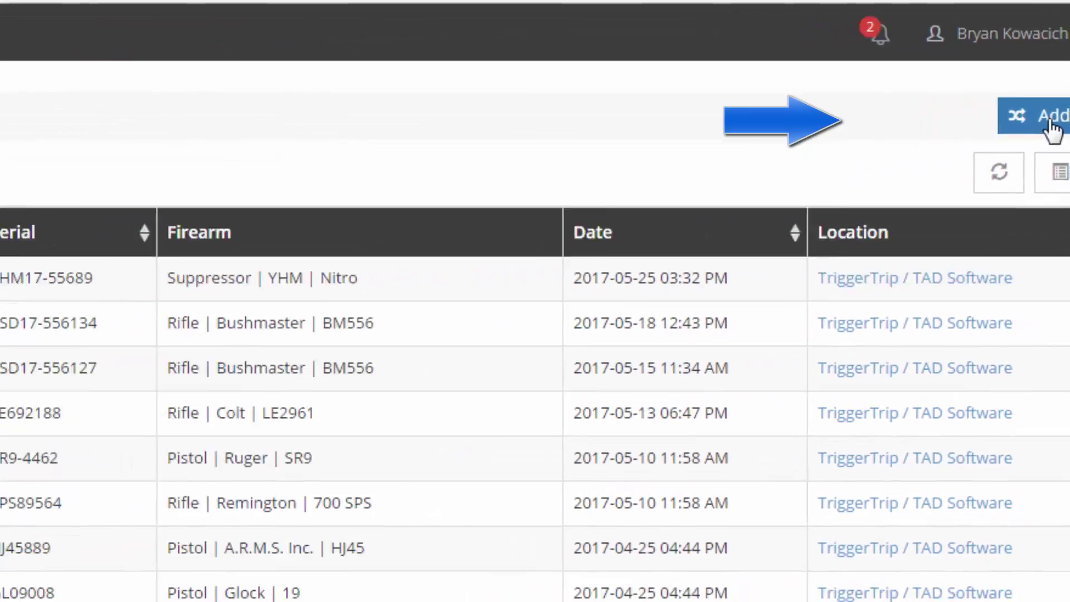
Step: Create a transfer from TriggerTrip / TAD Software to BRAVO OPS LLC with the Remington 700 SPS
click(1051, 129)
click(516, 191)
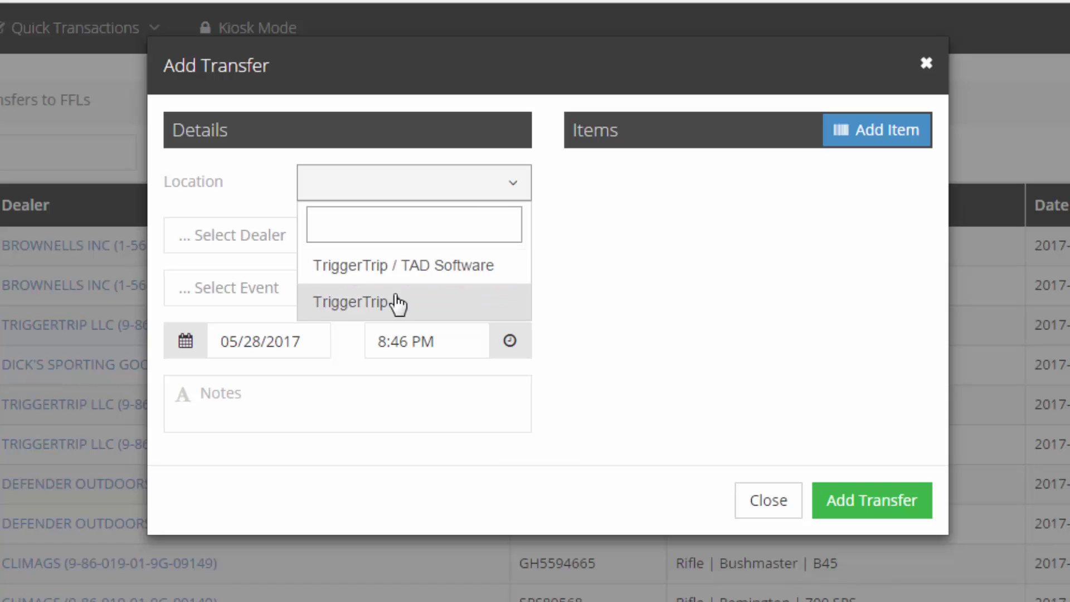
click(399, 276)
click(412, 248)
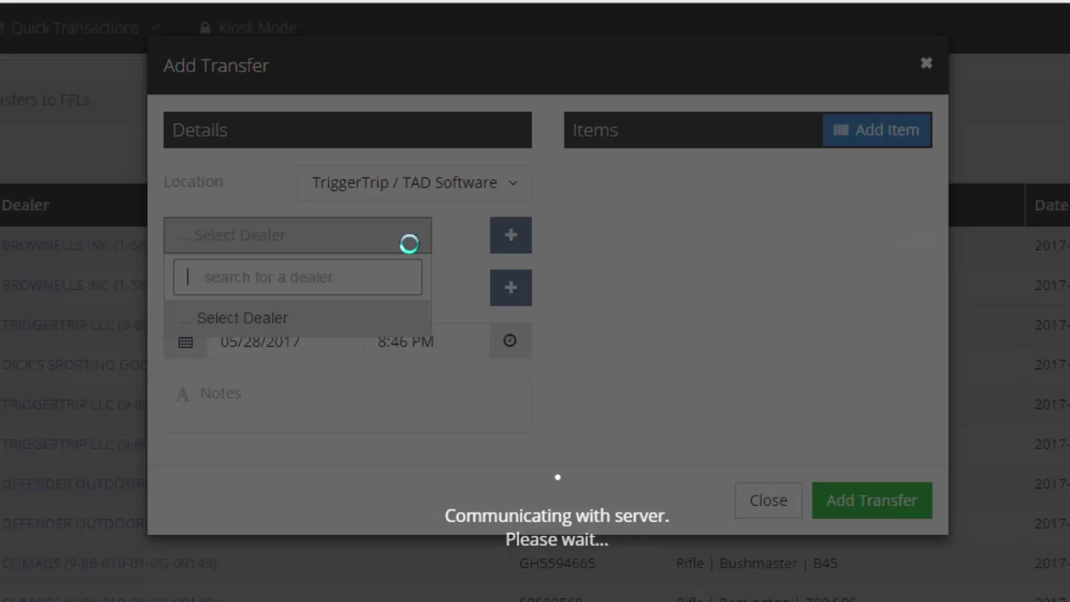
click(297, 504)
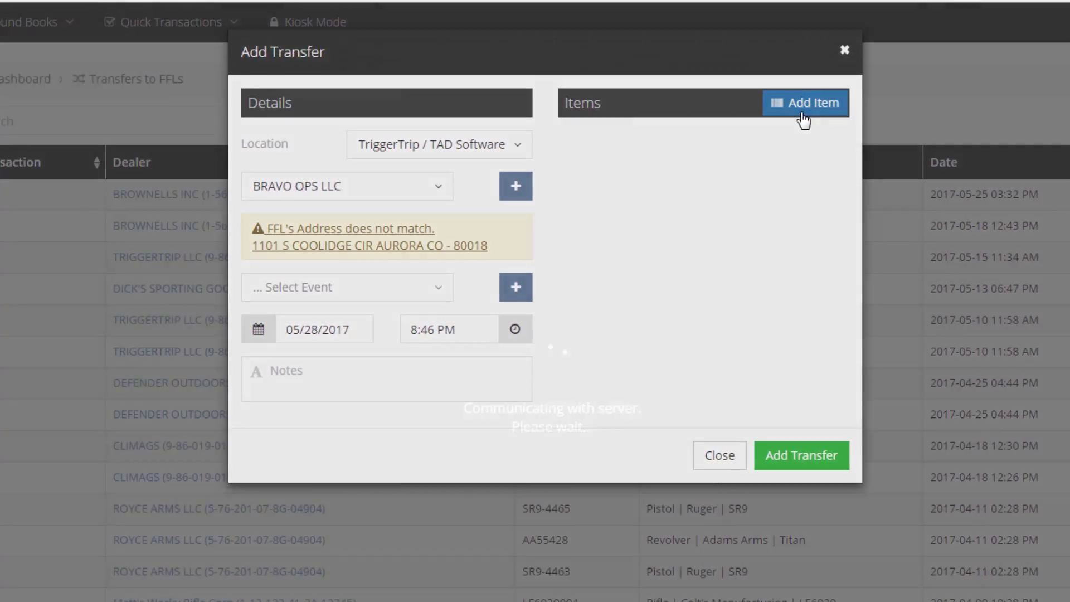
click(803, 117)
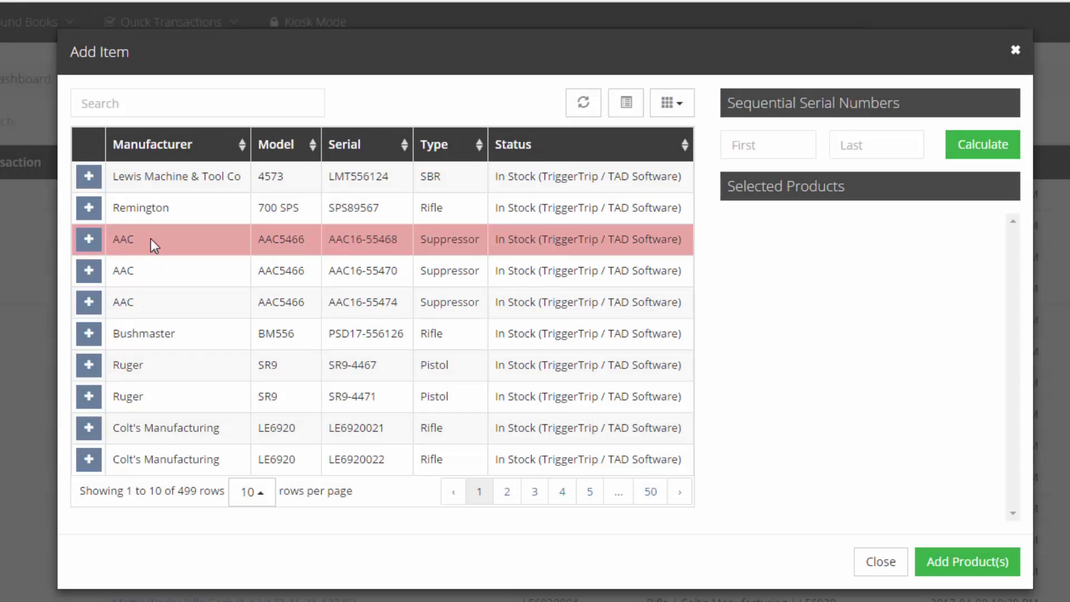
click(89, 207)
click(967, 561)
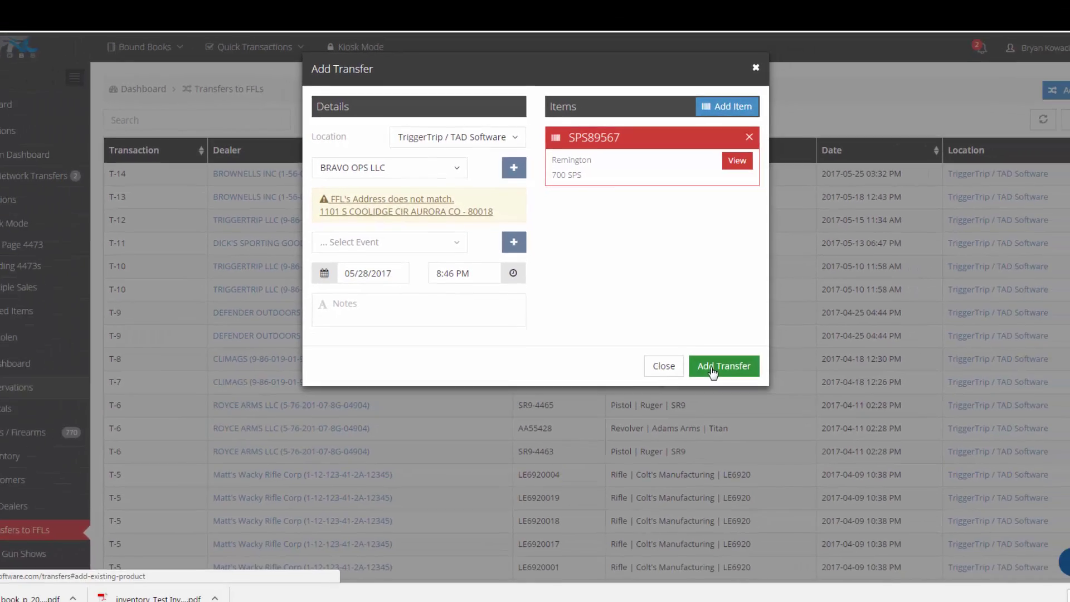
click(765, 428)
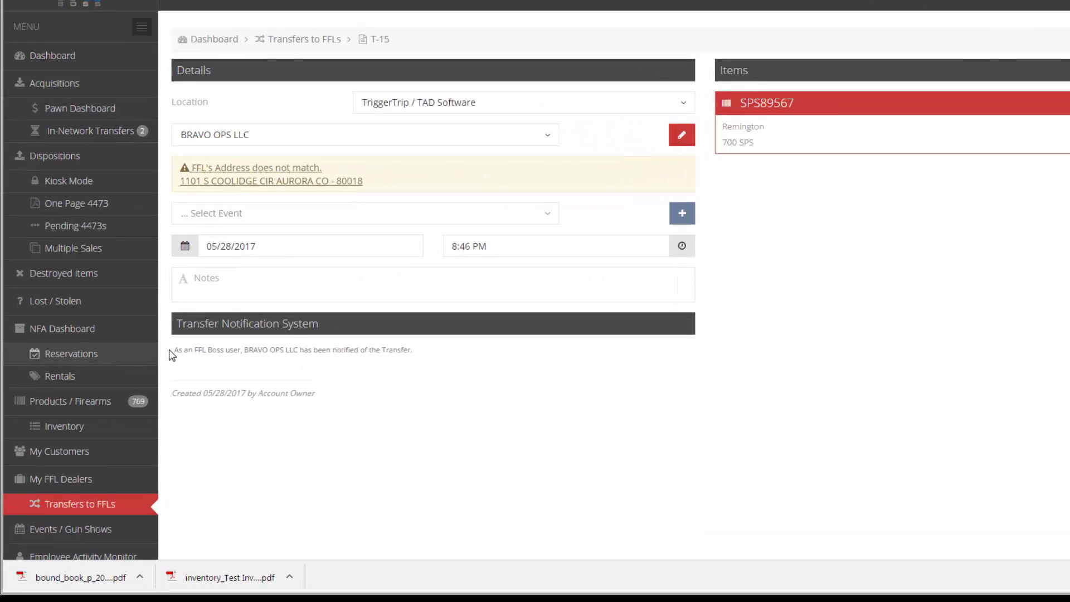
Step: Highlight the dealer notification message confirming BRAVO OPS LLC was notified
drag(147, 345, 263, 347)
drag(557, 341, 696, 350)
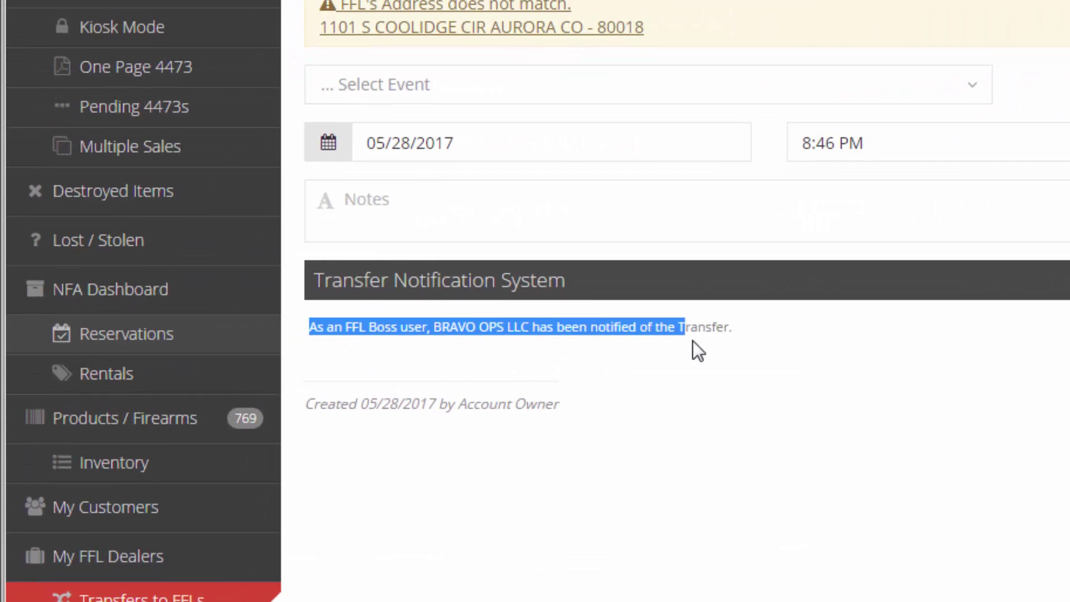
click(761, 332)
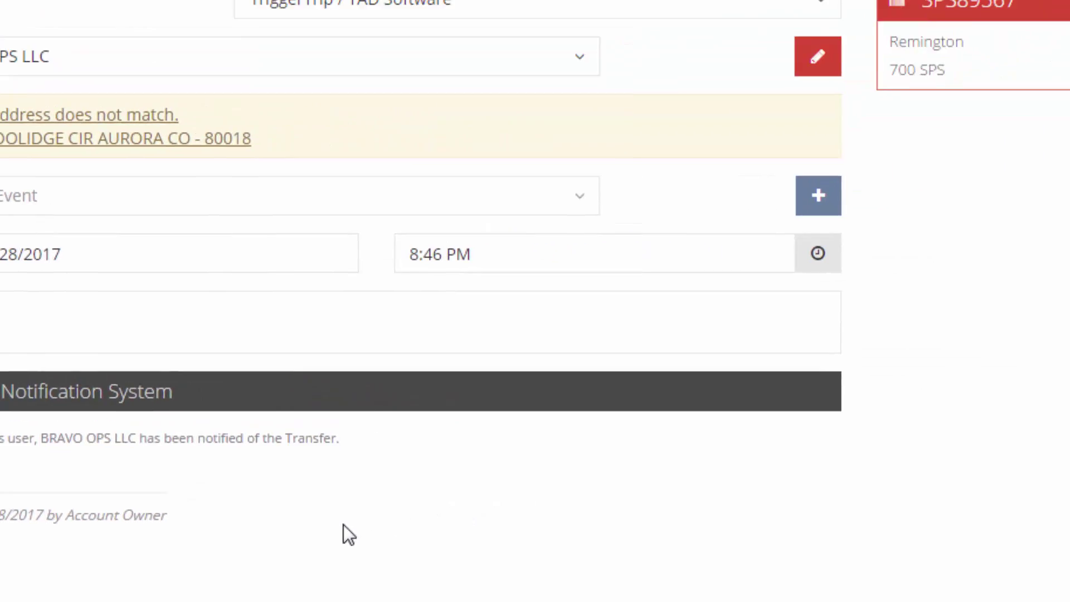
Step: Review the products on pending in-network transfer 23, then return to the pending transfers list
mouse_move(749, 45)
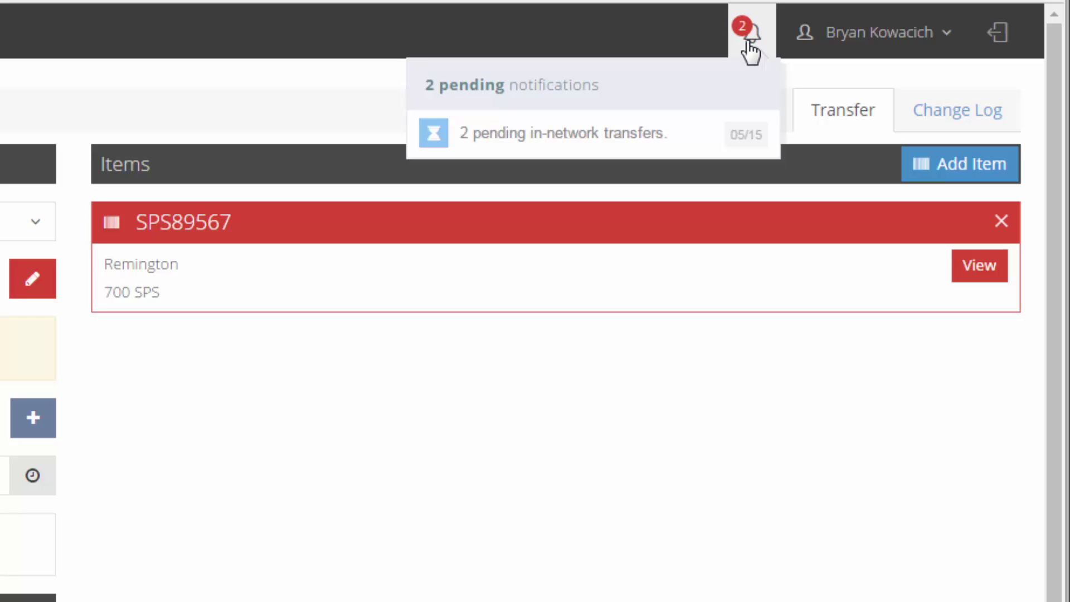
click(676, 141)
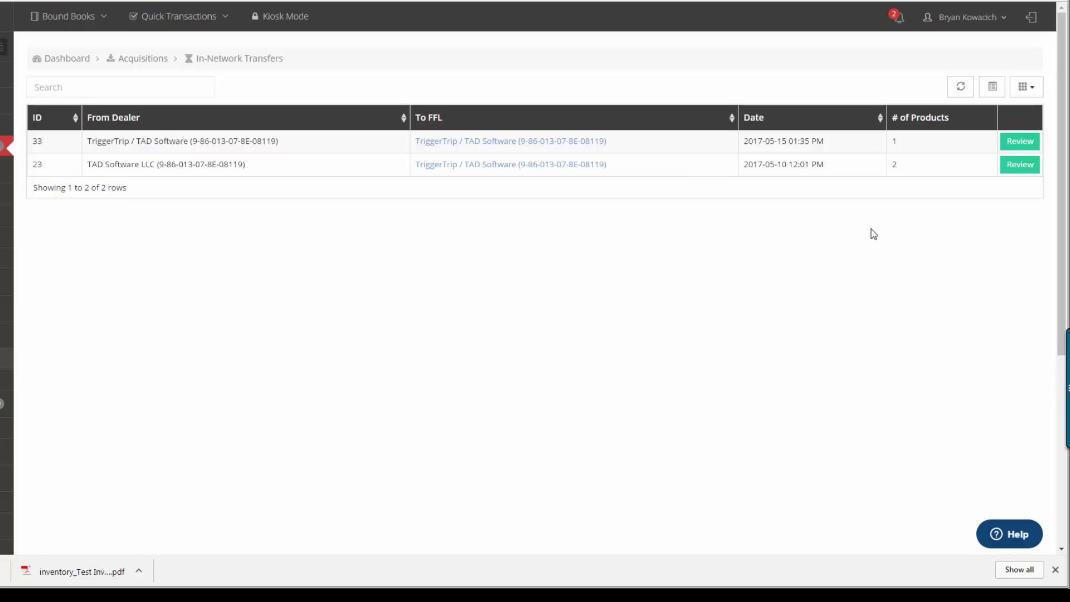
click(1019, 164)
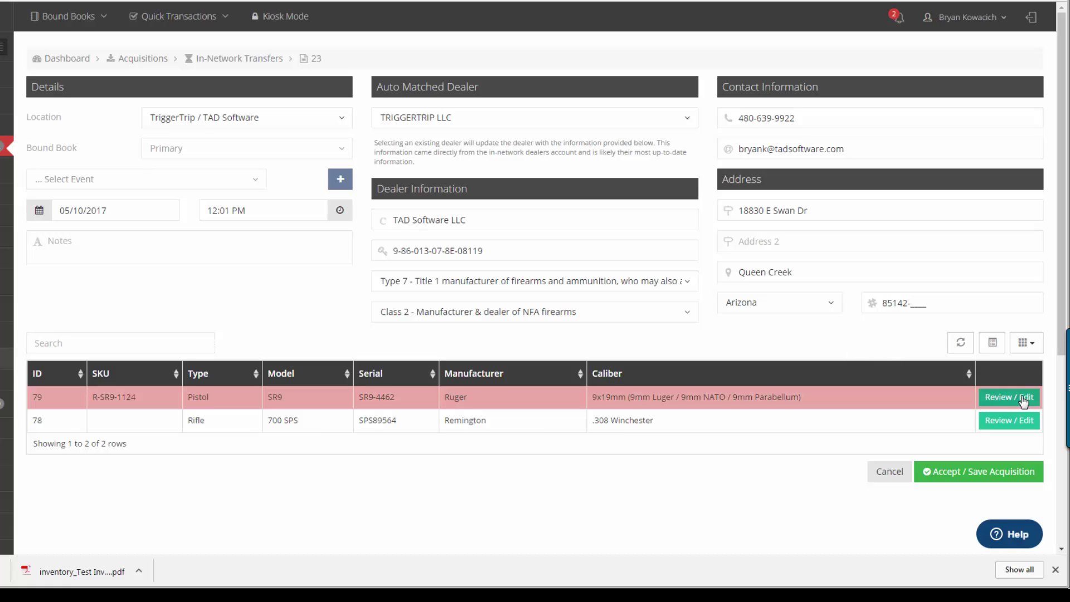
click(1002, 475)
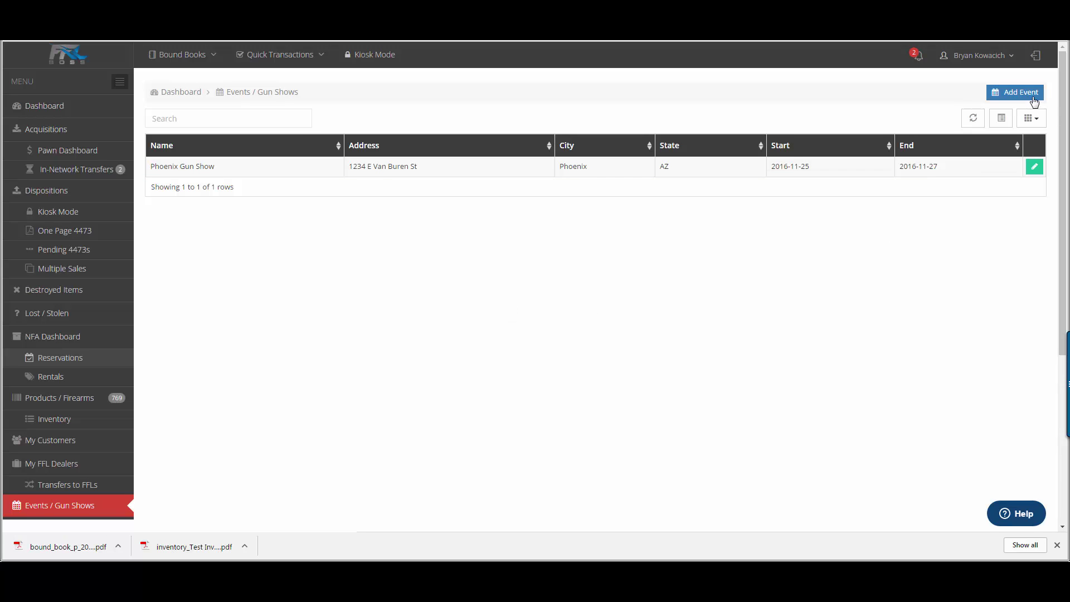
Step: Open the Add Event form for a new gun show event, then dismiss it
click(1015, 92)
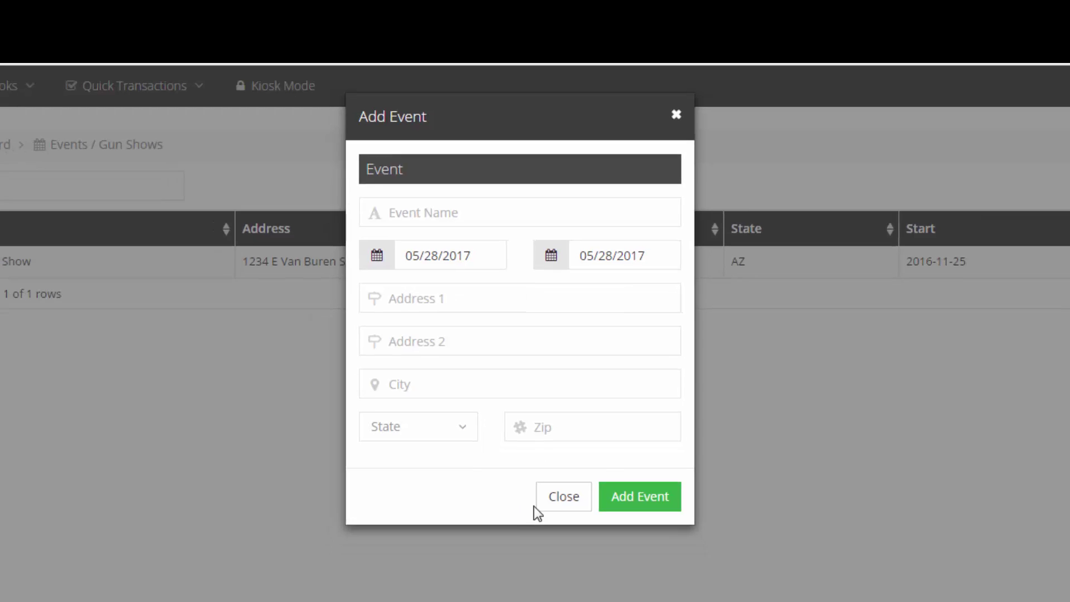
click(557, 518)
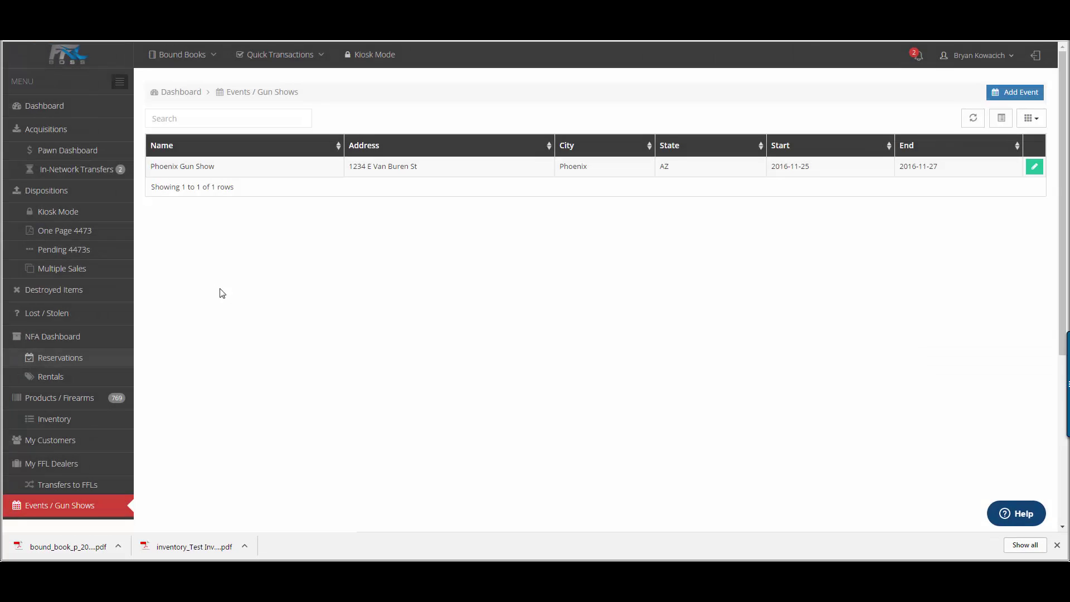
scroll(222, 293, down, 5)
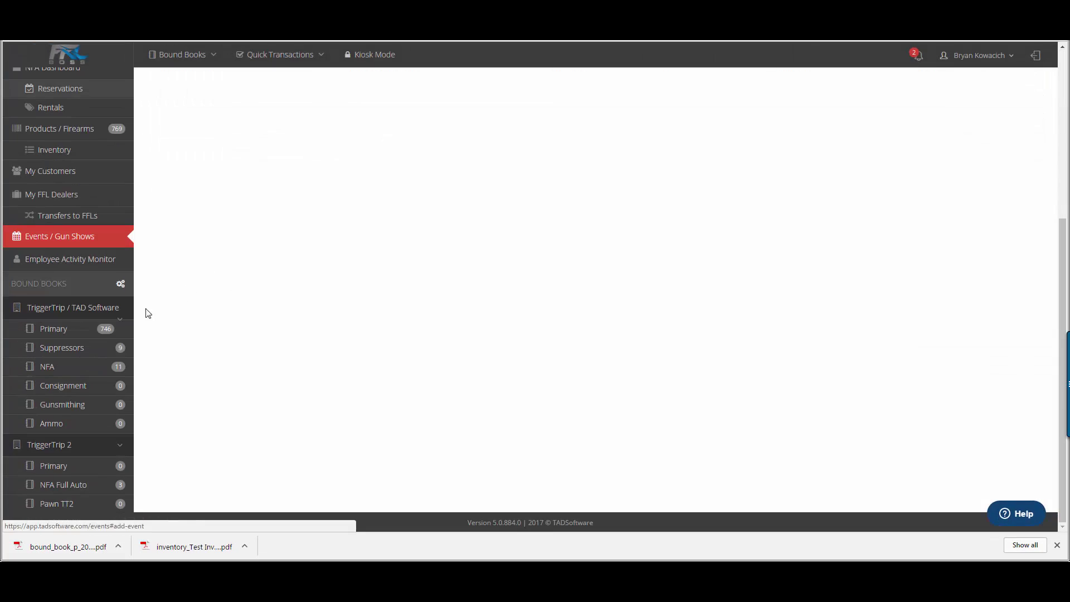
Step: View the Employee Activity Monitor log and its export formats, then return to the Dashboard
click(91, 255)
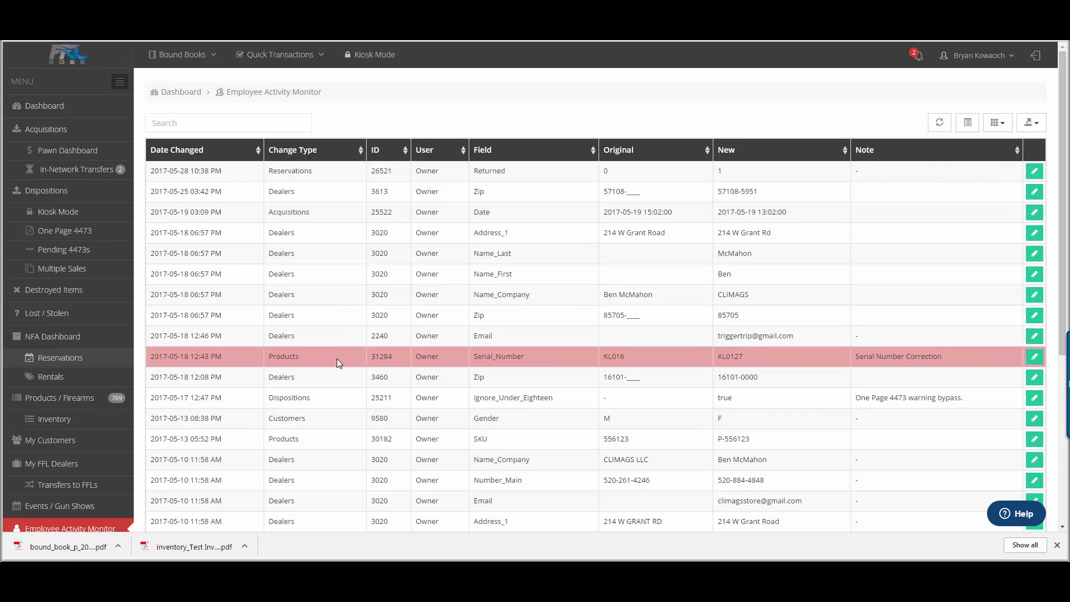
scroll(356, 374, down, 2)
scroll(557, 334, up, 3)
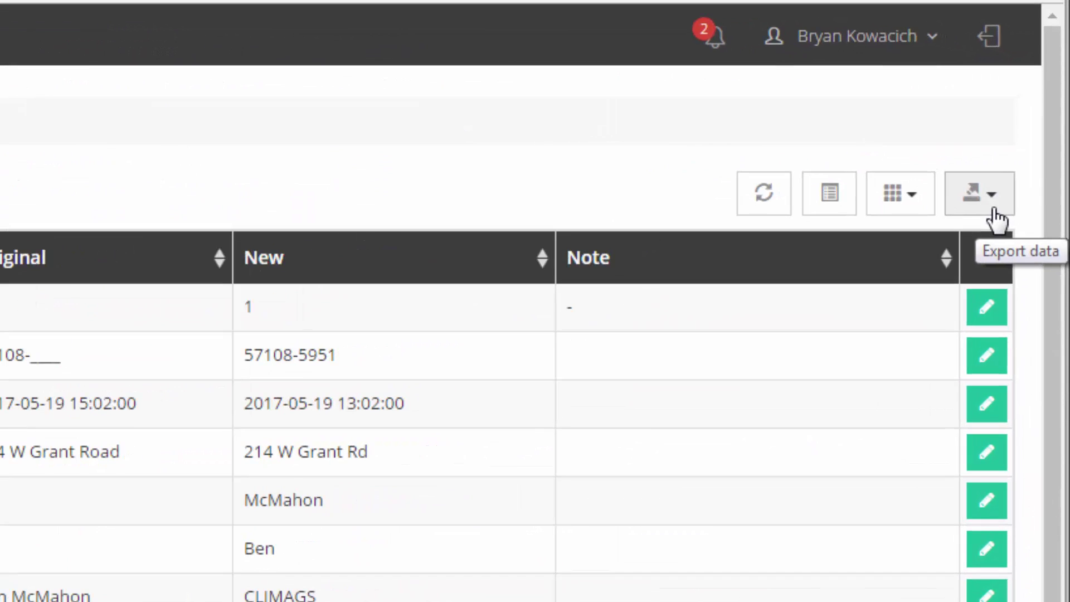
click(991, 207)
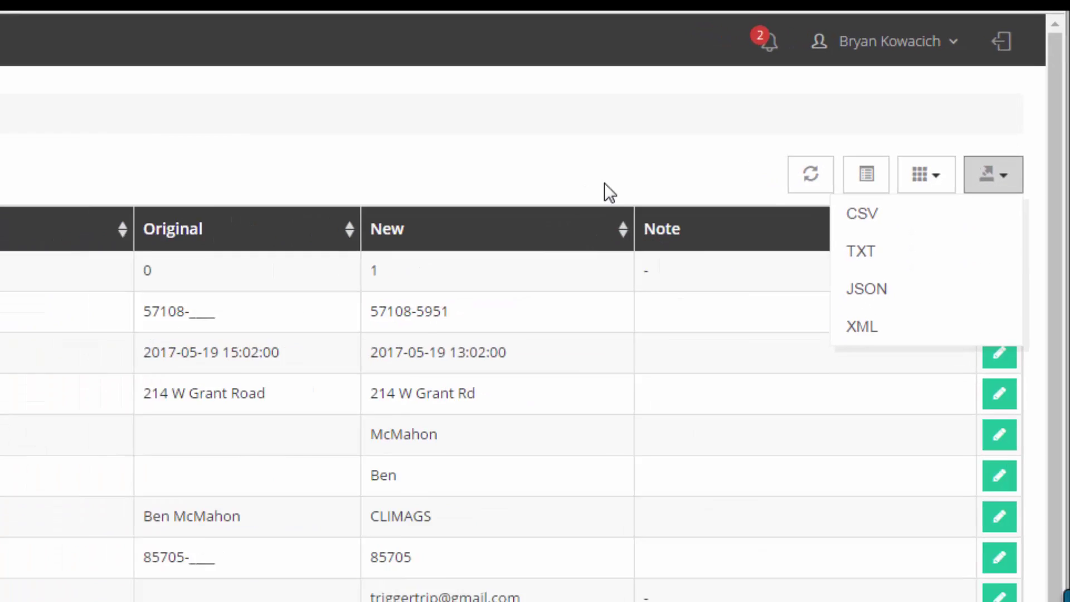
click(604, 184)
click(45, 106)
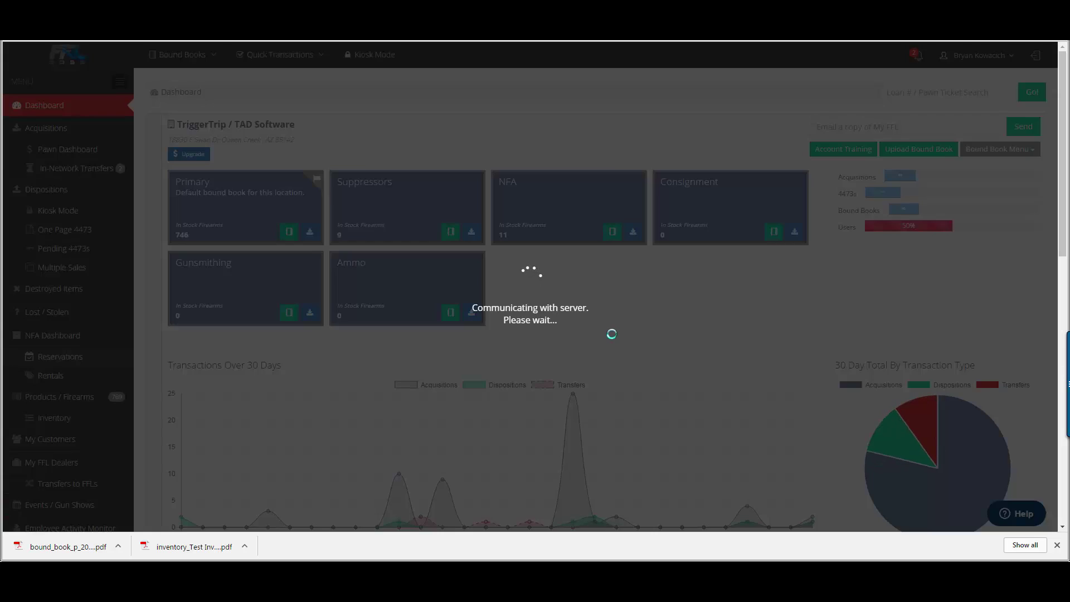